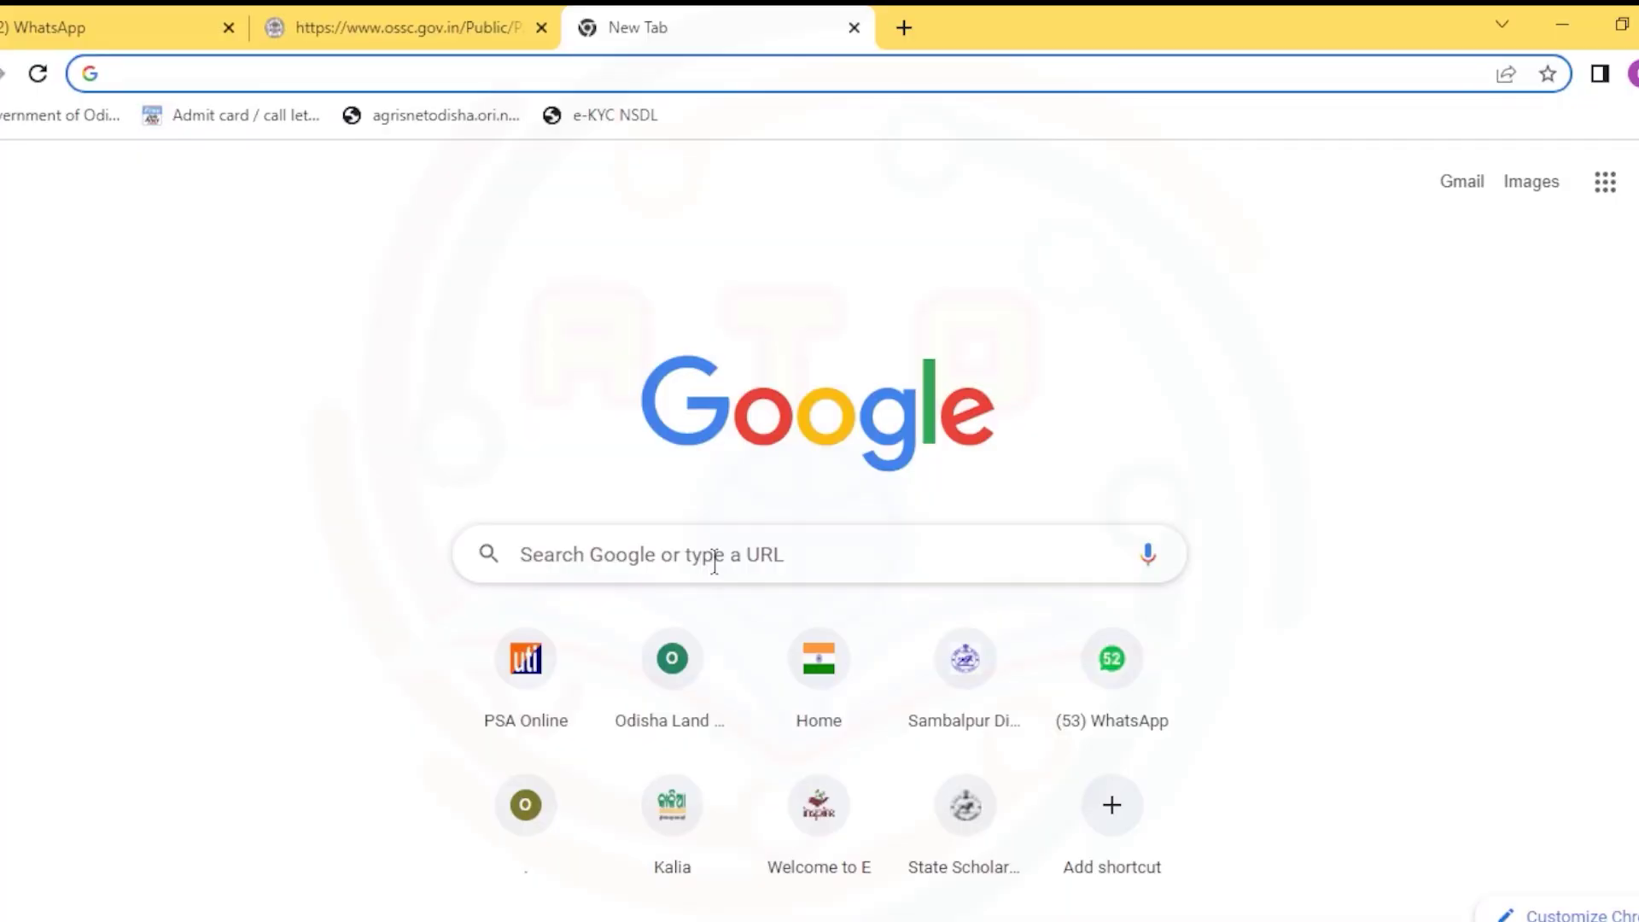
- Search Google for 'unified member portal'
click(719, 562)
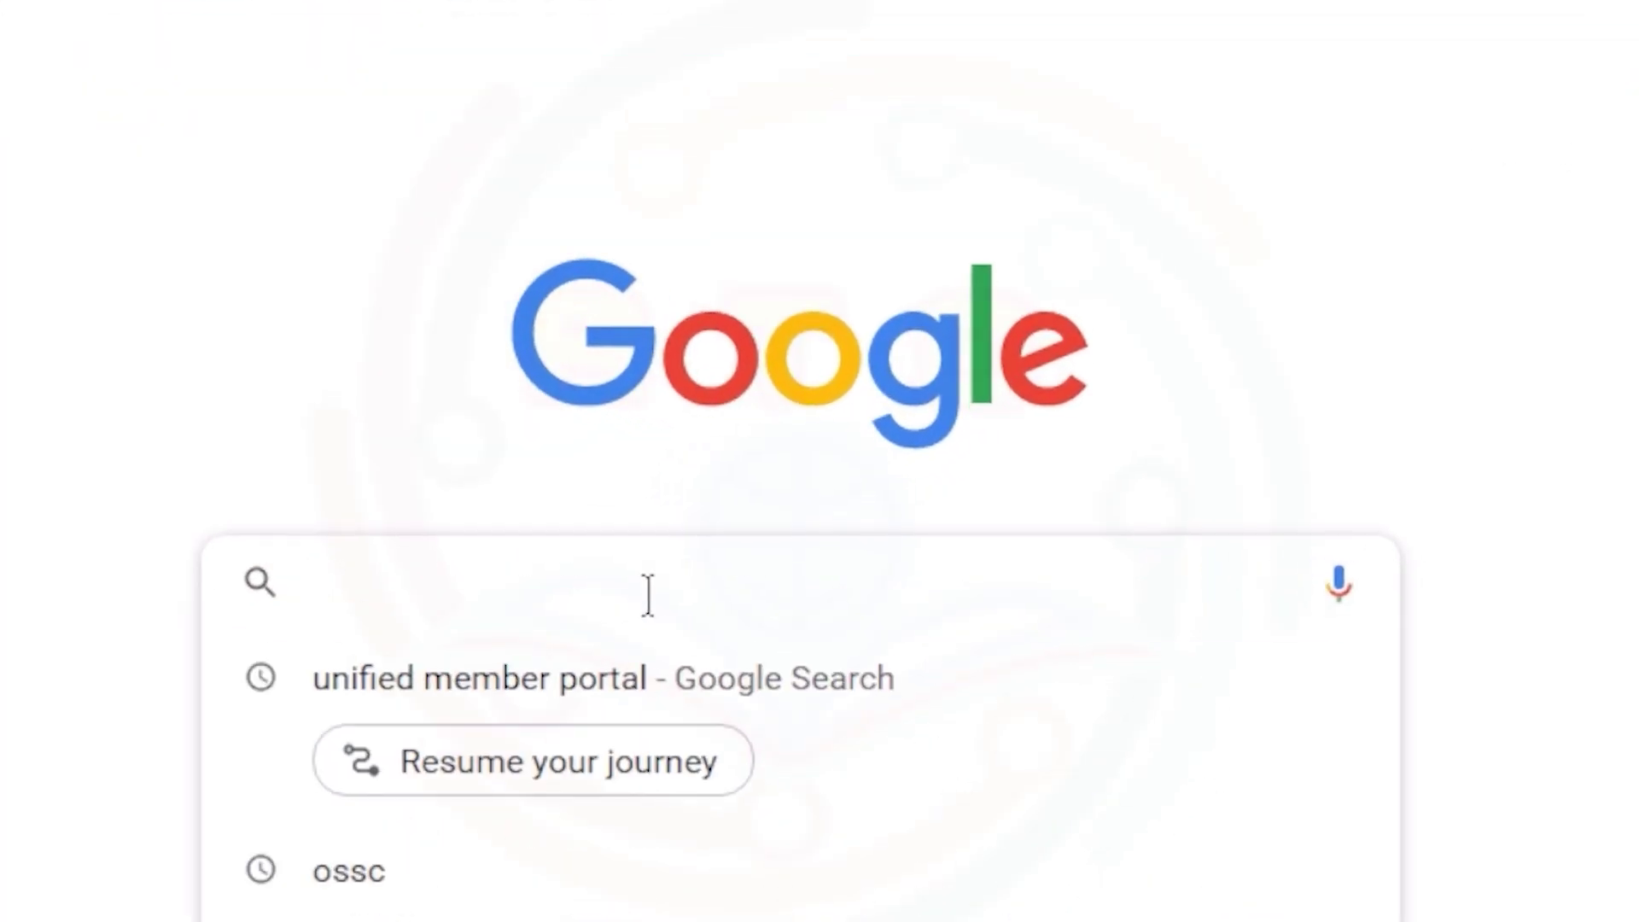
text(unified mem)
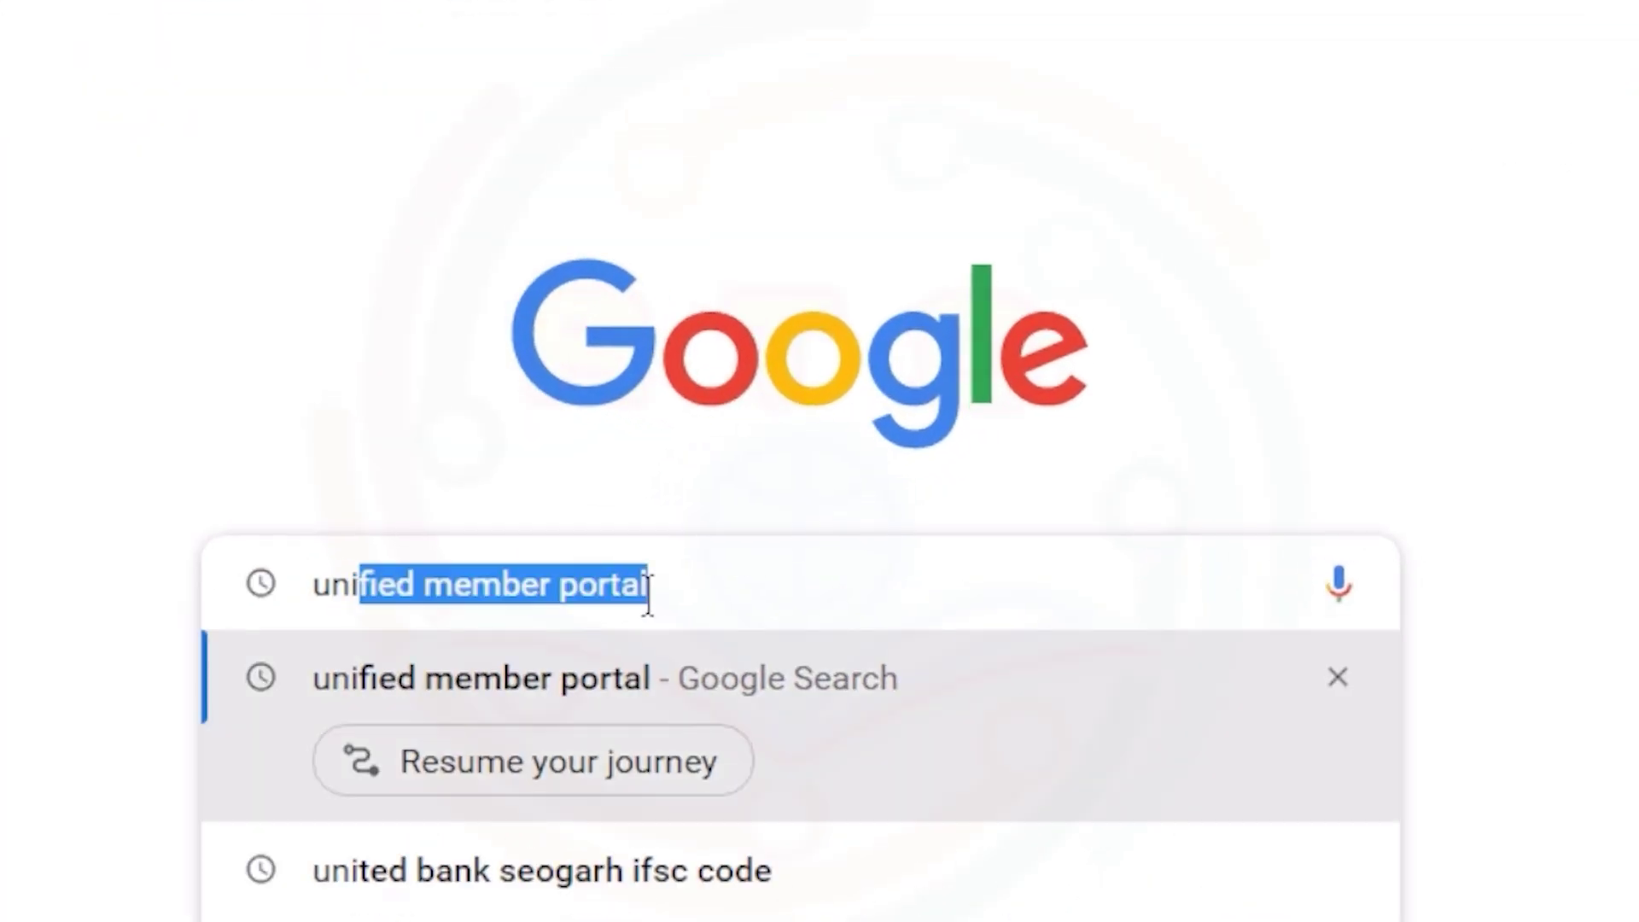
text(ber )
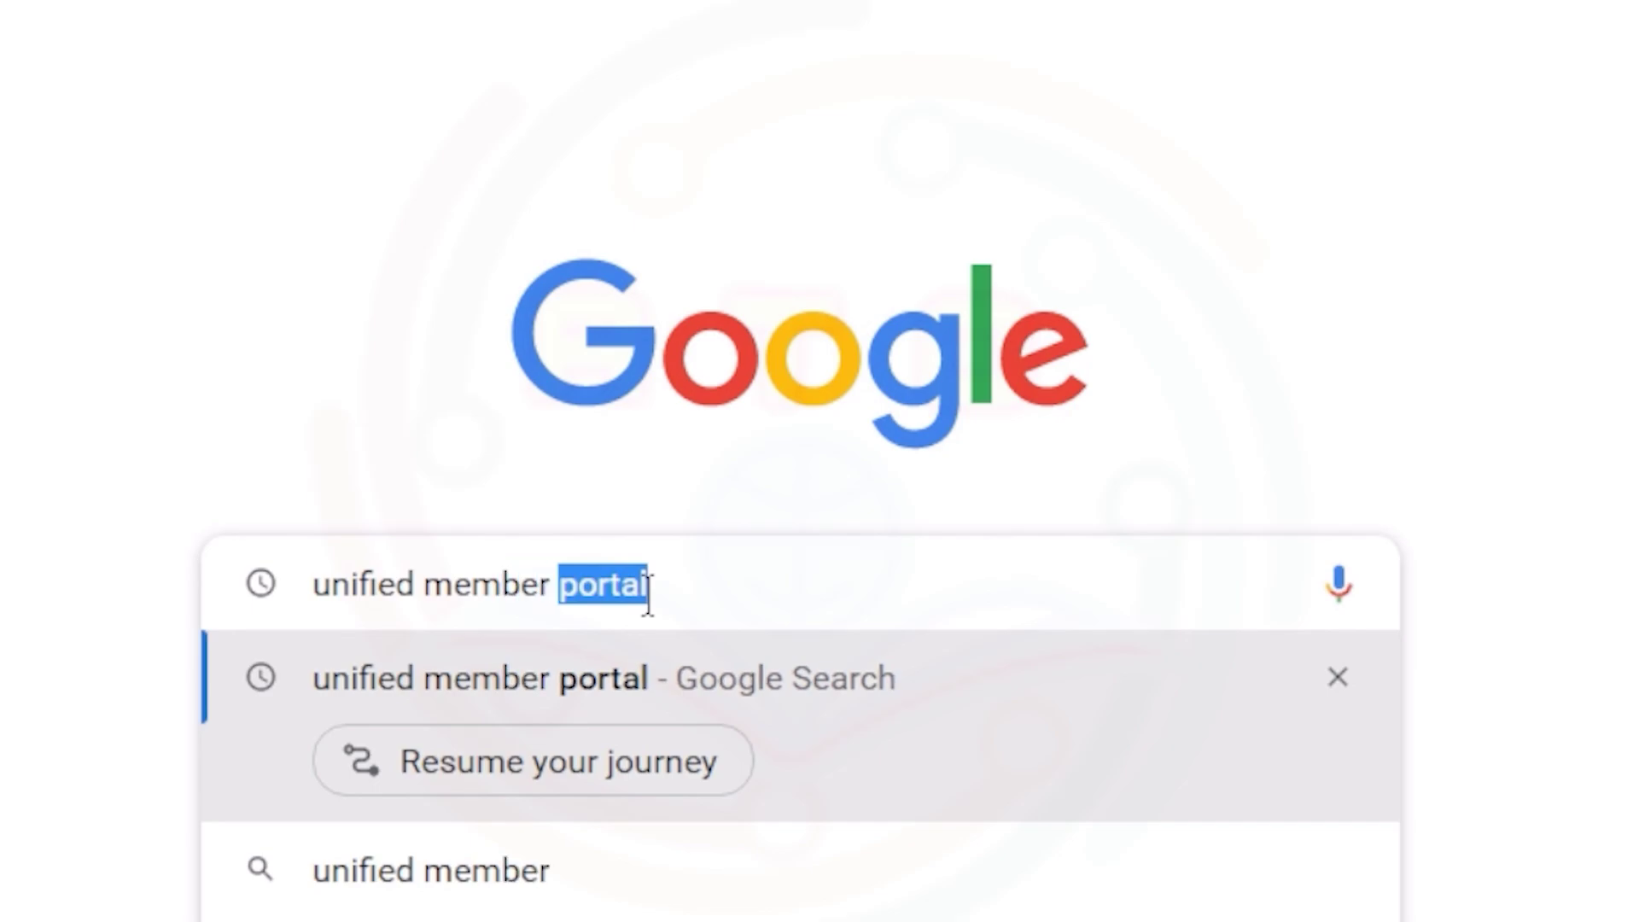
text(porta)
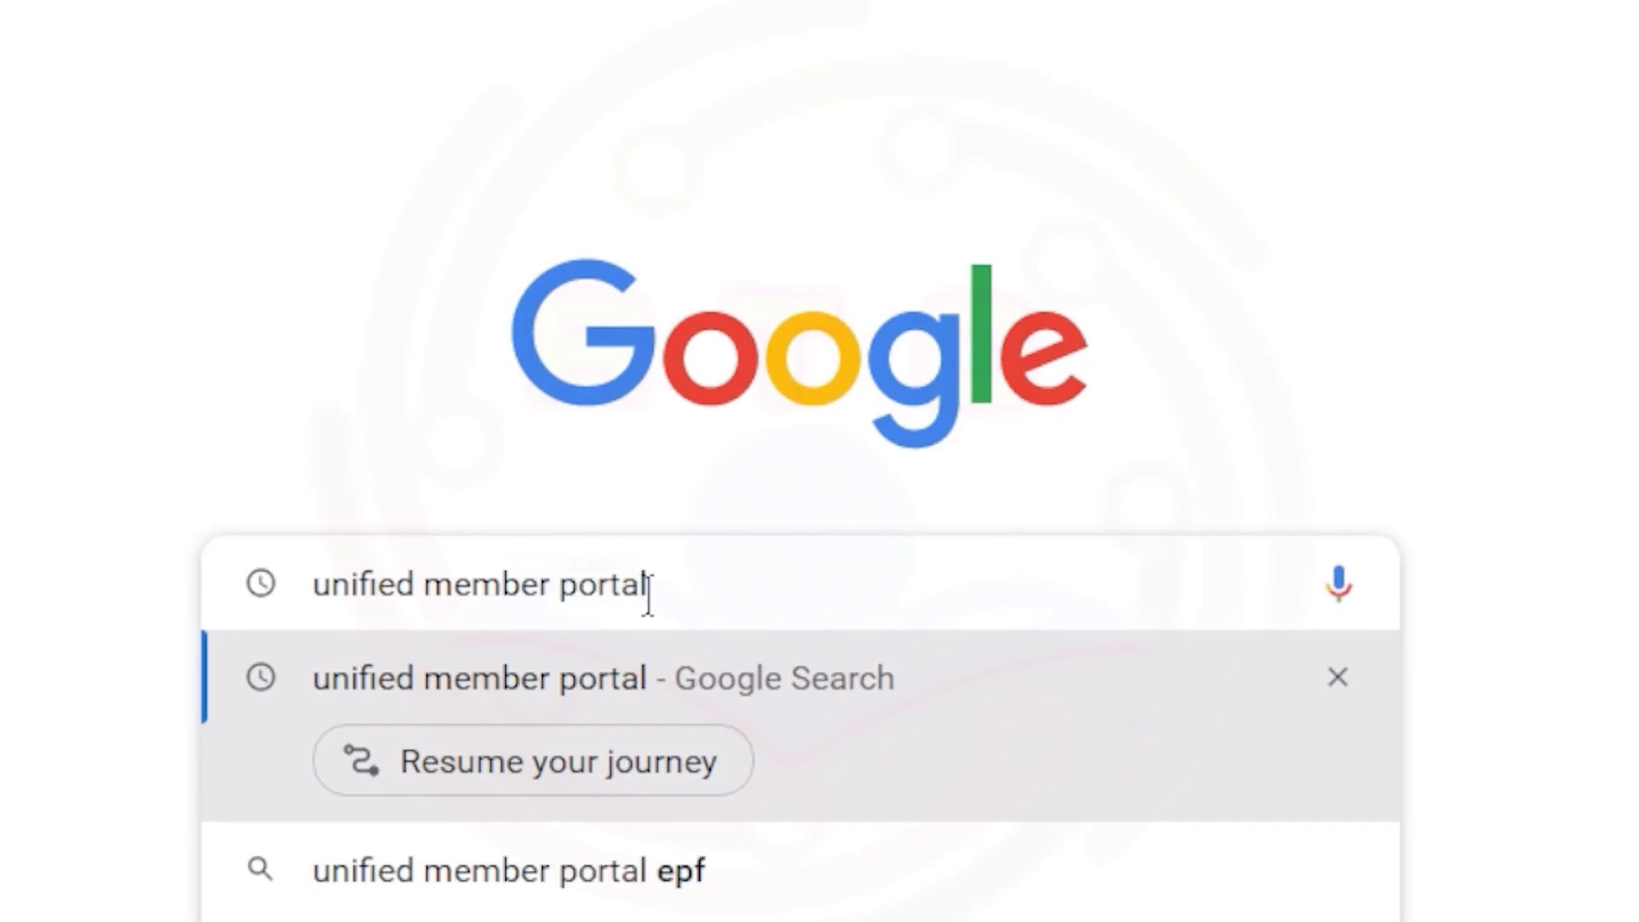
text(l)
key(Return)
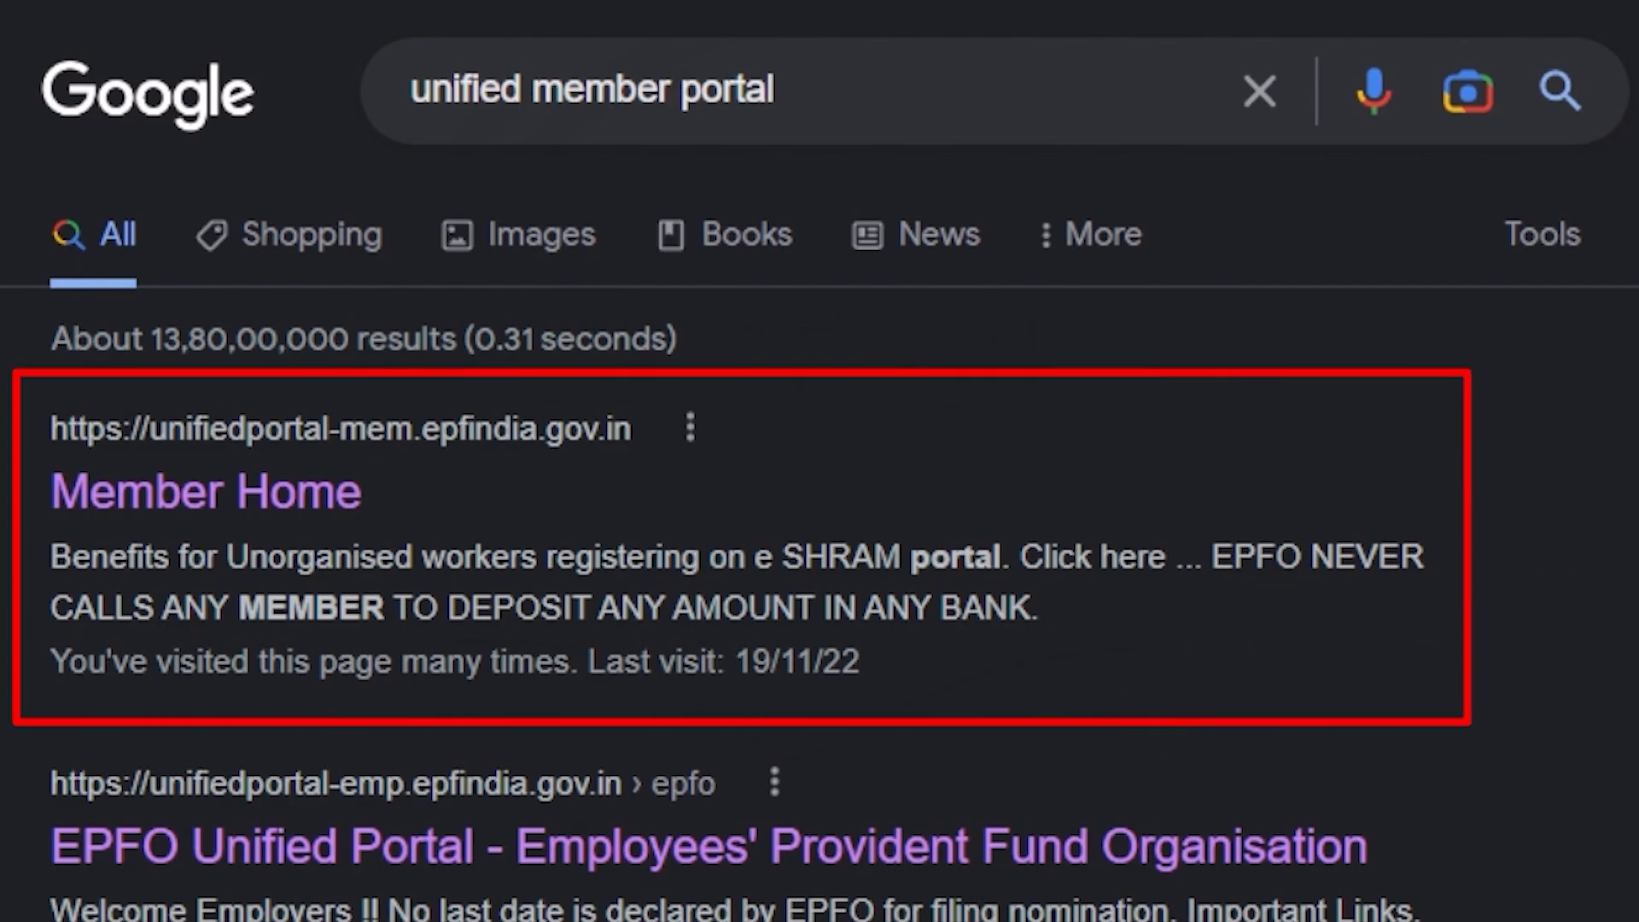
- Sign in to the member account with the saved UAN, password and captcha, deferring the e-nomination alert
click(157, 486)
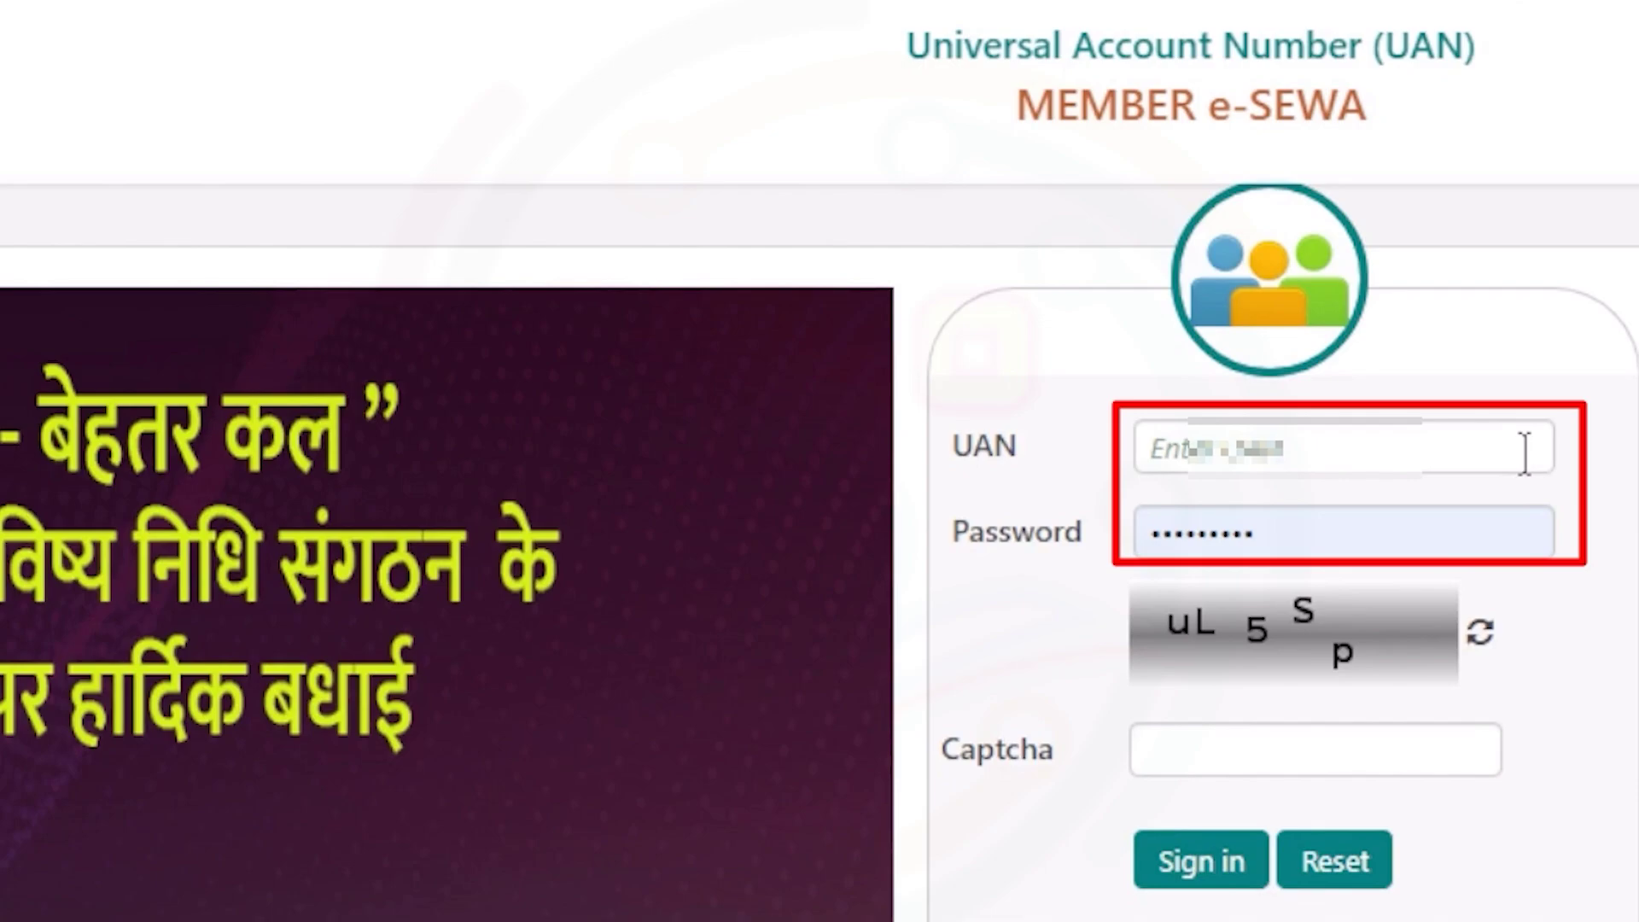
click(1509, 463)
click(1380, 768)
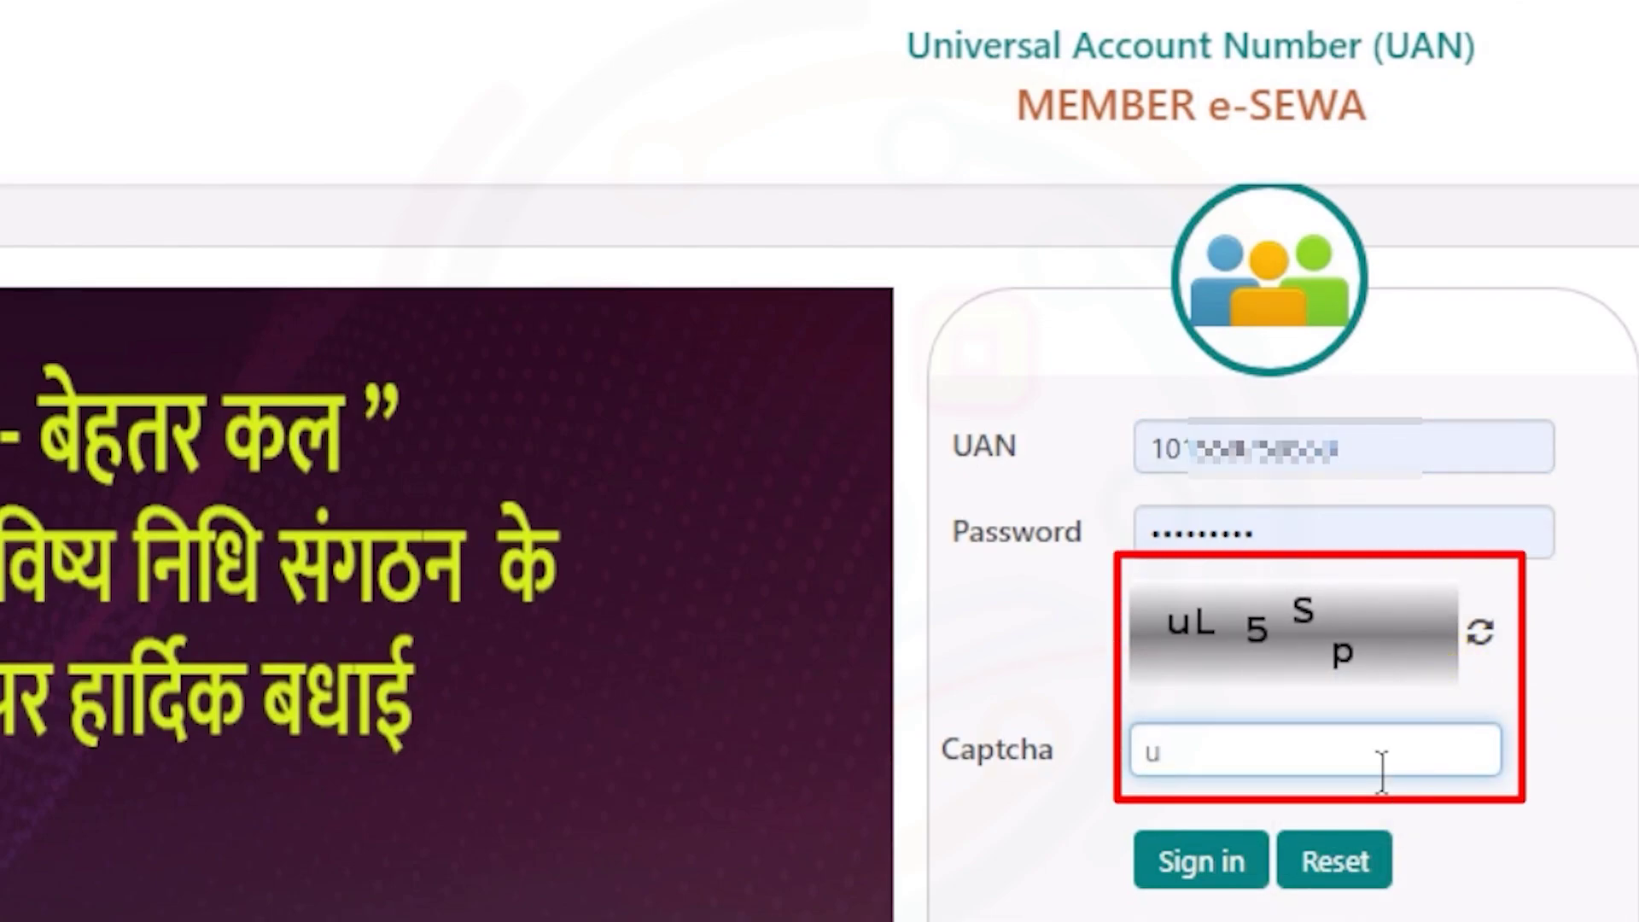
text(uL5Sp)
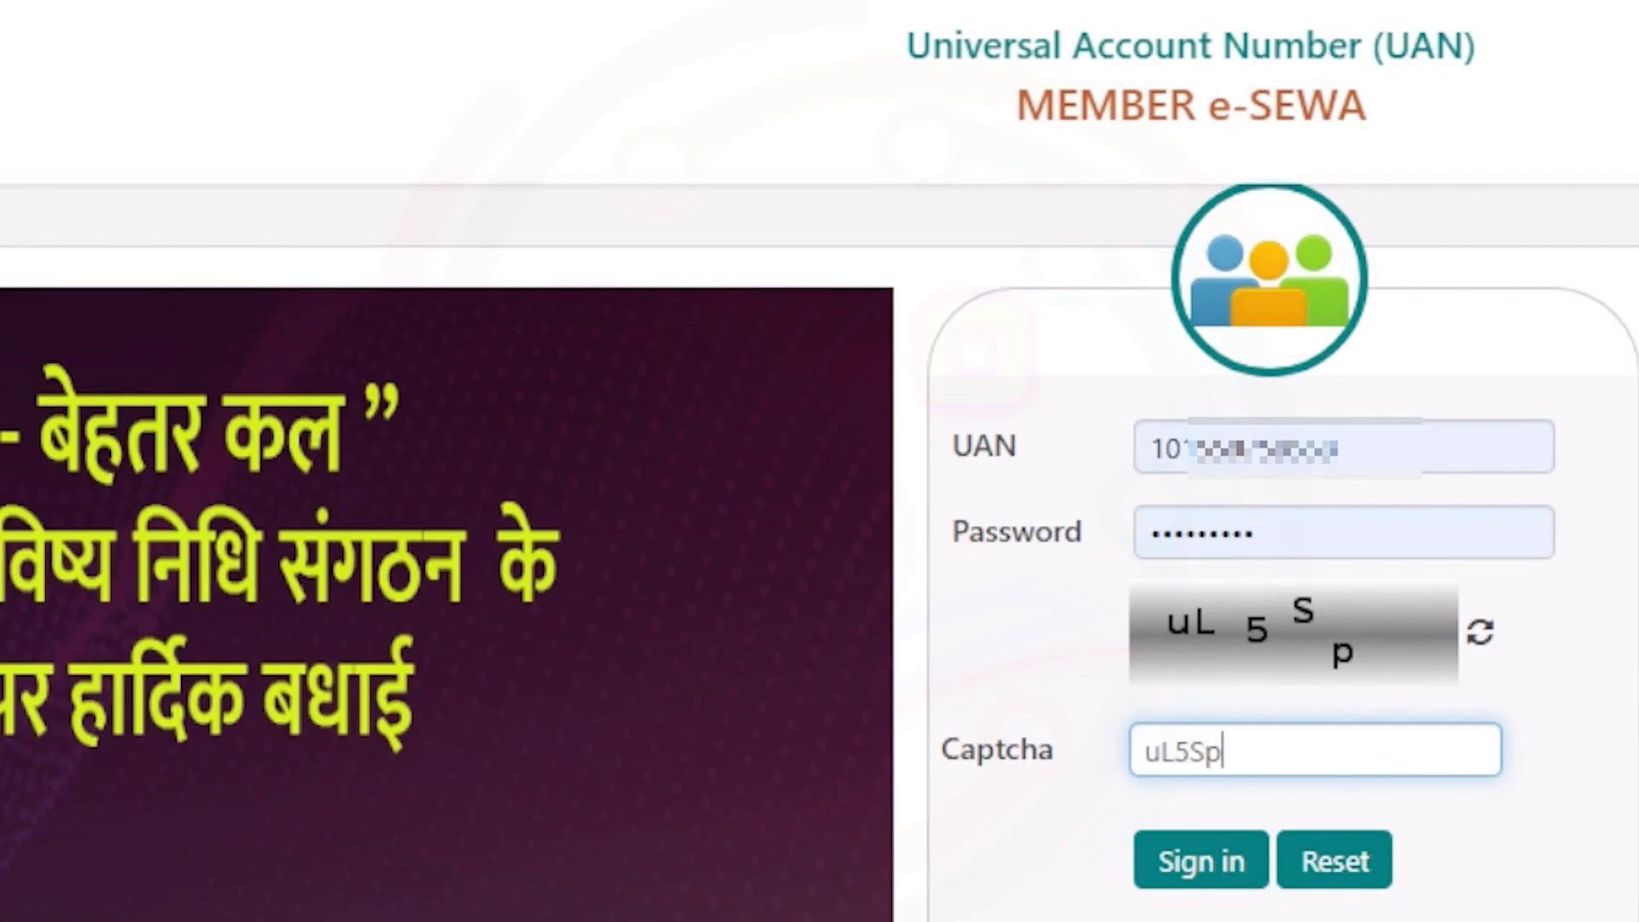
click(1205, 864)
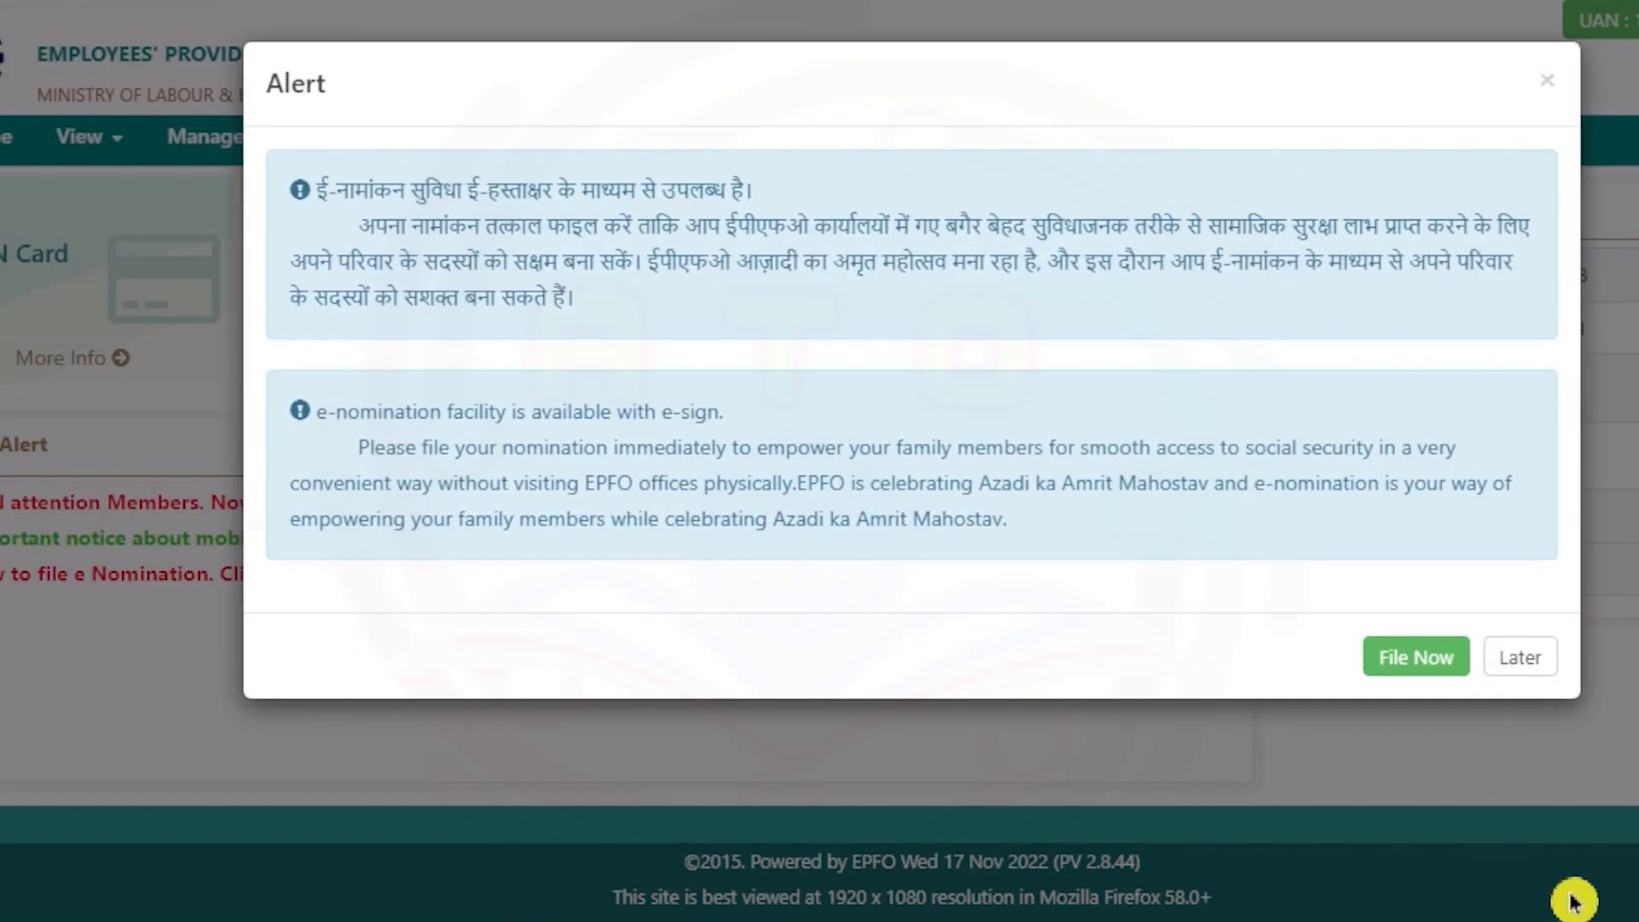
click(1528, 657)
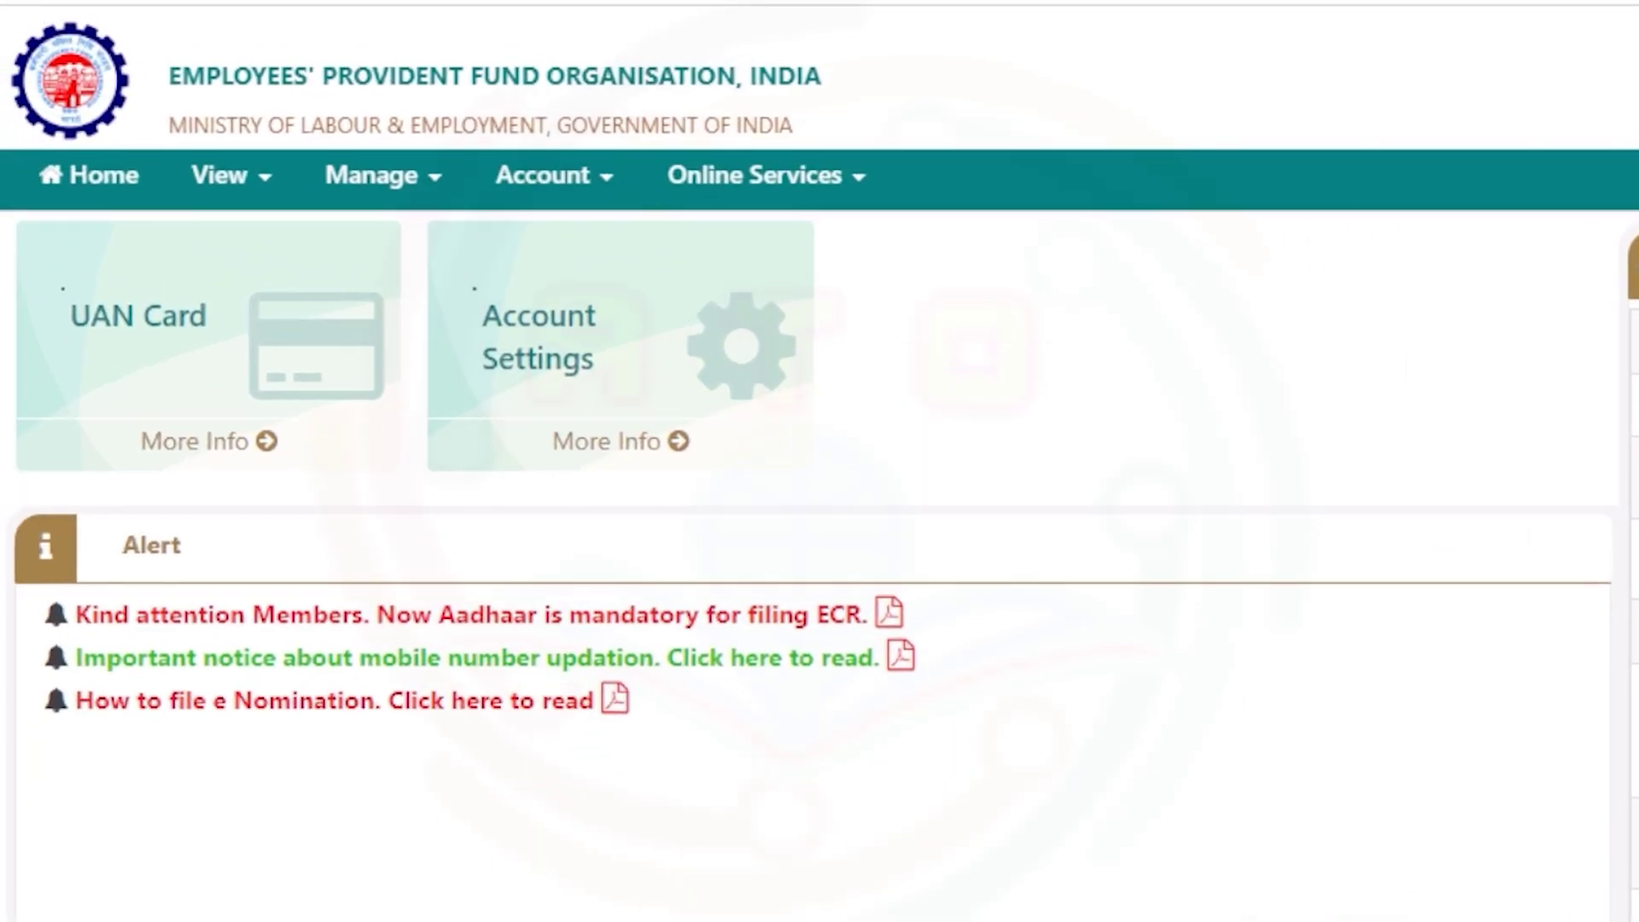
- Open View > Profile and choose Change Photo
click(241, 175)
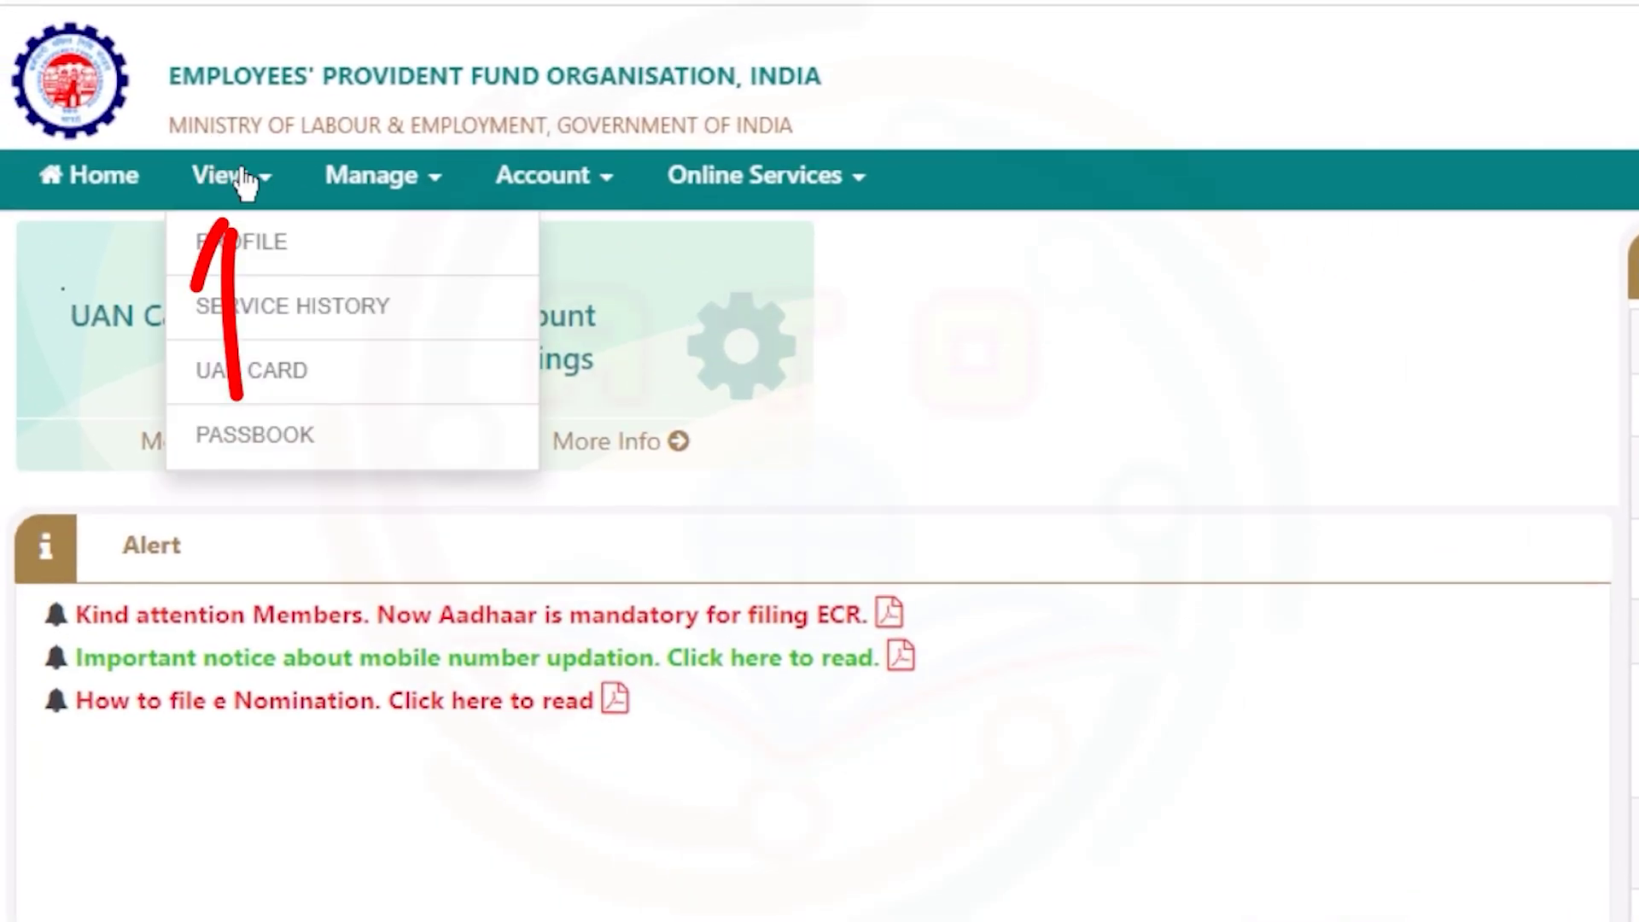
click(301, 272)
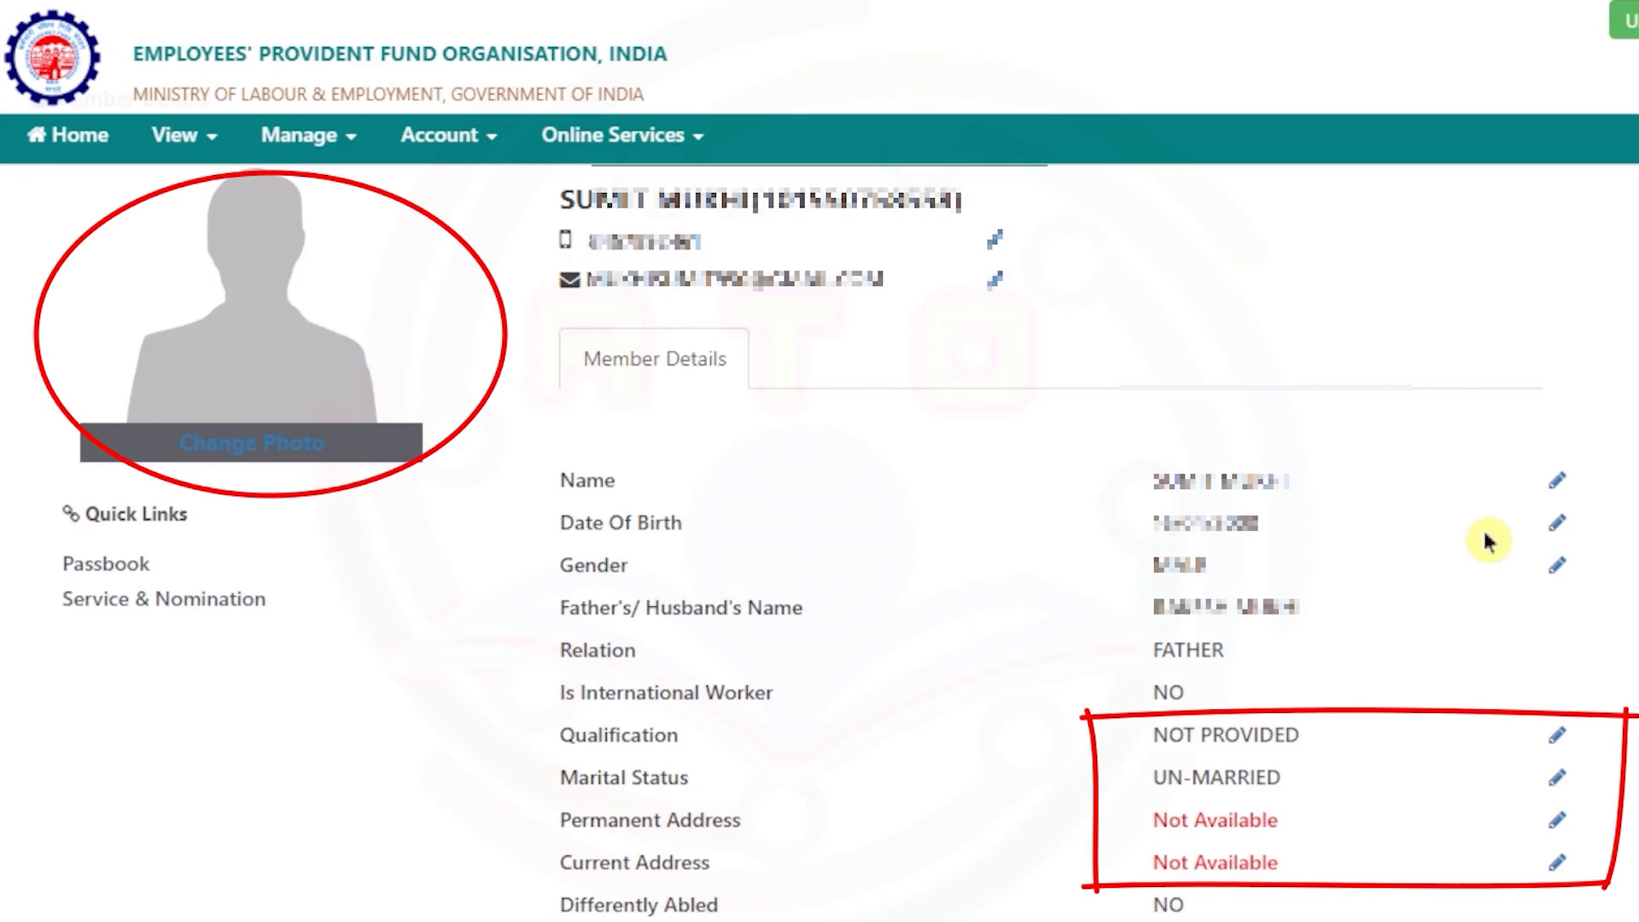
click(252, 440)
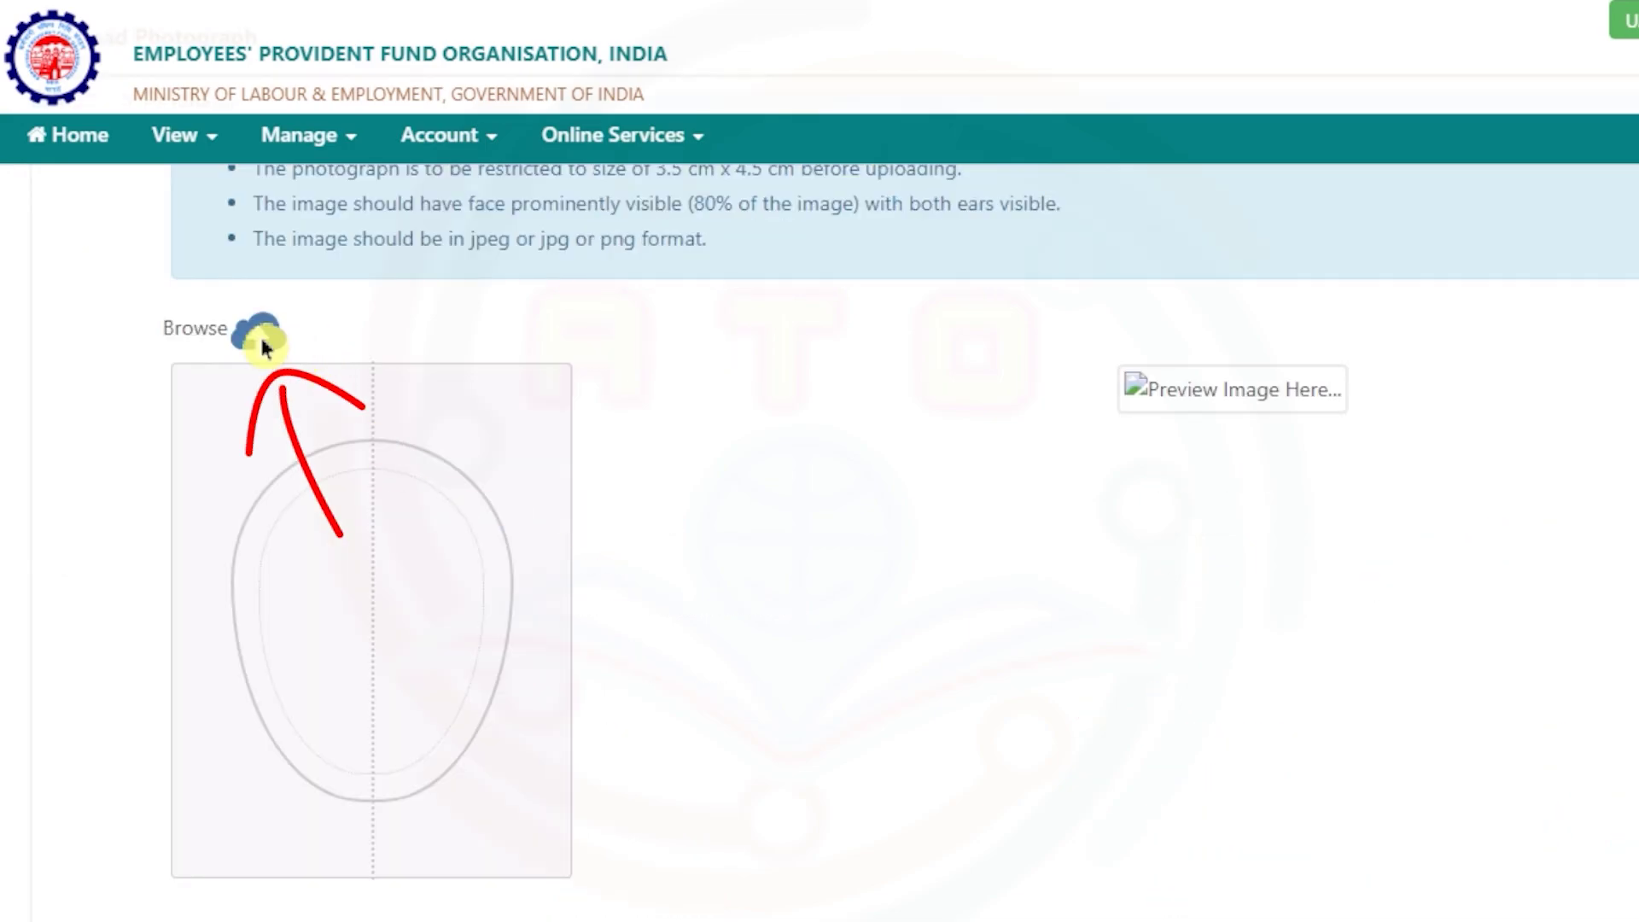
- Load the member's photo file, preview the crop, and confirm the photograph upload
click(264, 345)
click(537, 157)
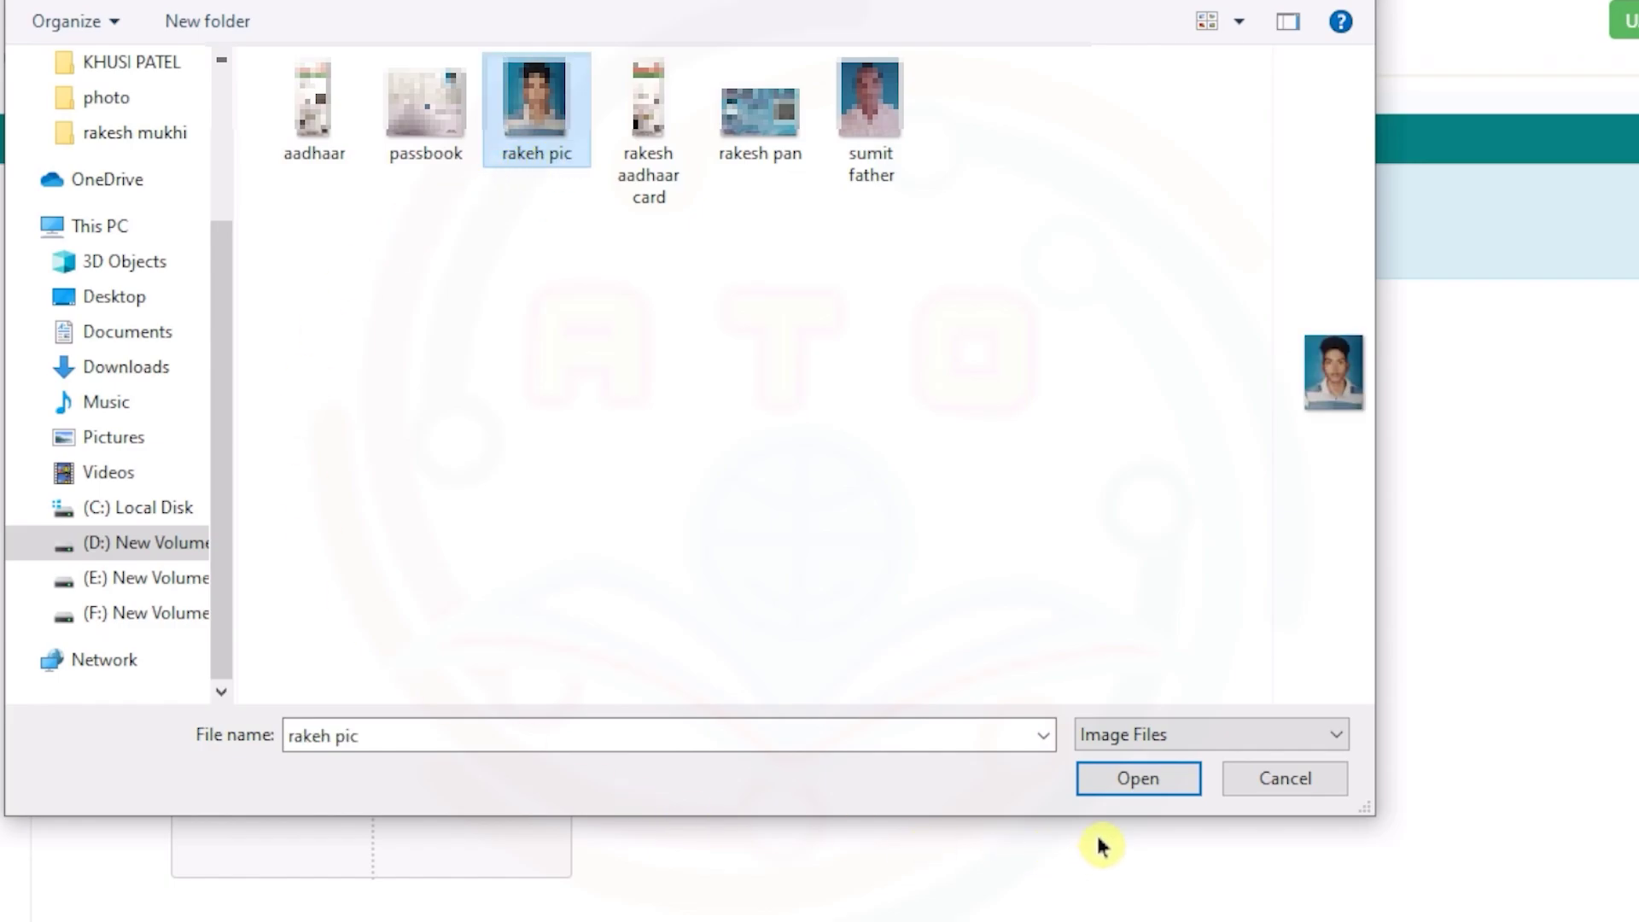
click(1134, 779)
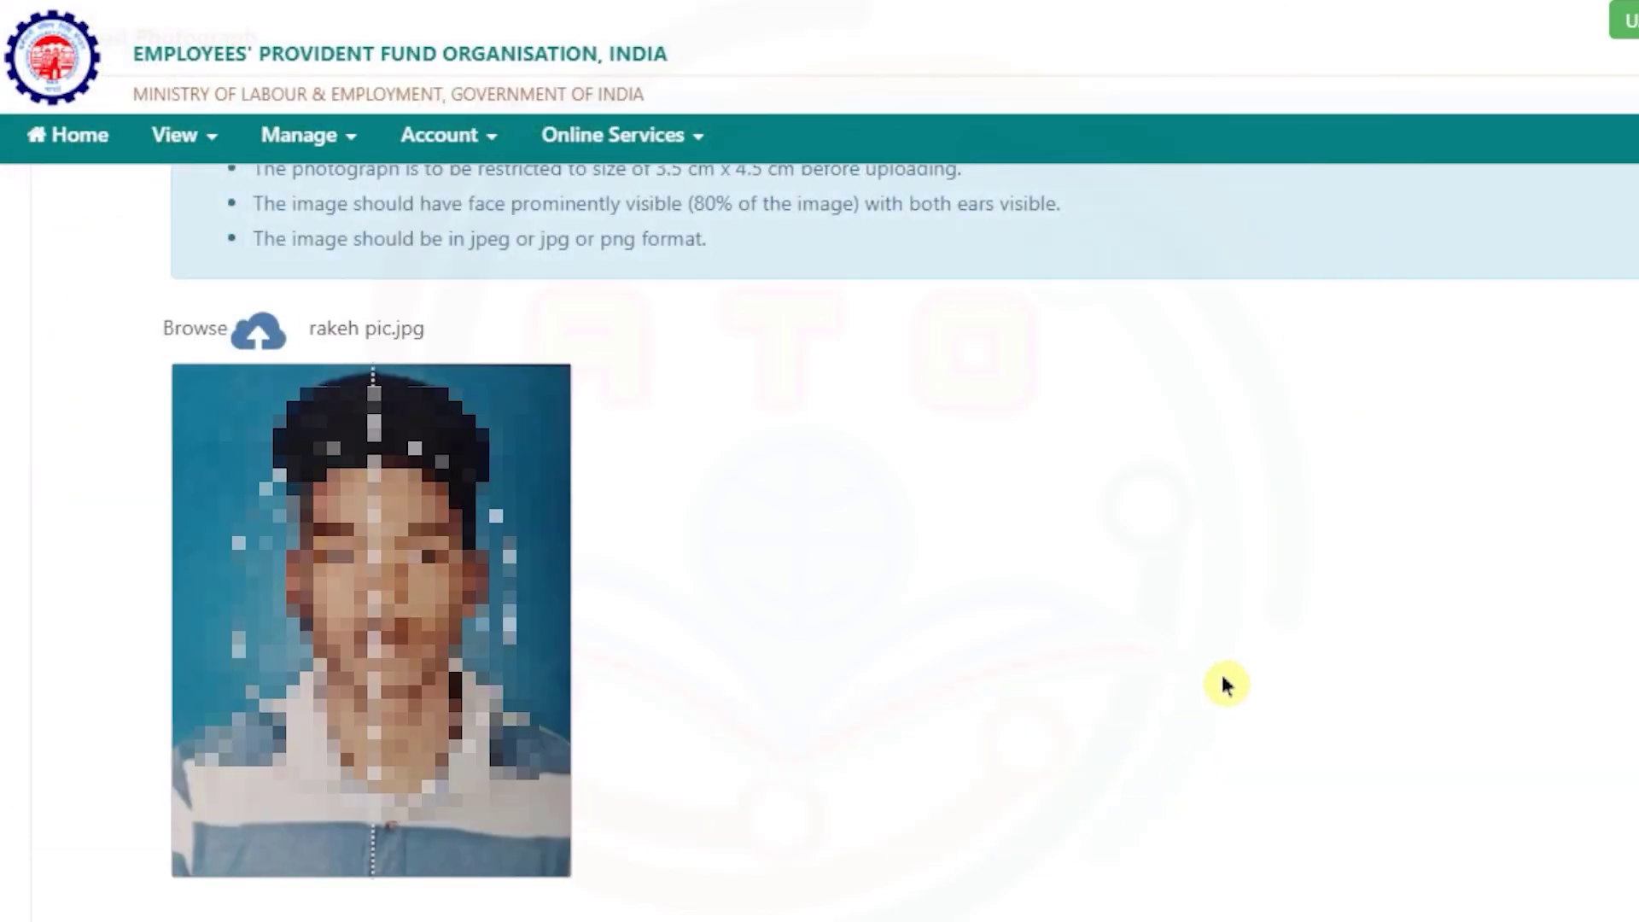
scroll(1226, 684, down, 2)
click(275, 879)
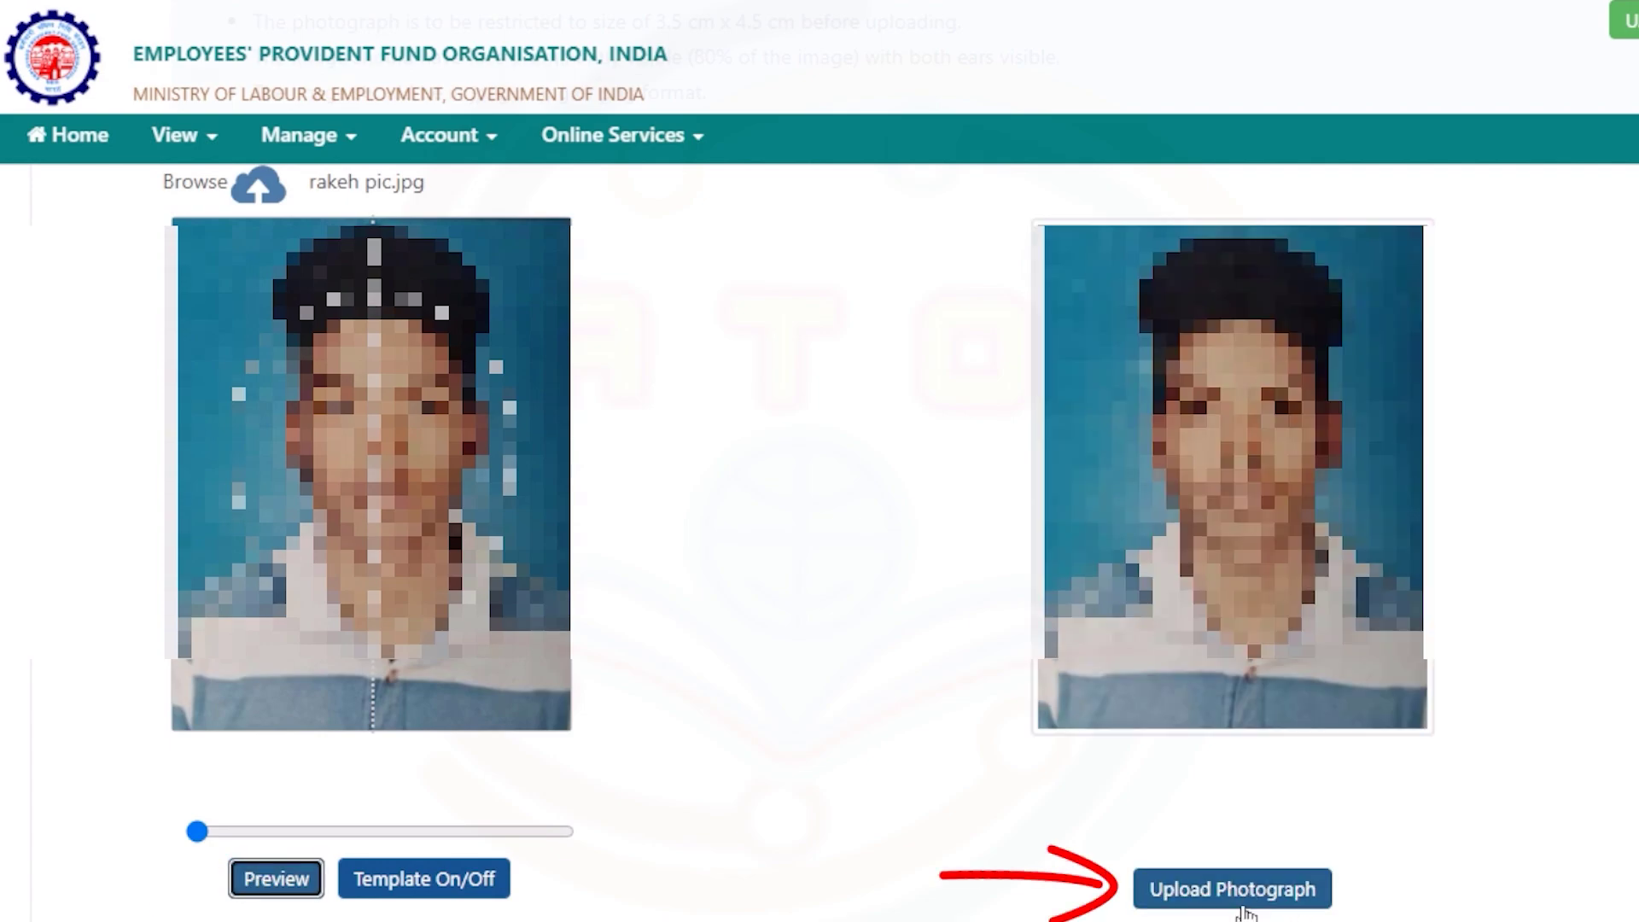
click(1244, 905)
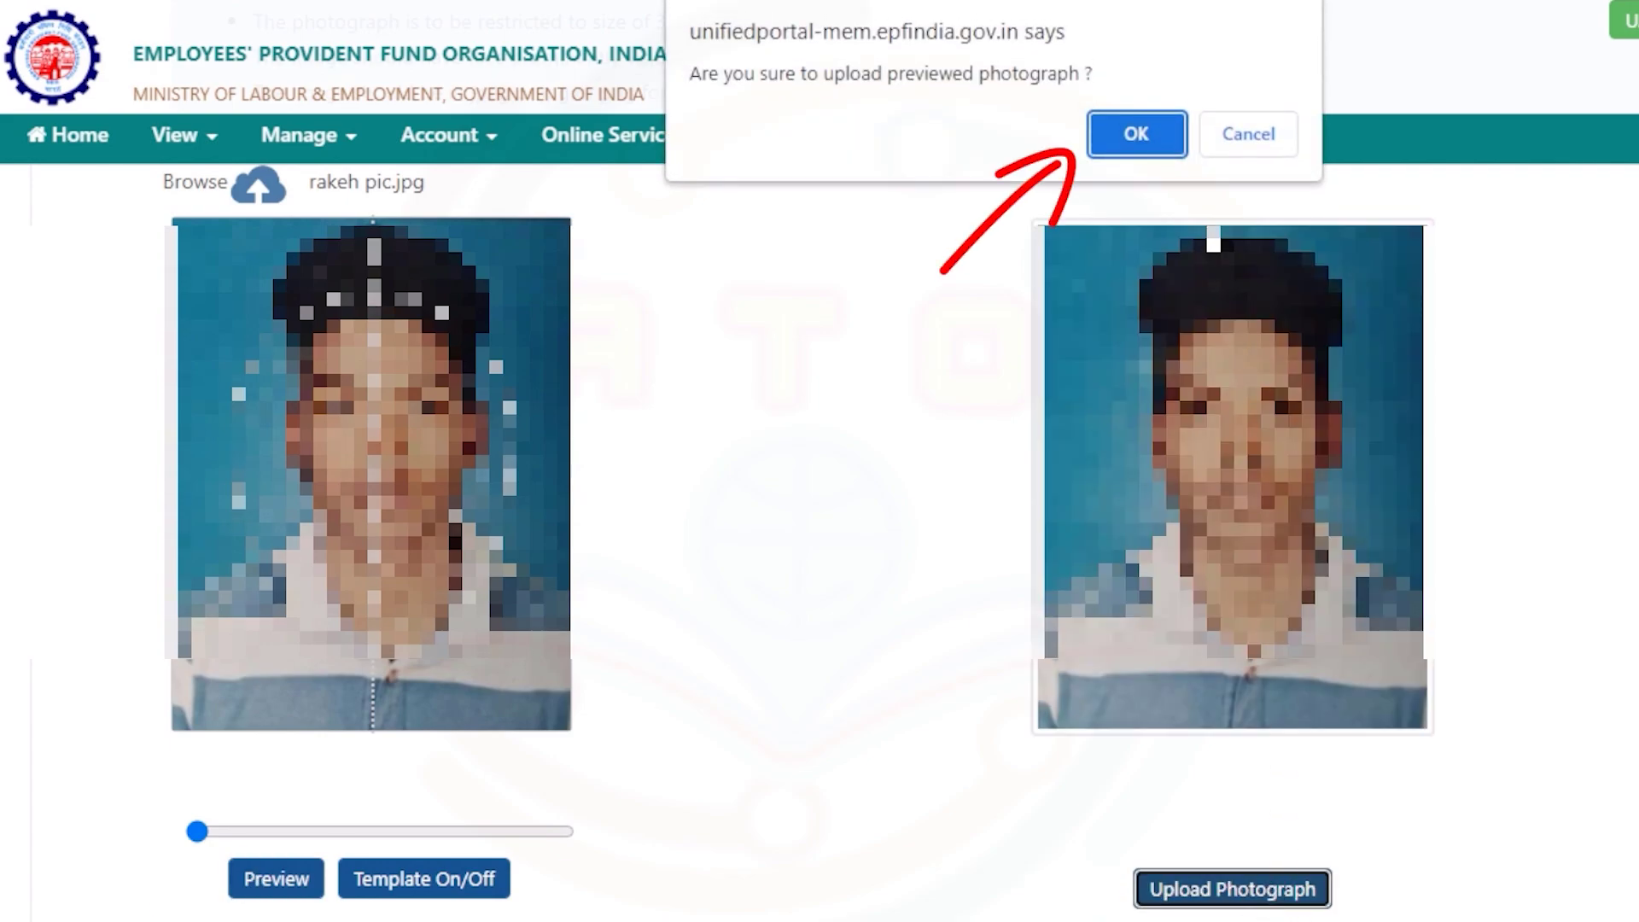
click(1141, 136)
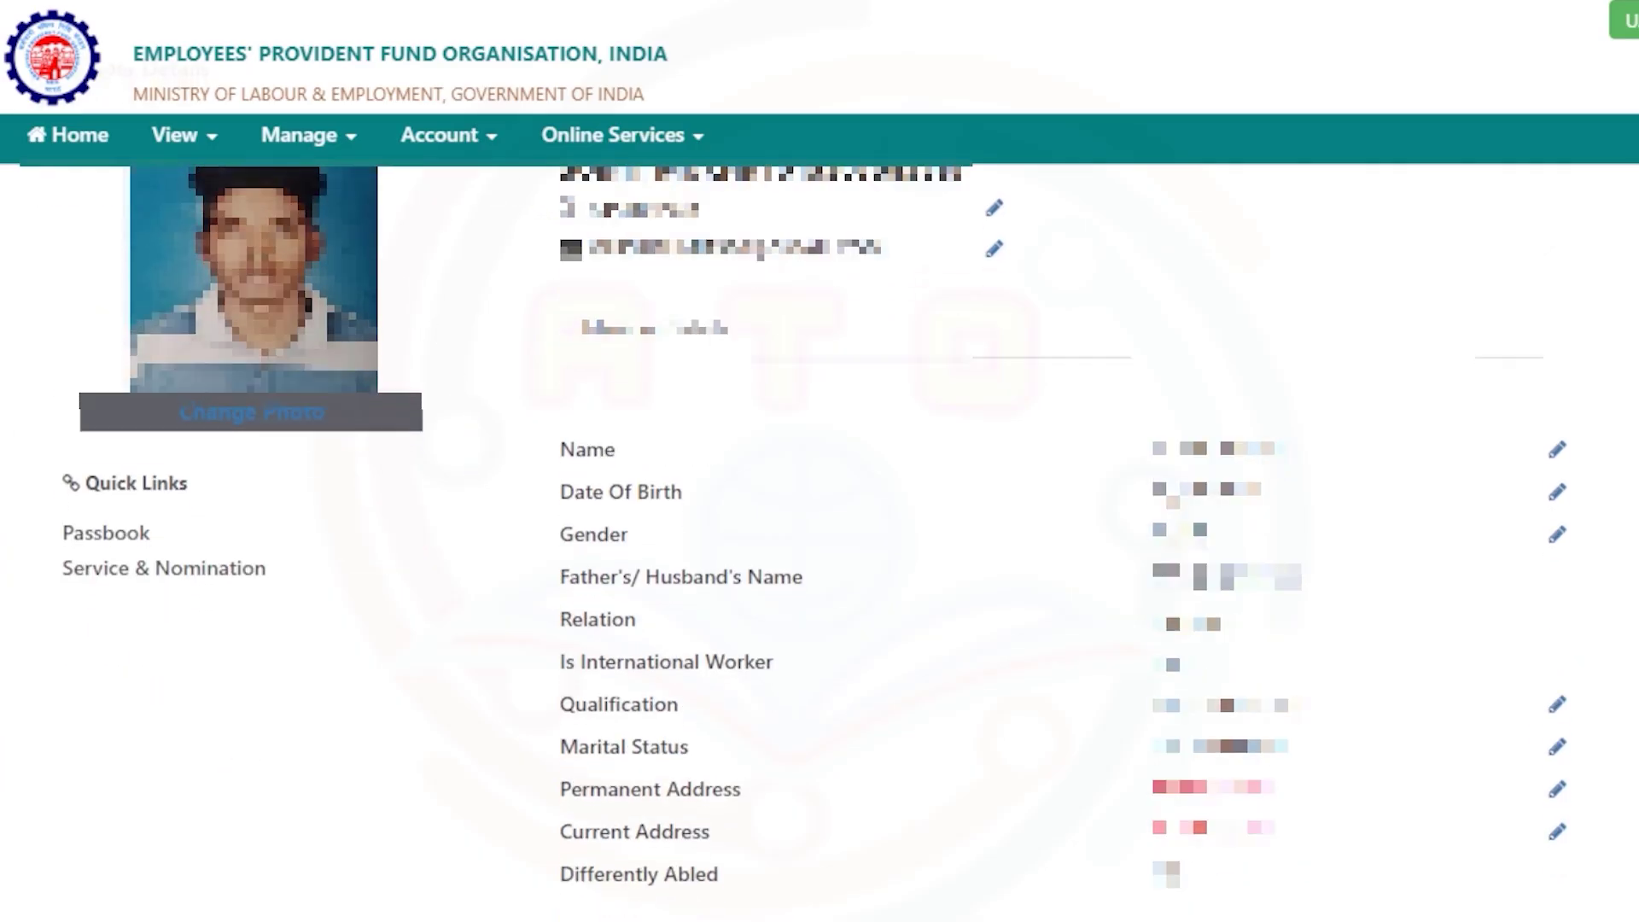
scroll(819, 512, down, 1)
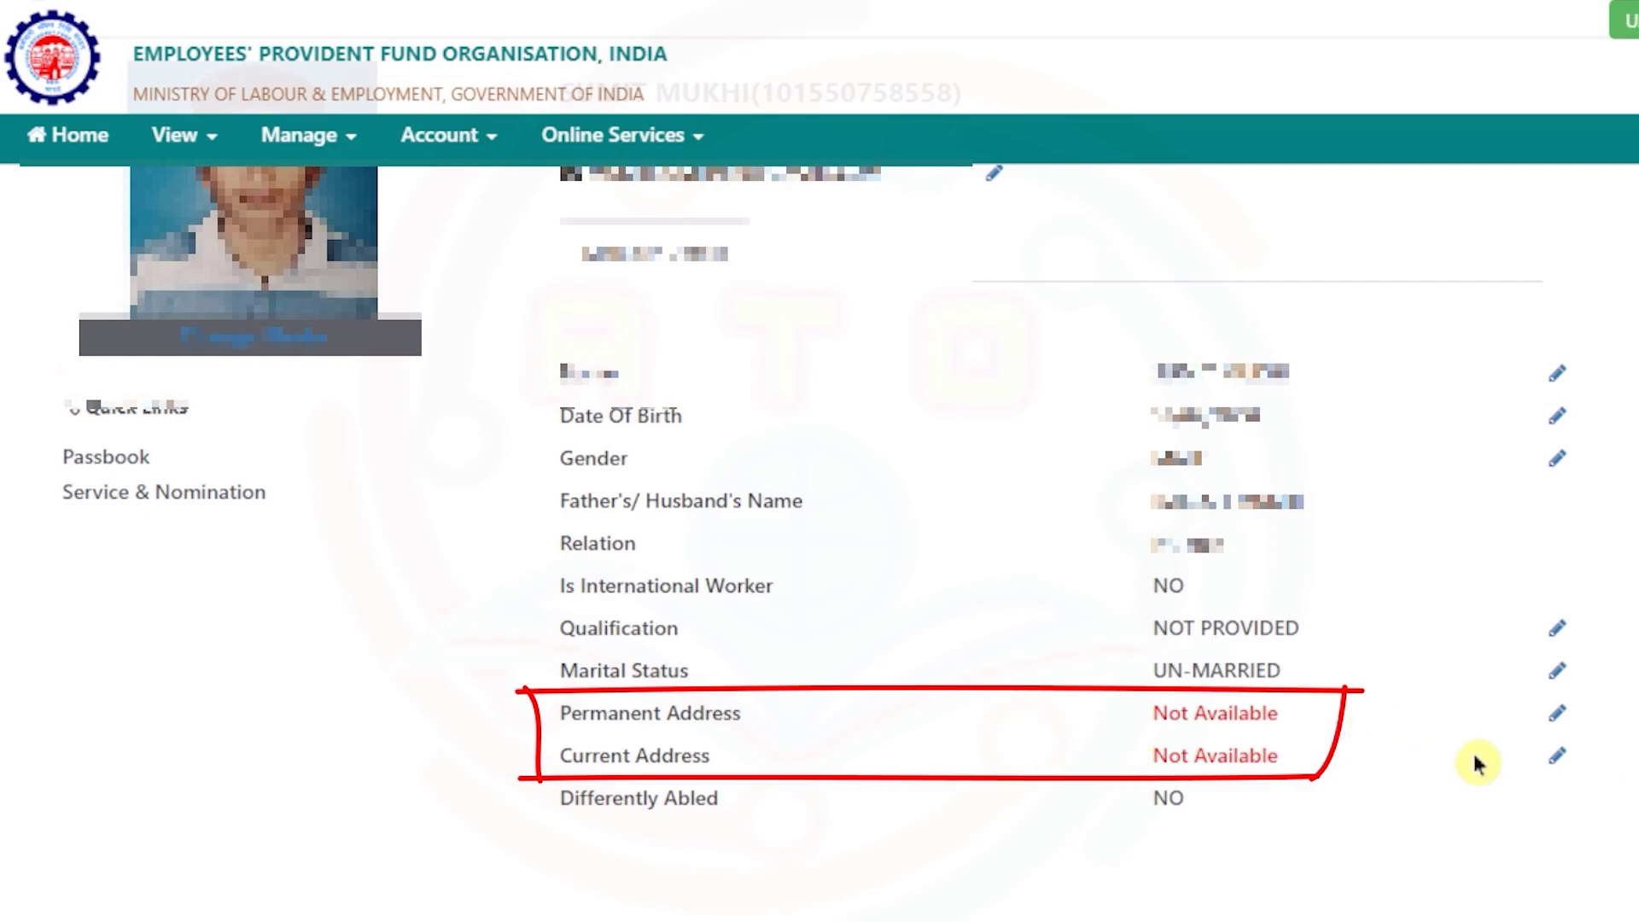
click(1558, 717)
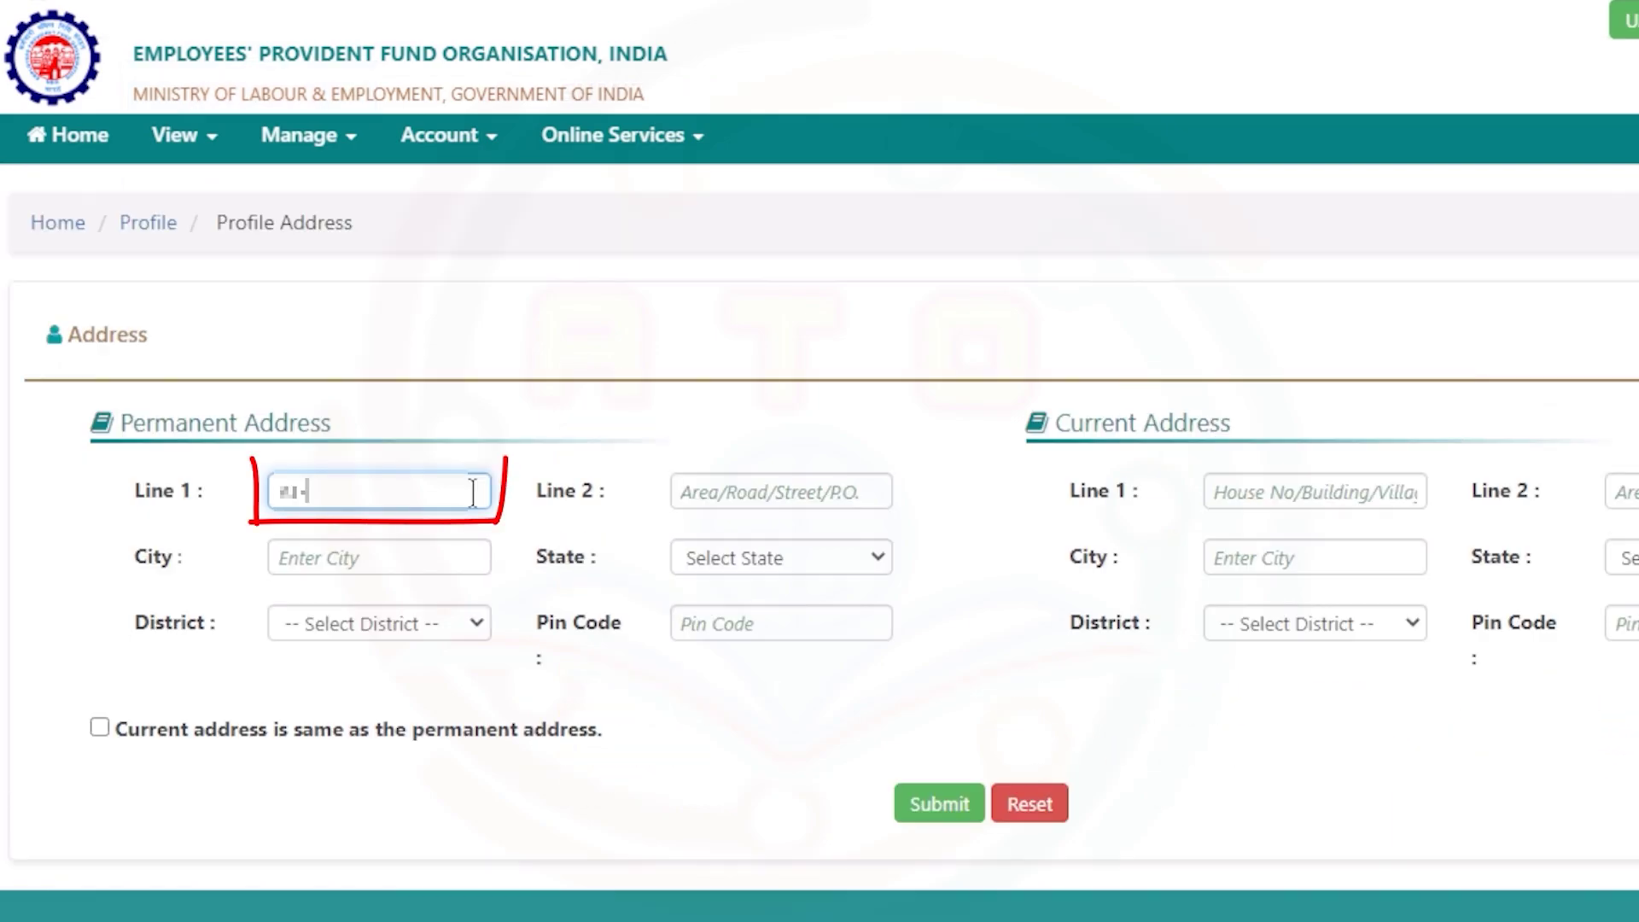
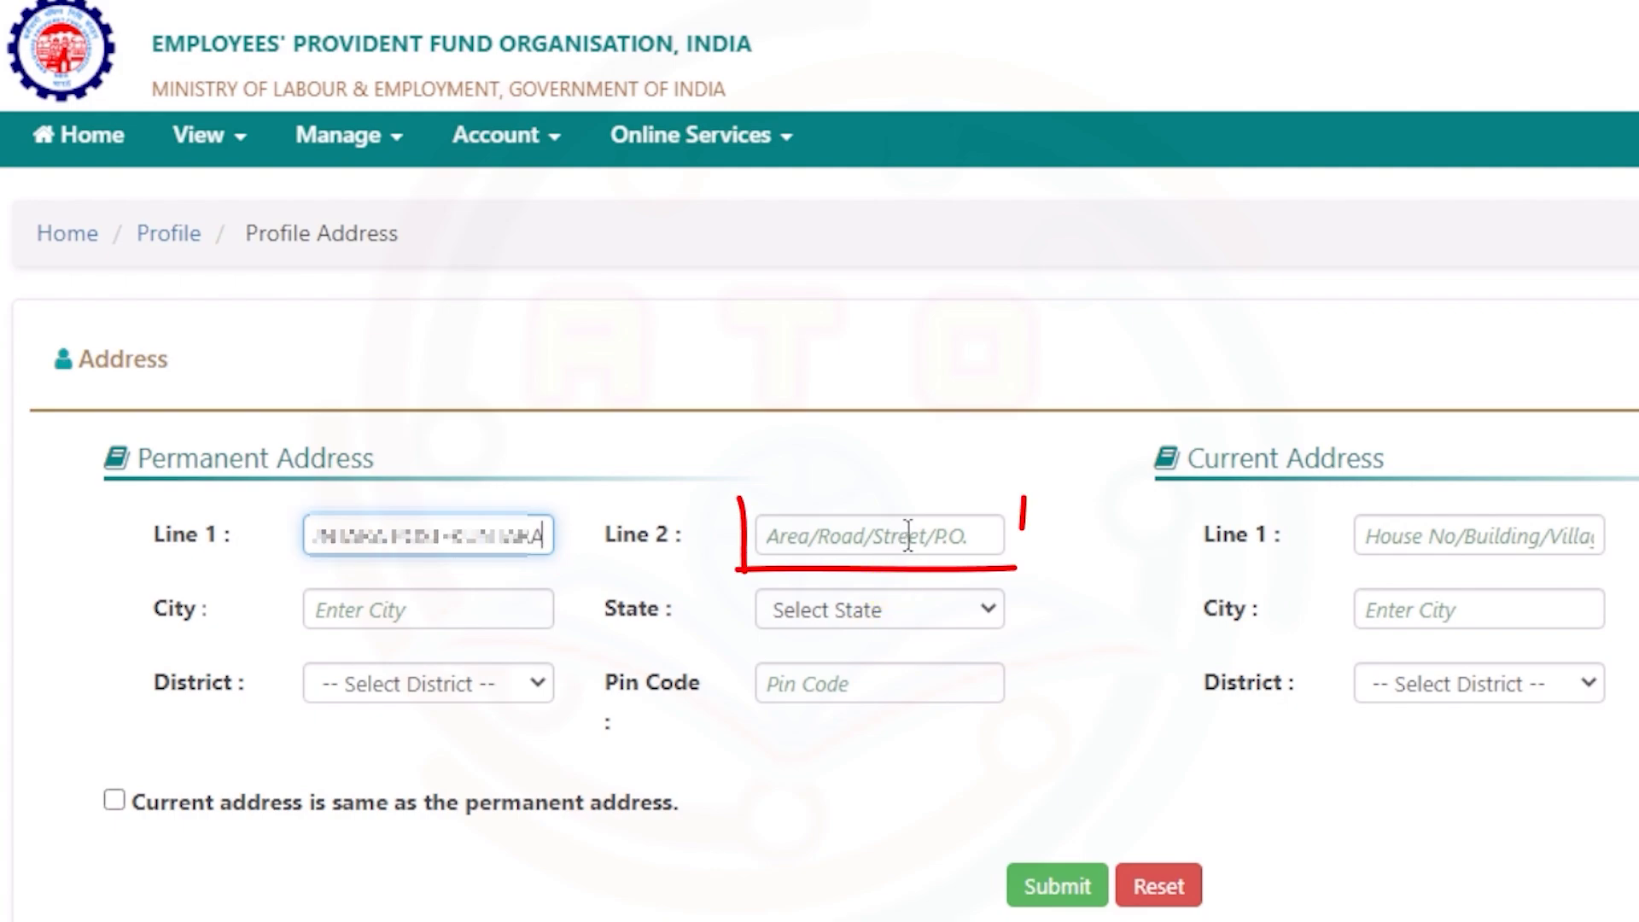
key(Tab)
text(A)
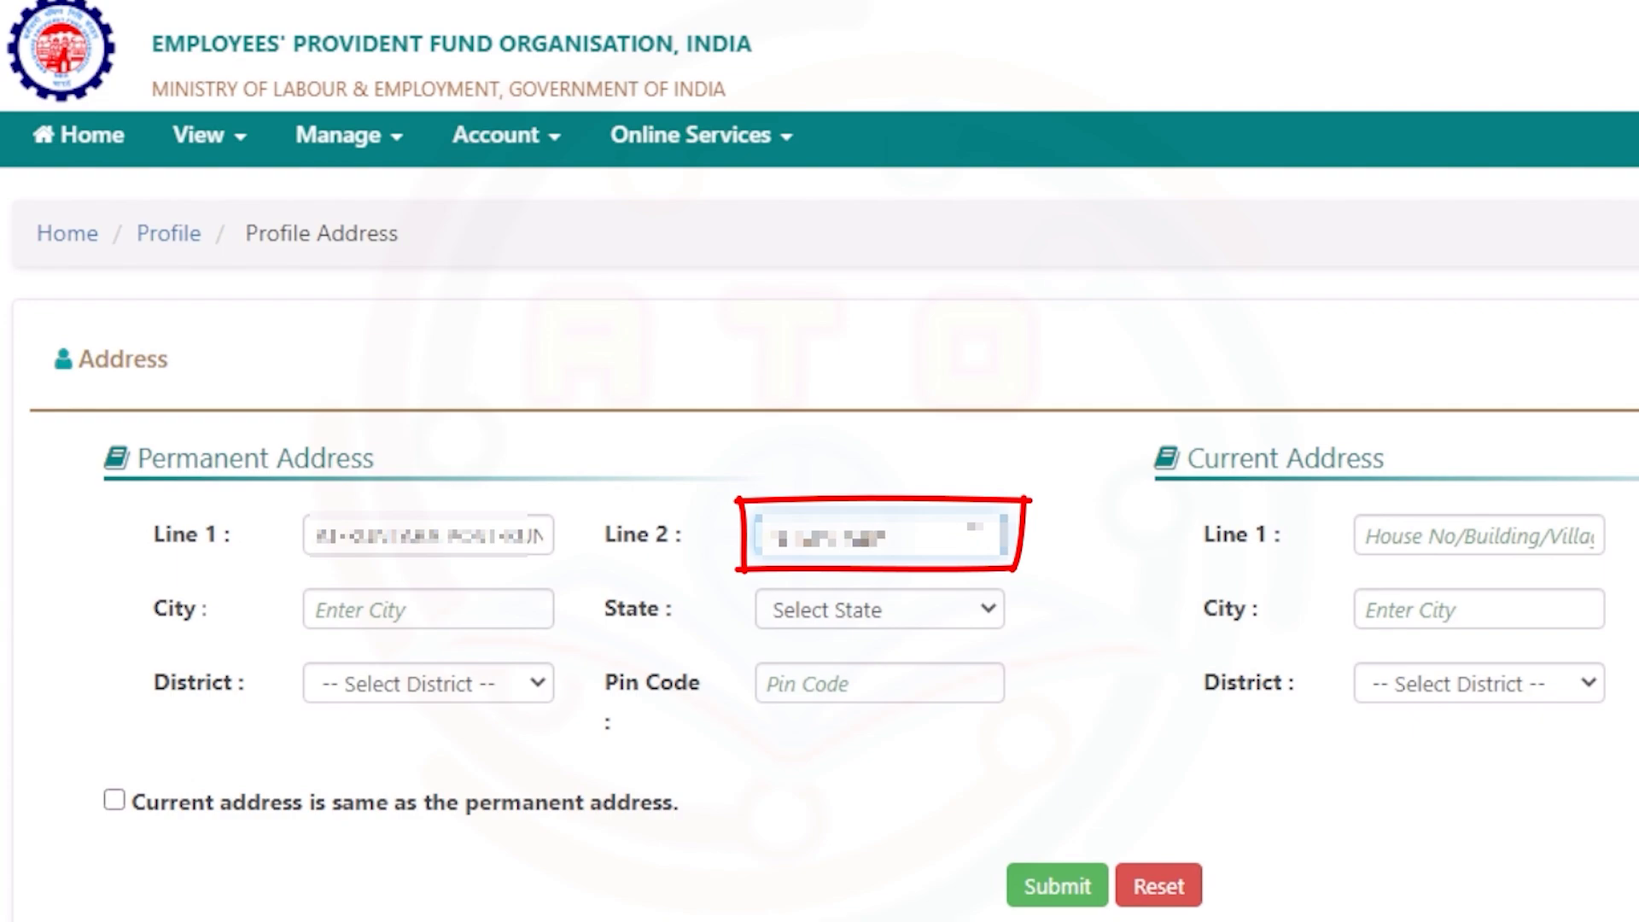
key(Tab)
text(S)
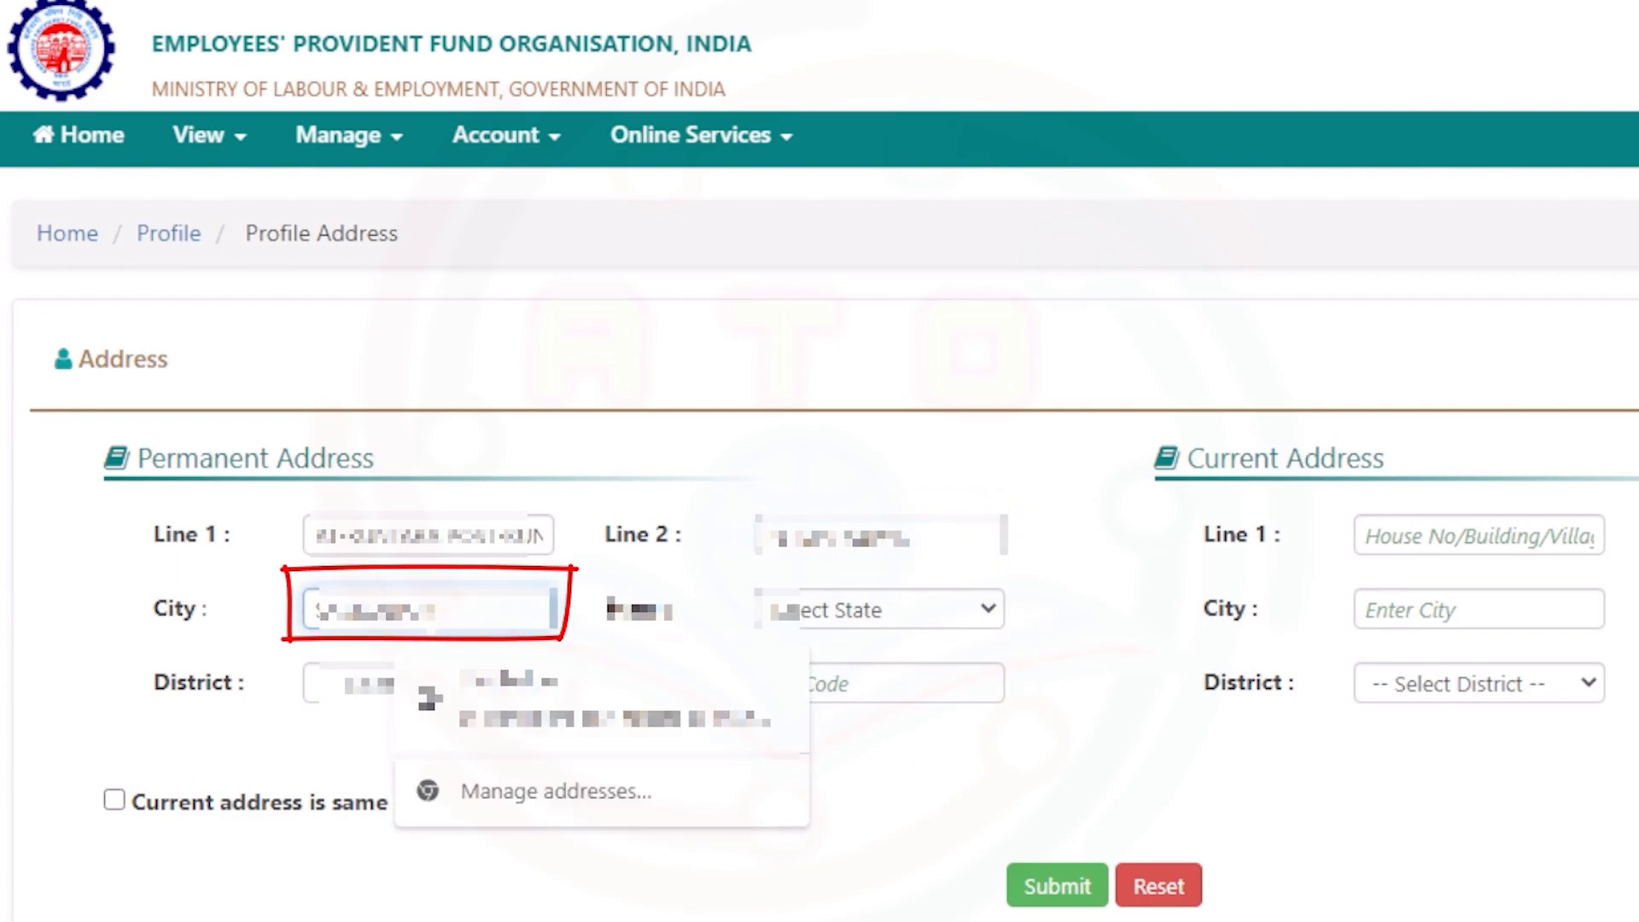
click(768, 698)
- Pick the state and district, enter pin code 768001, match the current address, and submit
click(883, 611)
scroll(930, 478, down, 2)
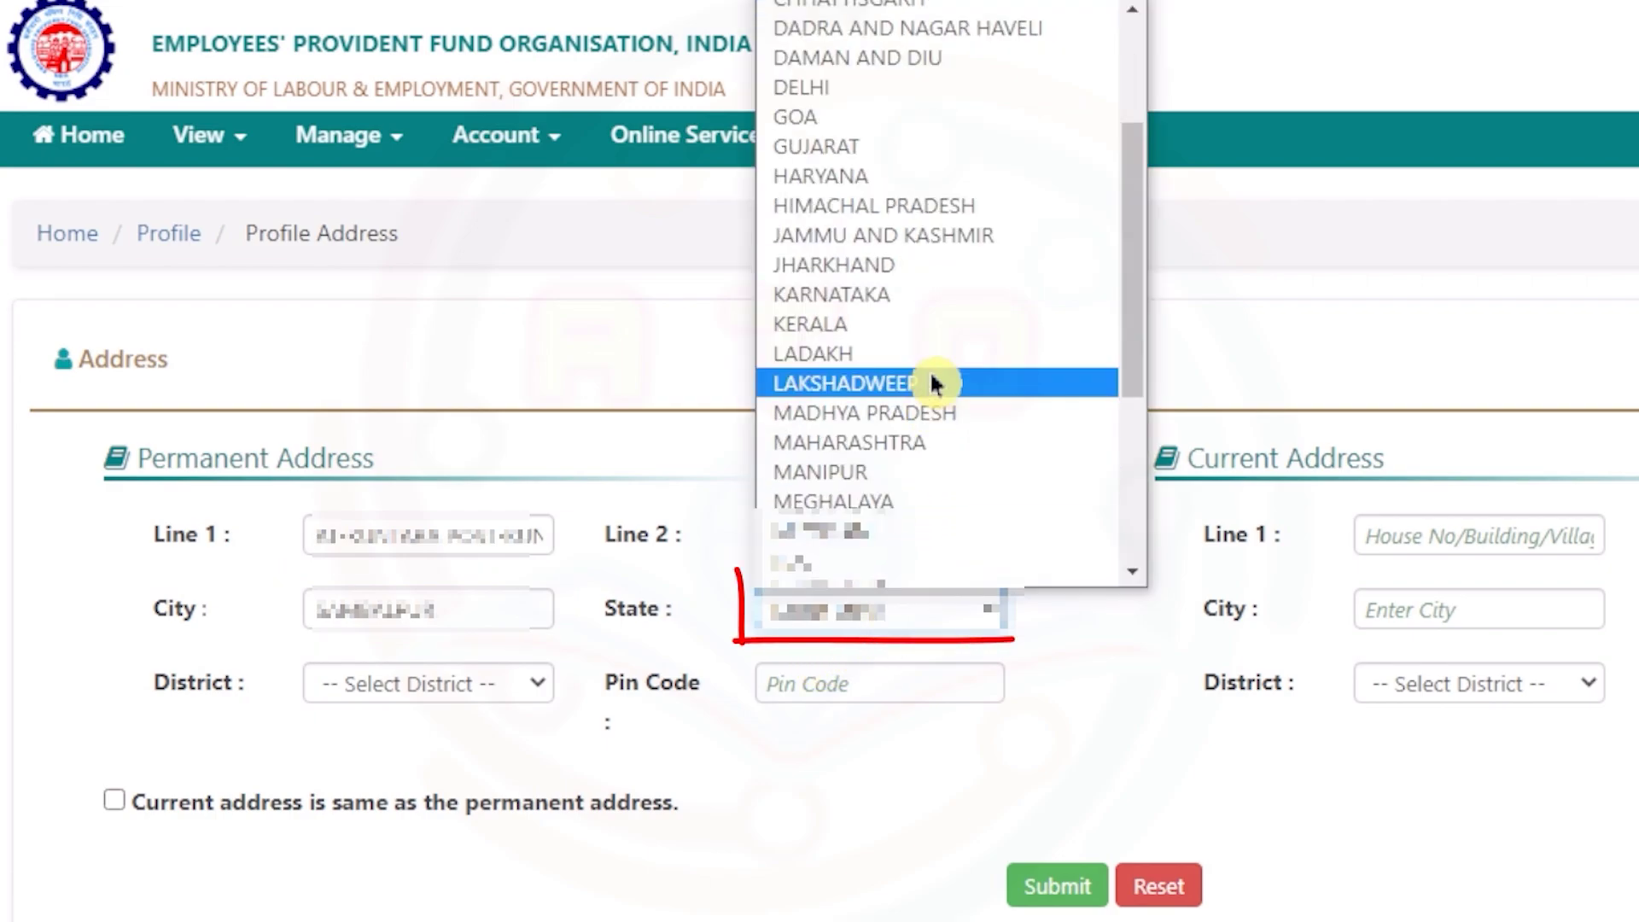
scroll(947, 376, down, 4)
click(990, 282)
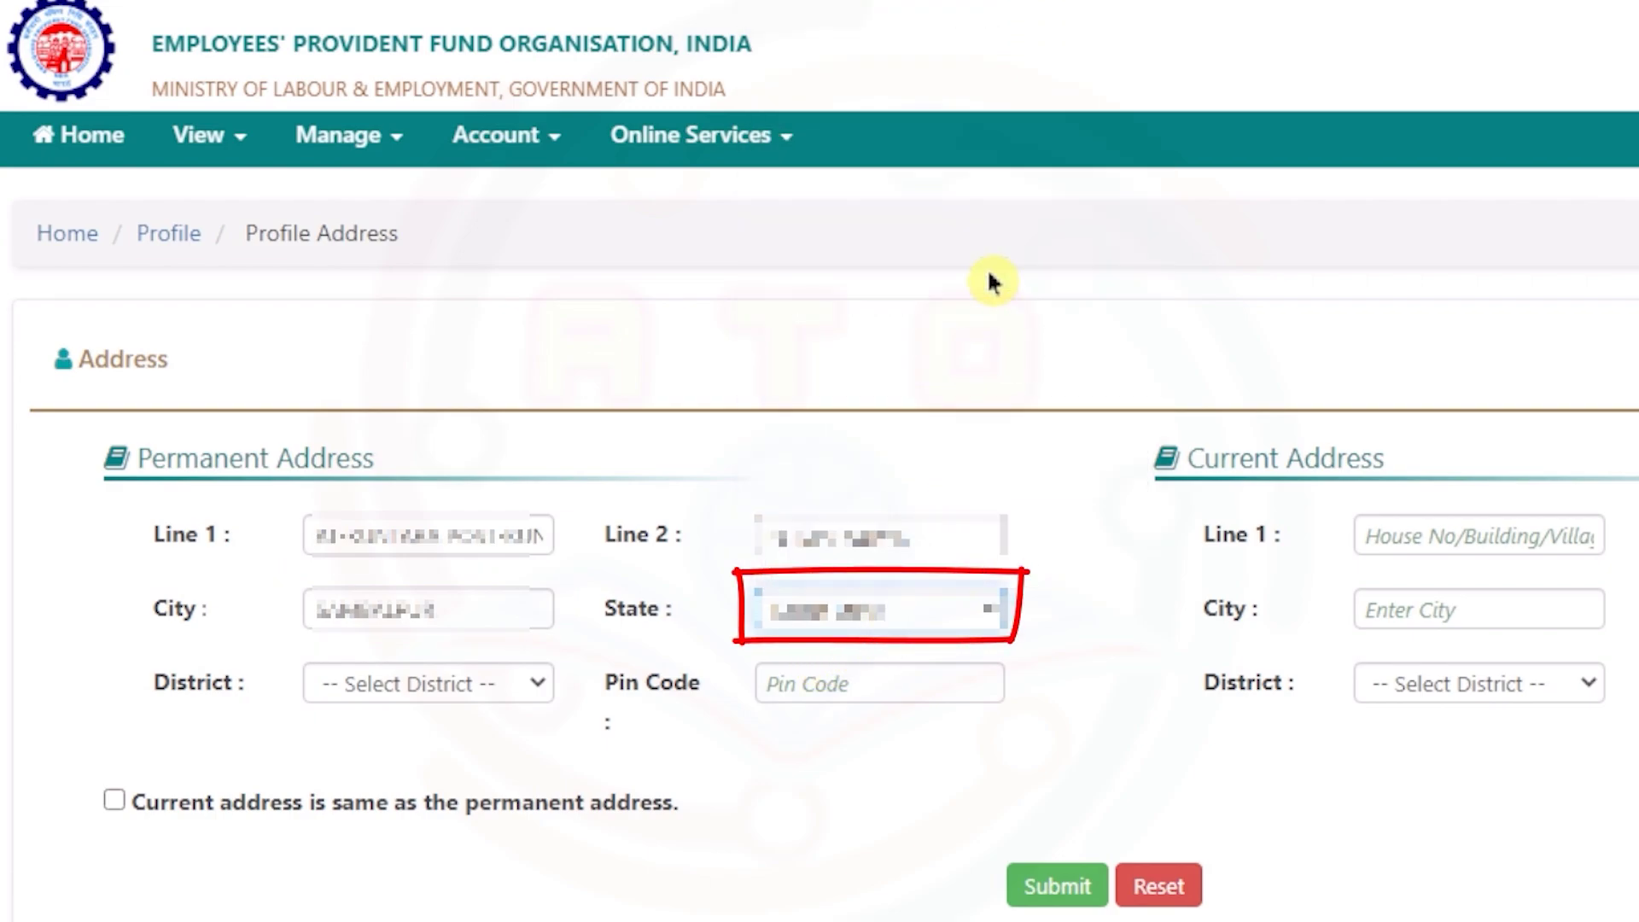
click(503, 687)
click(506, 704)
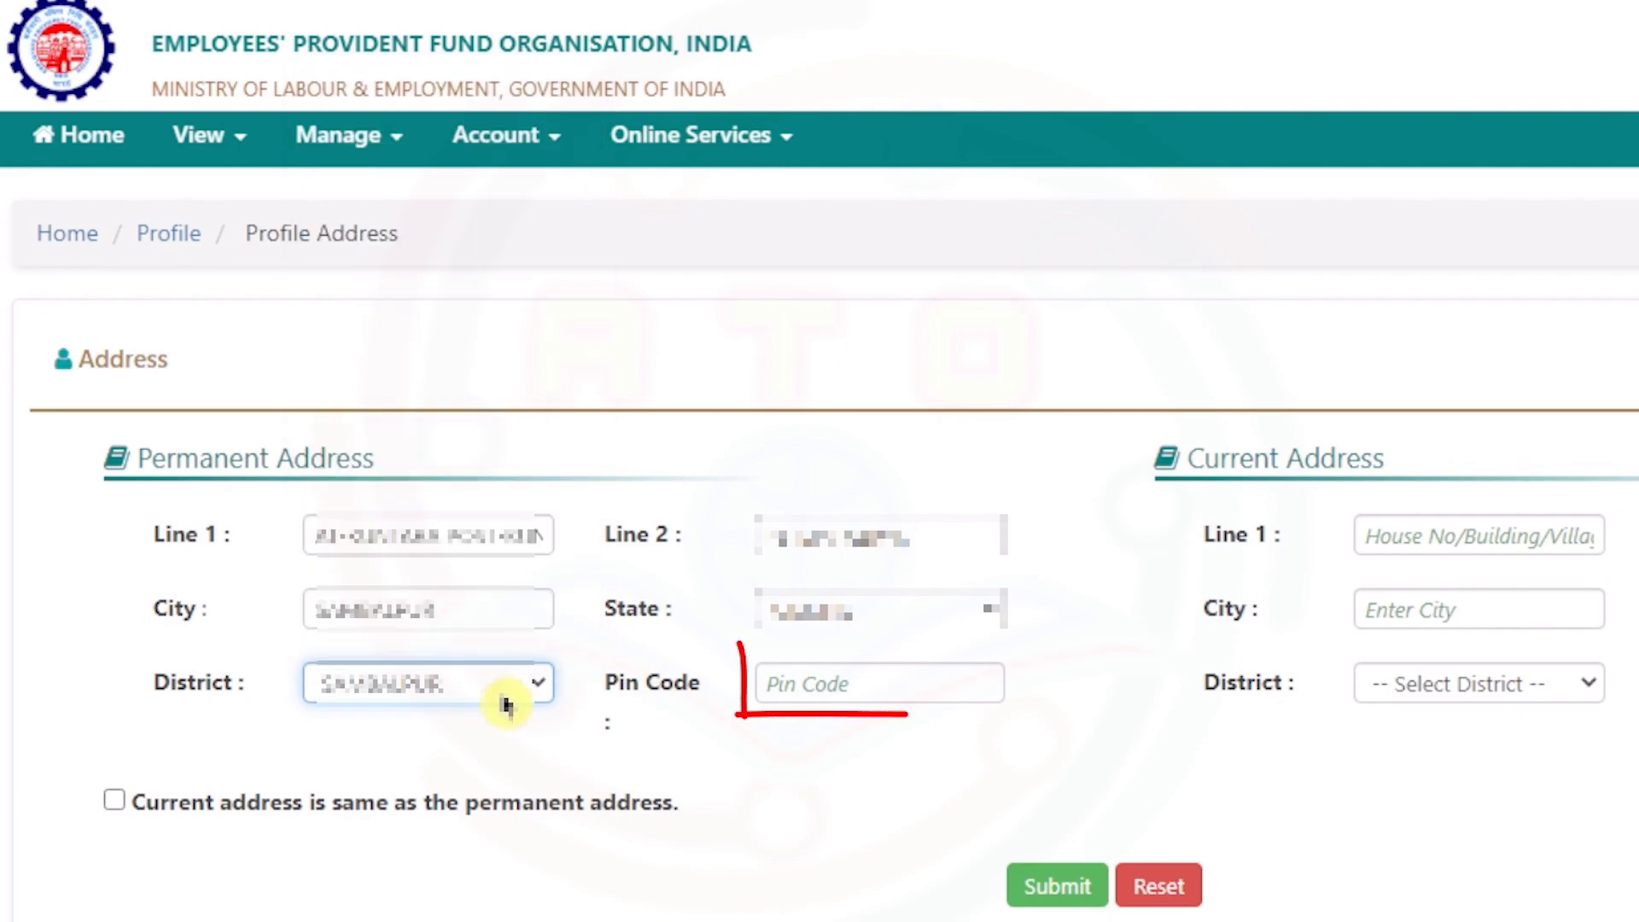
click(880, 685)
text(768001)
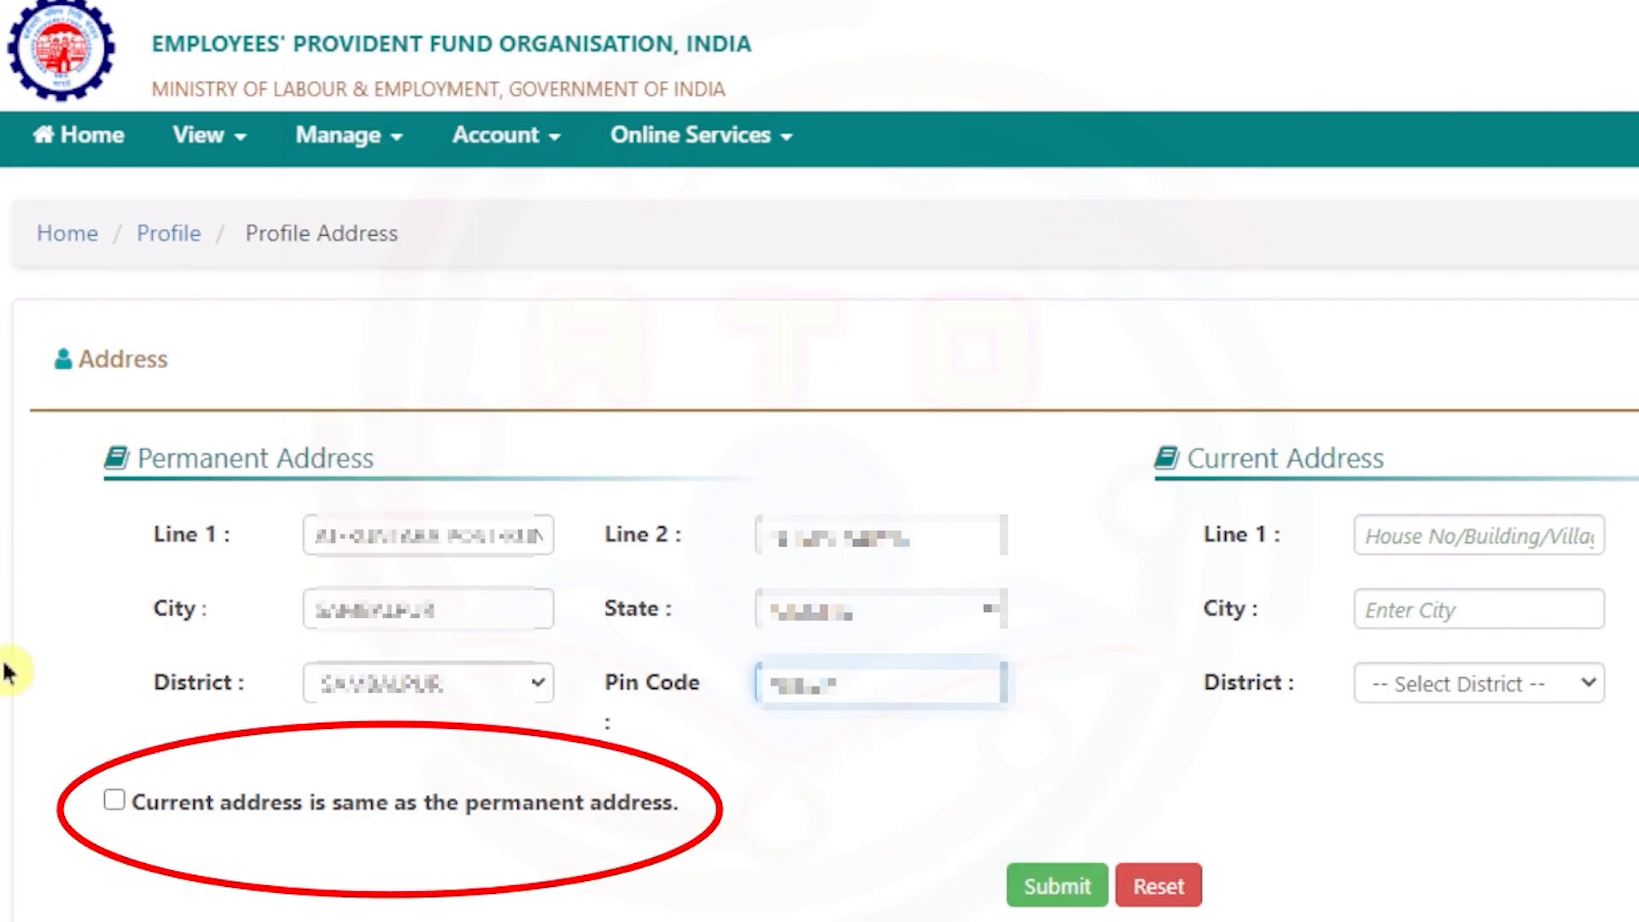
click(116, 806)
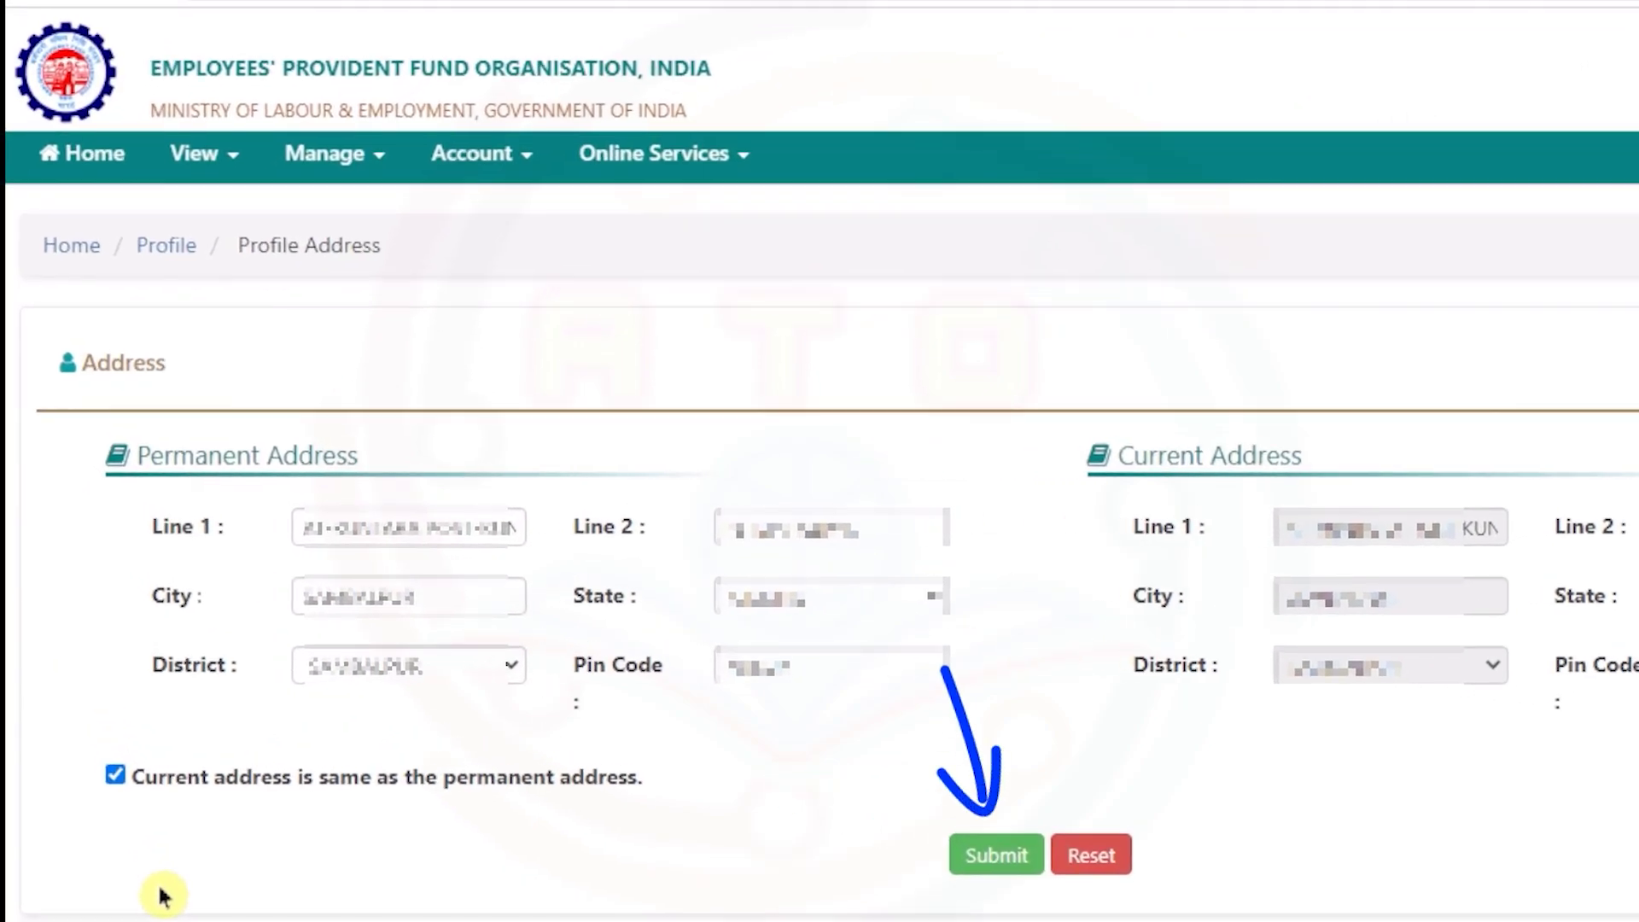
click(995, 871)
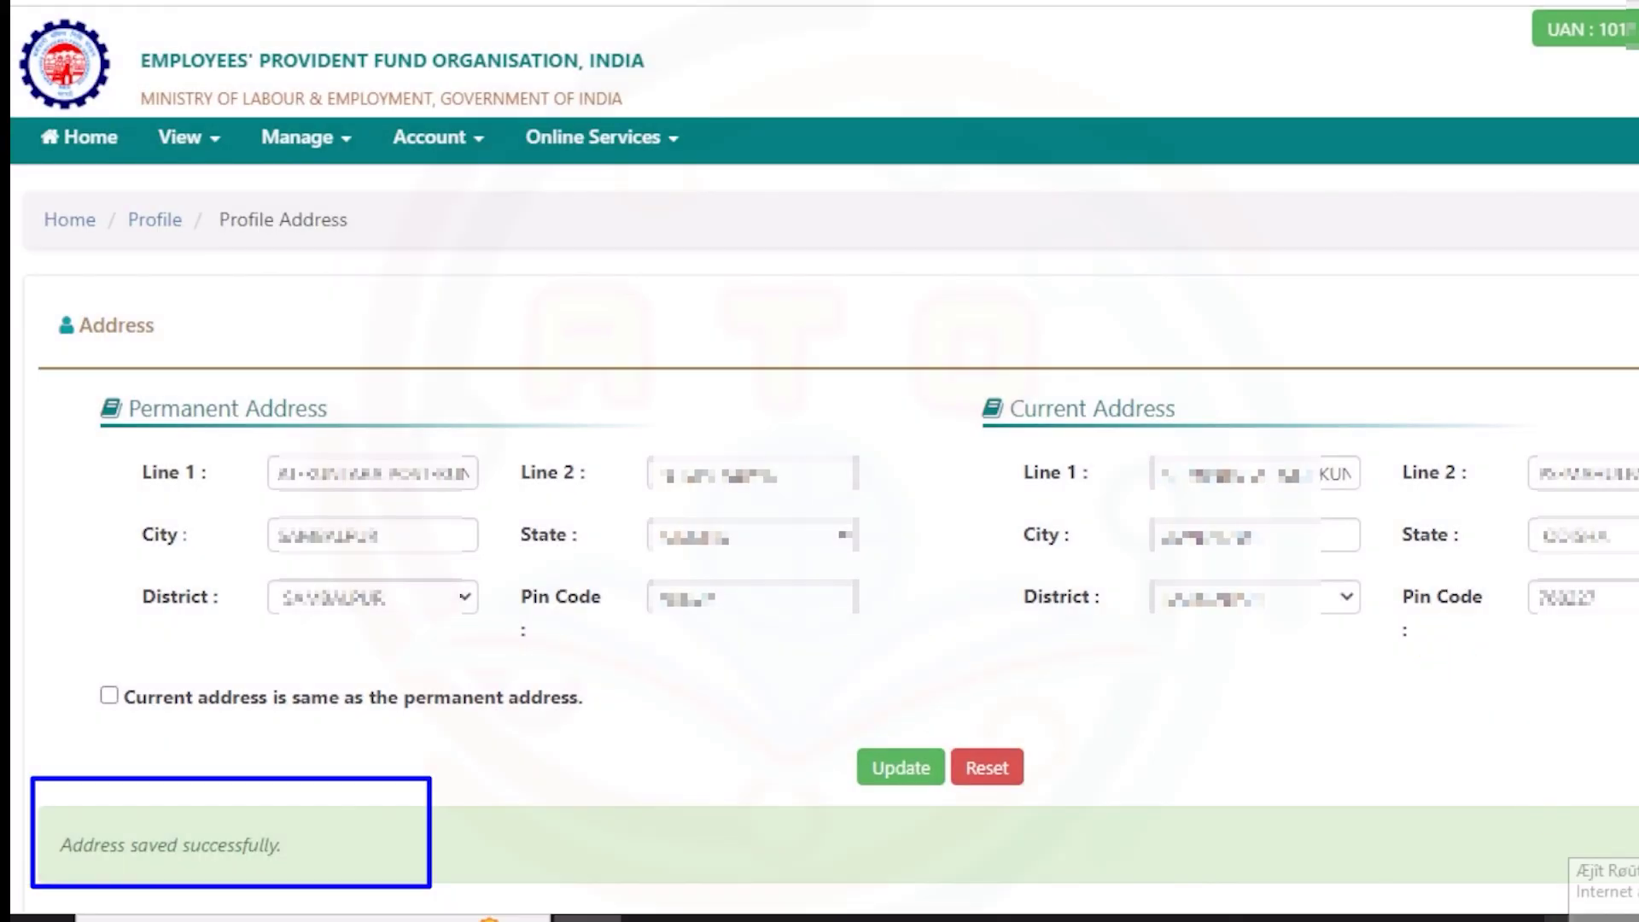
- Open the member profile and check the Qualification row showing NOT PROVIDED
click(183, 143)
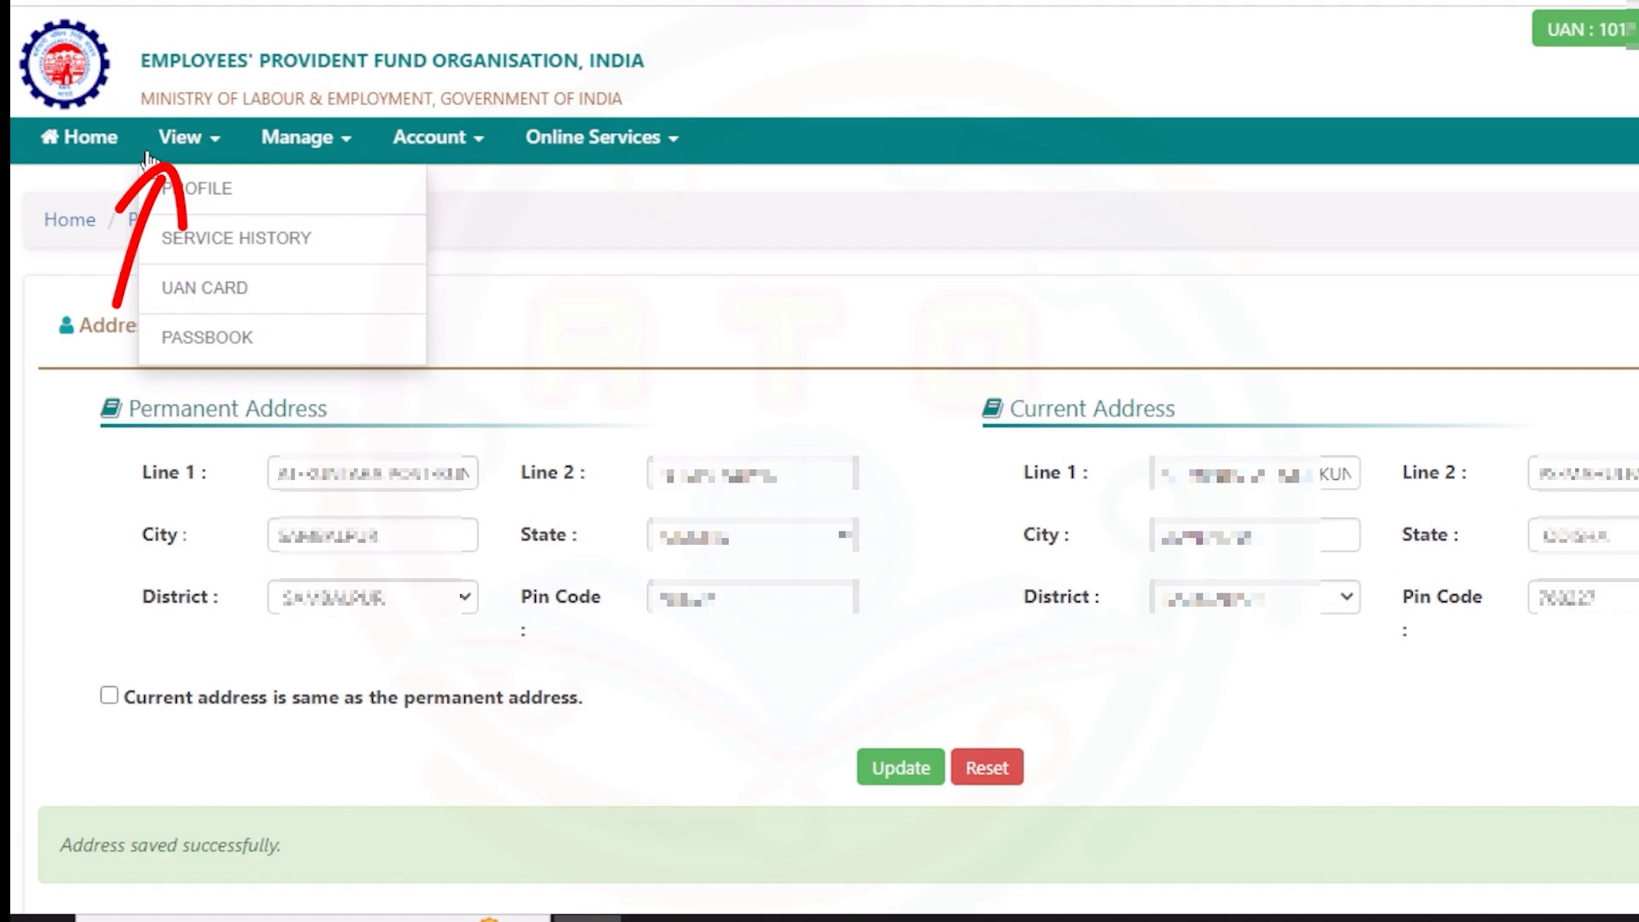
click(208, 201)
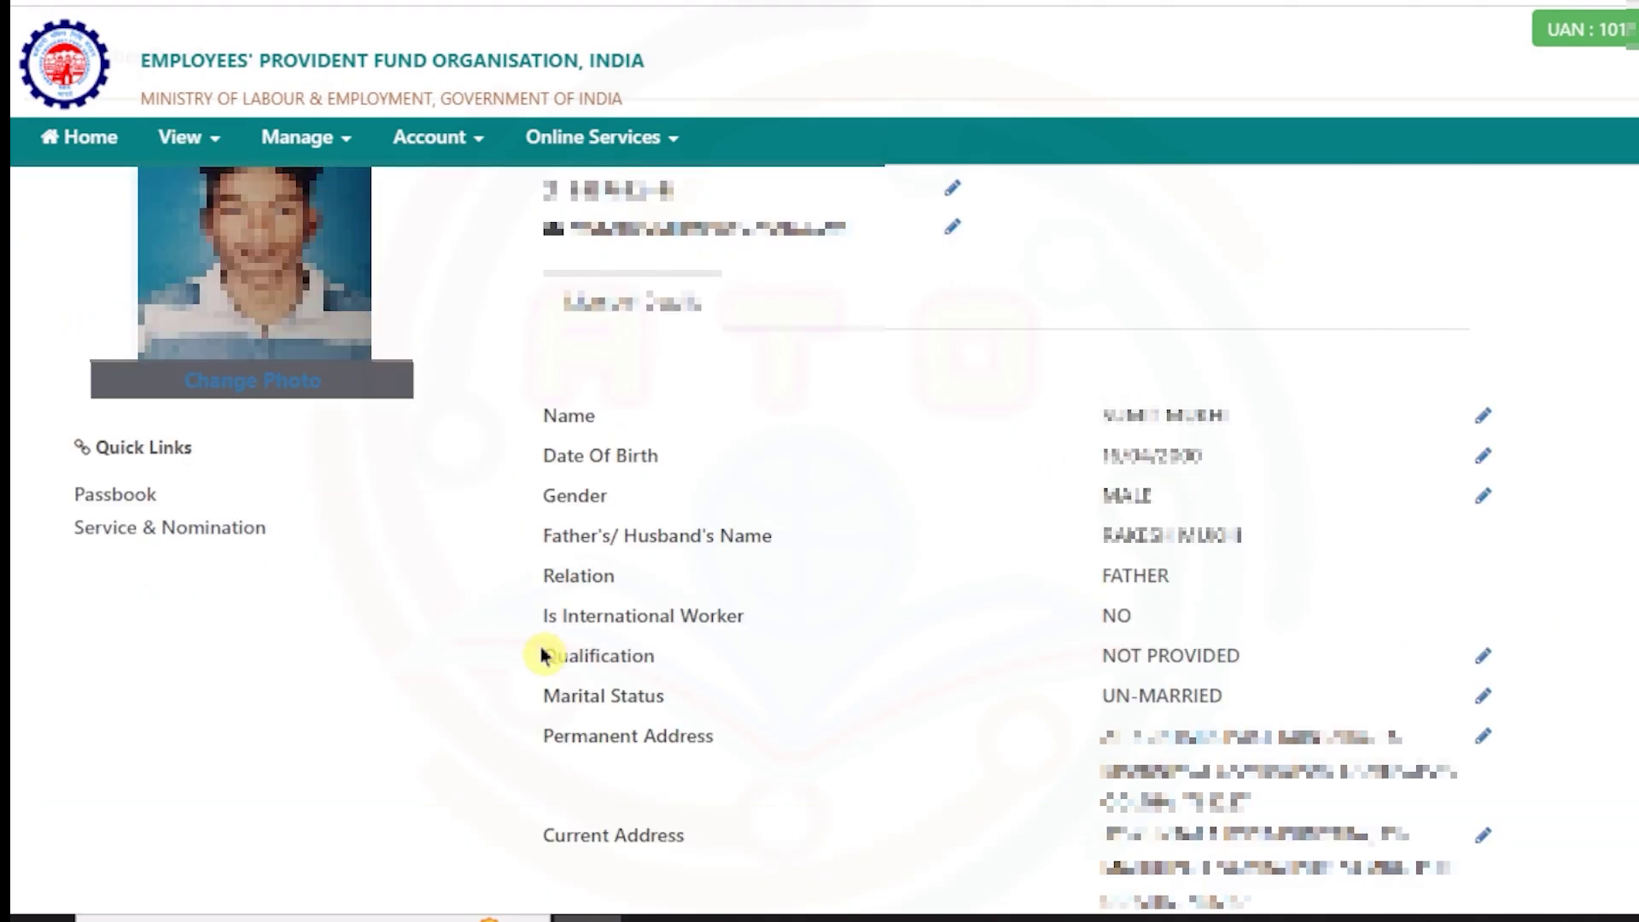
drag(542, 655, 1334, 666)
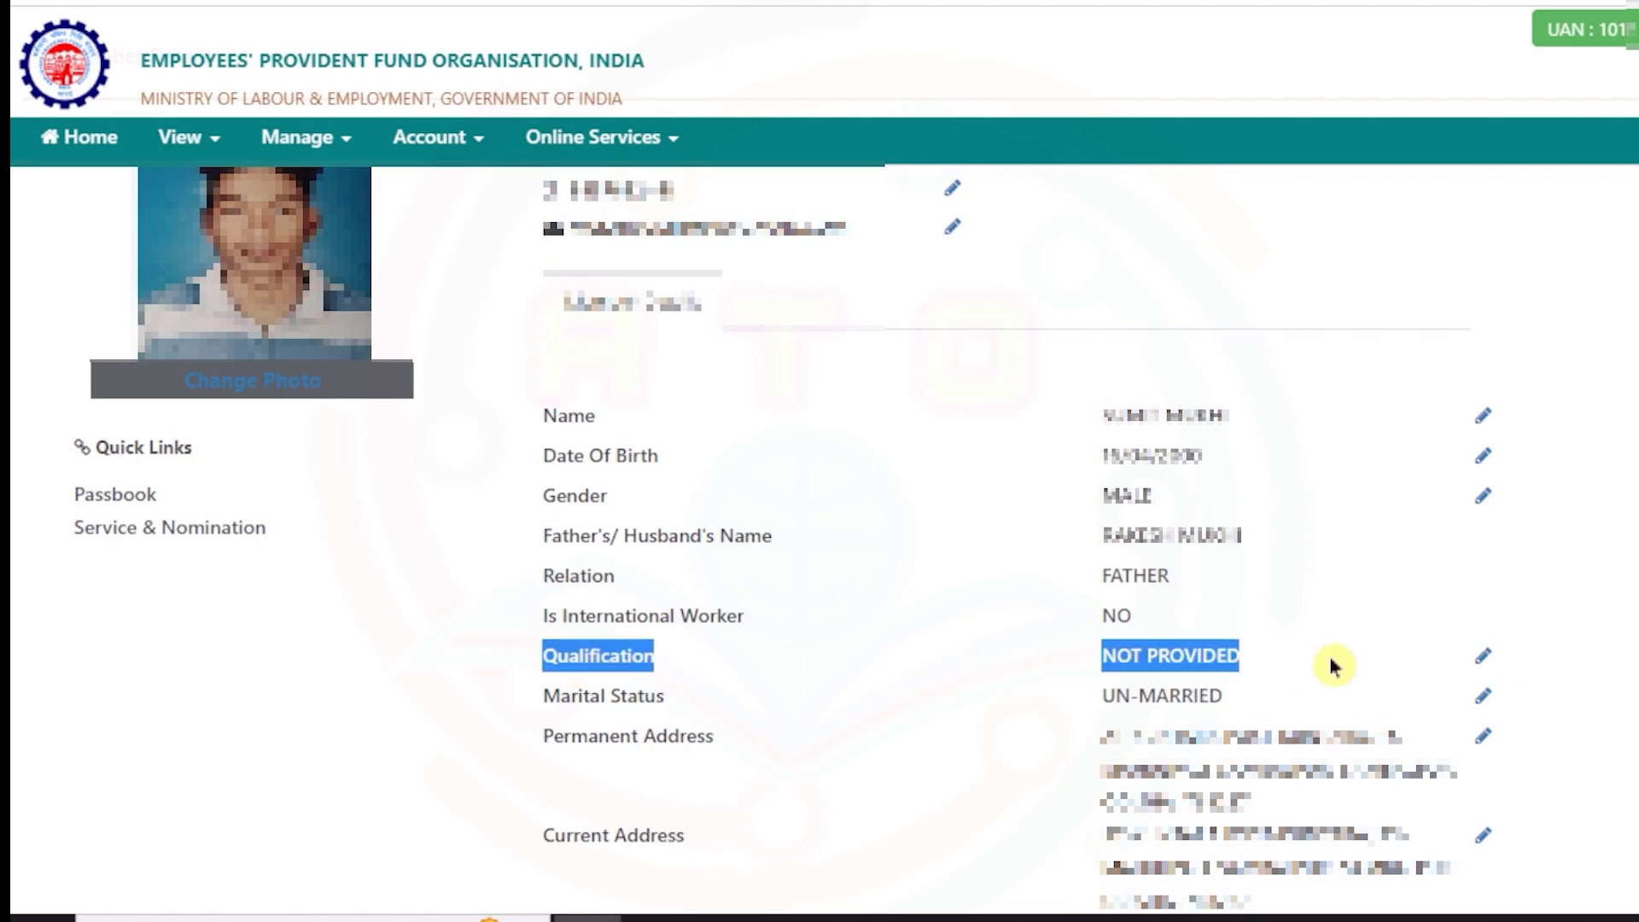
click(1334, 666)
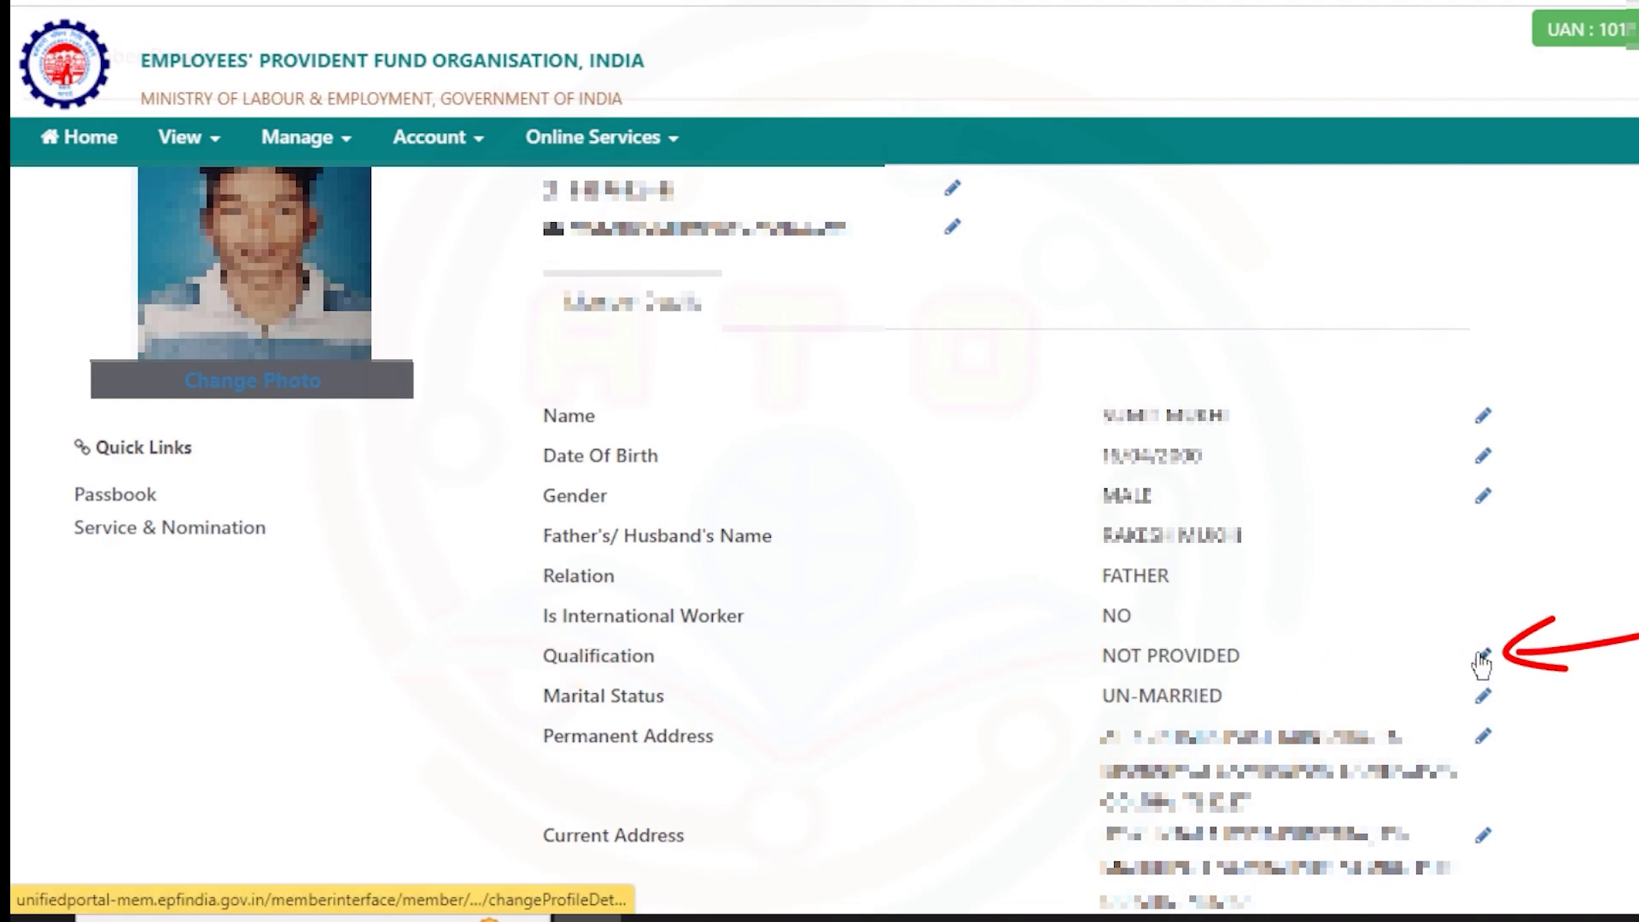
- Change the qualification to MATRIC, authorize it with the received pin, and save
click(1482, 661)
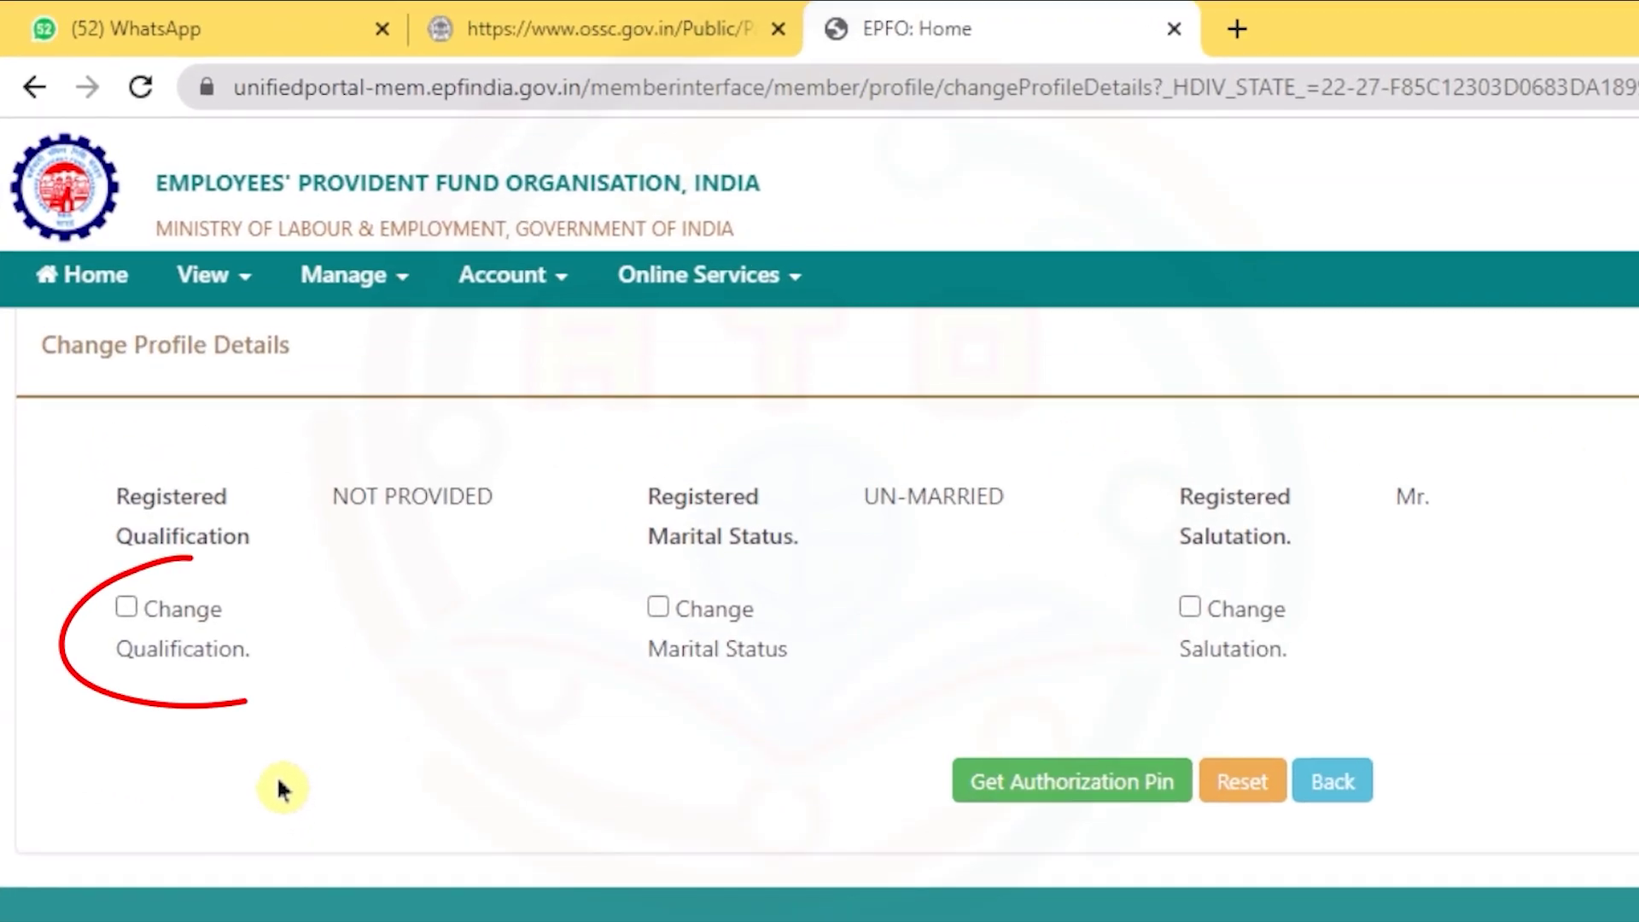
click(125, 606)
click(401, 721)
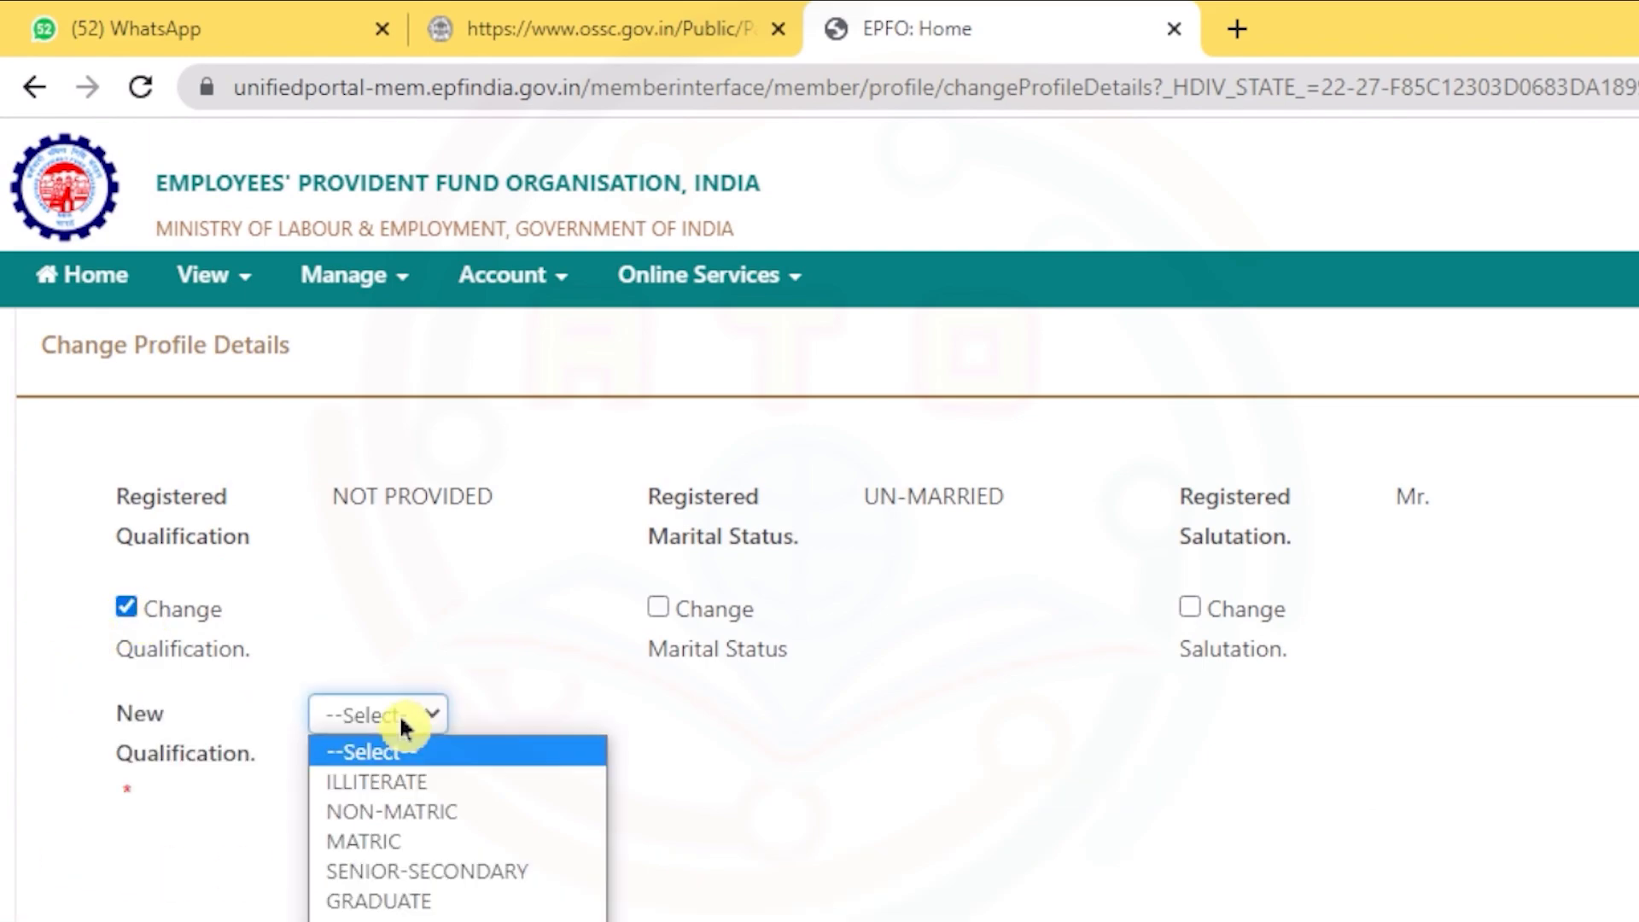
click(478, 840)
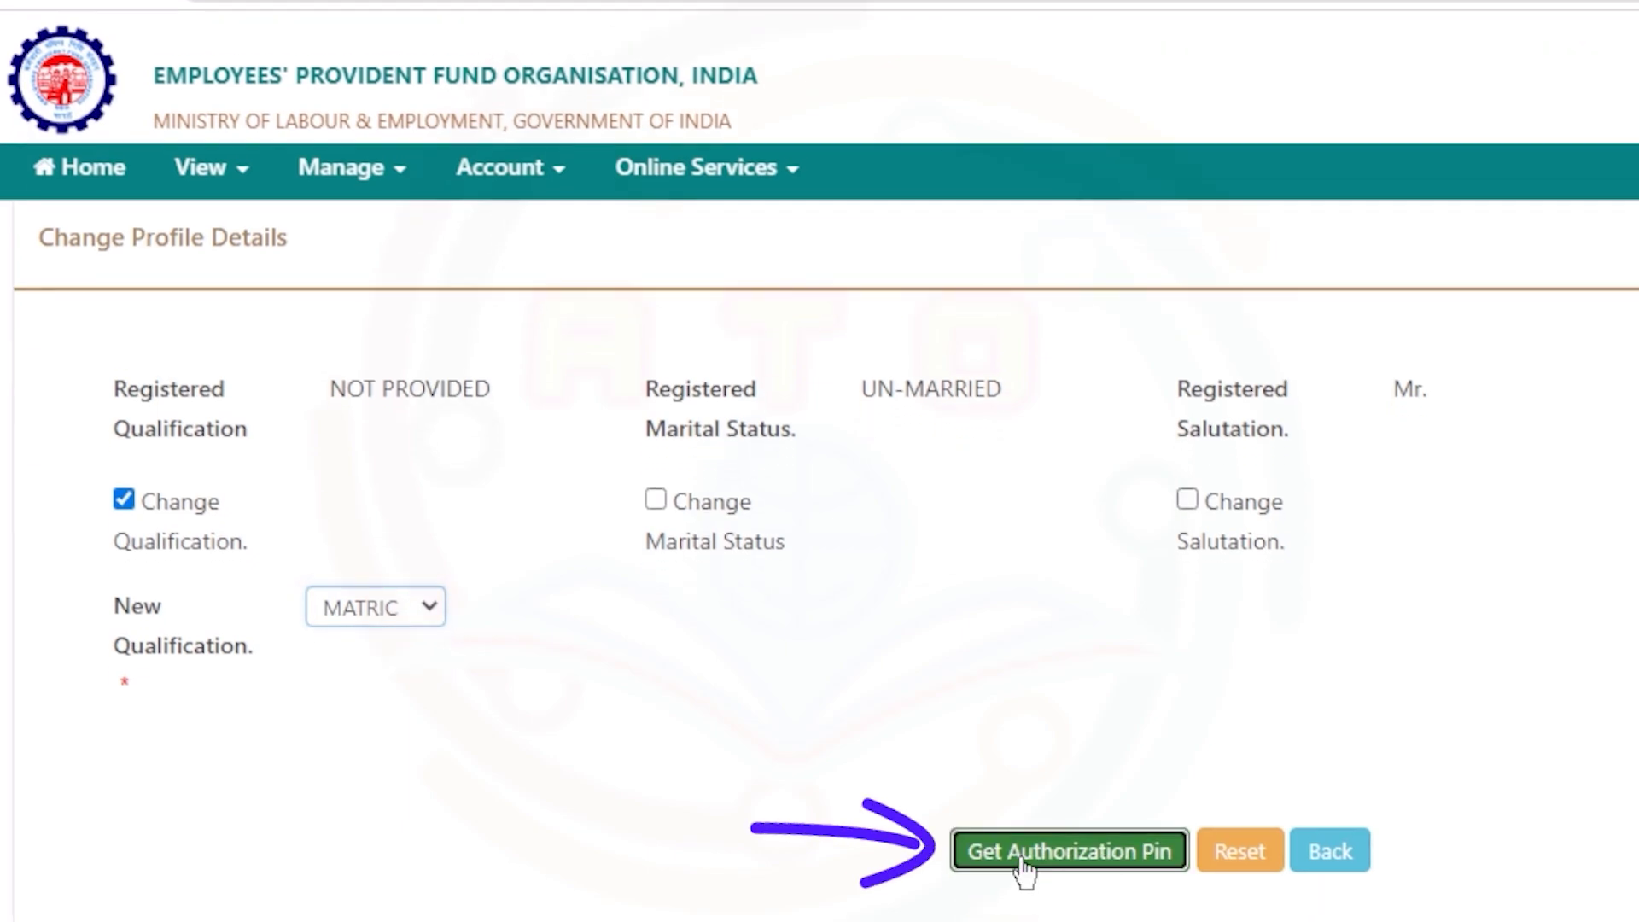
click(1022, 871)
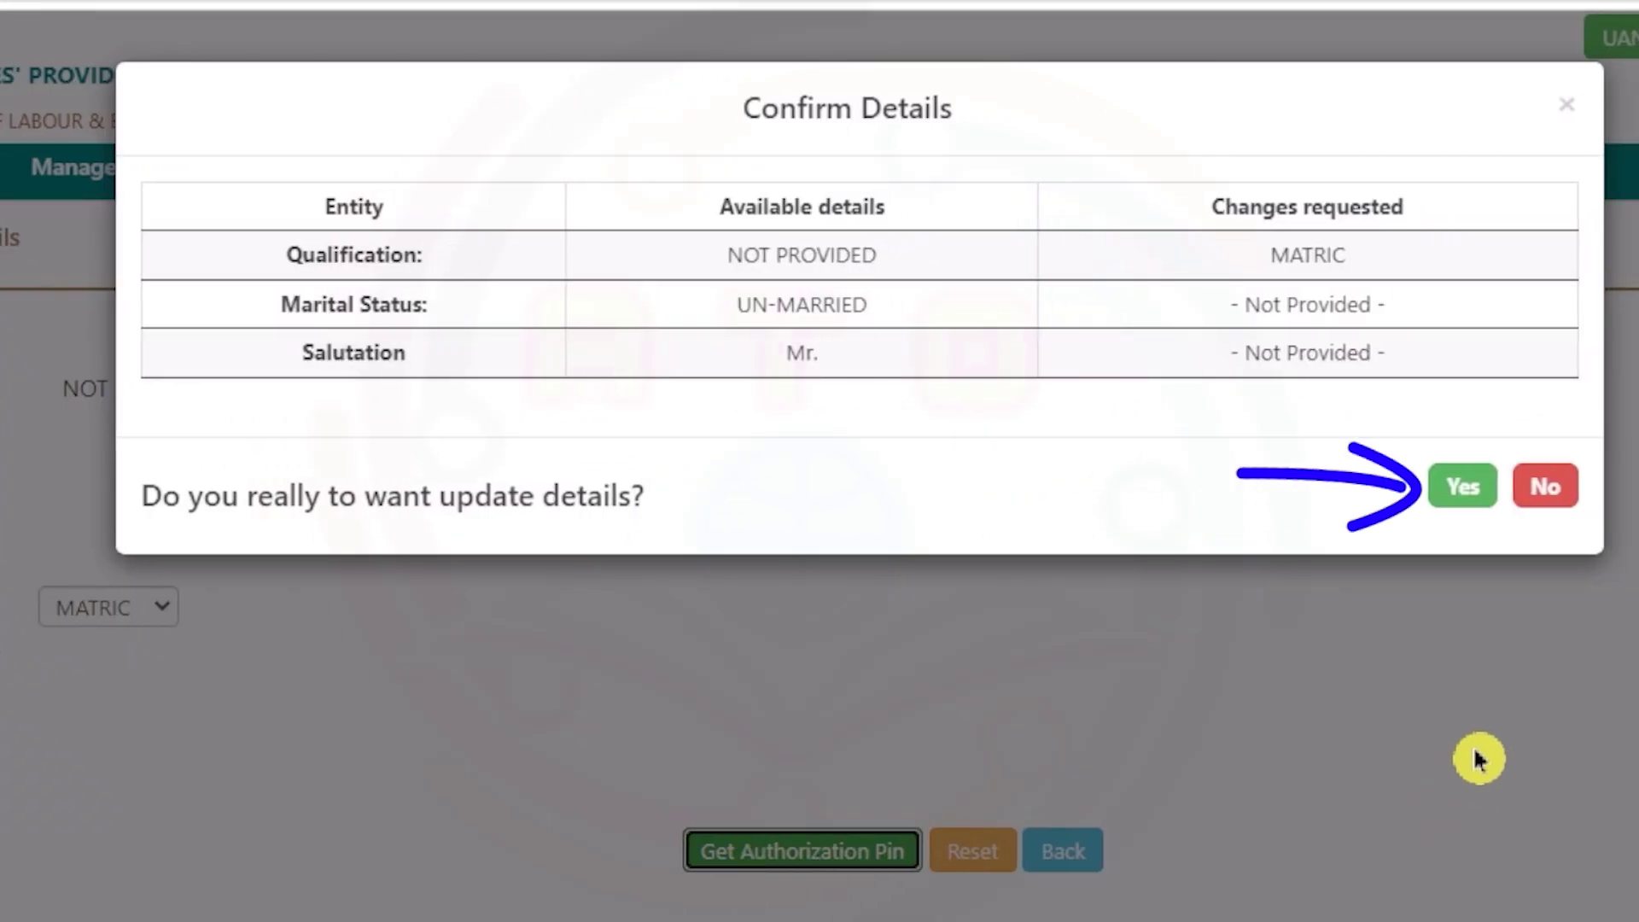
click(1470, 499)
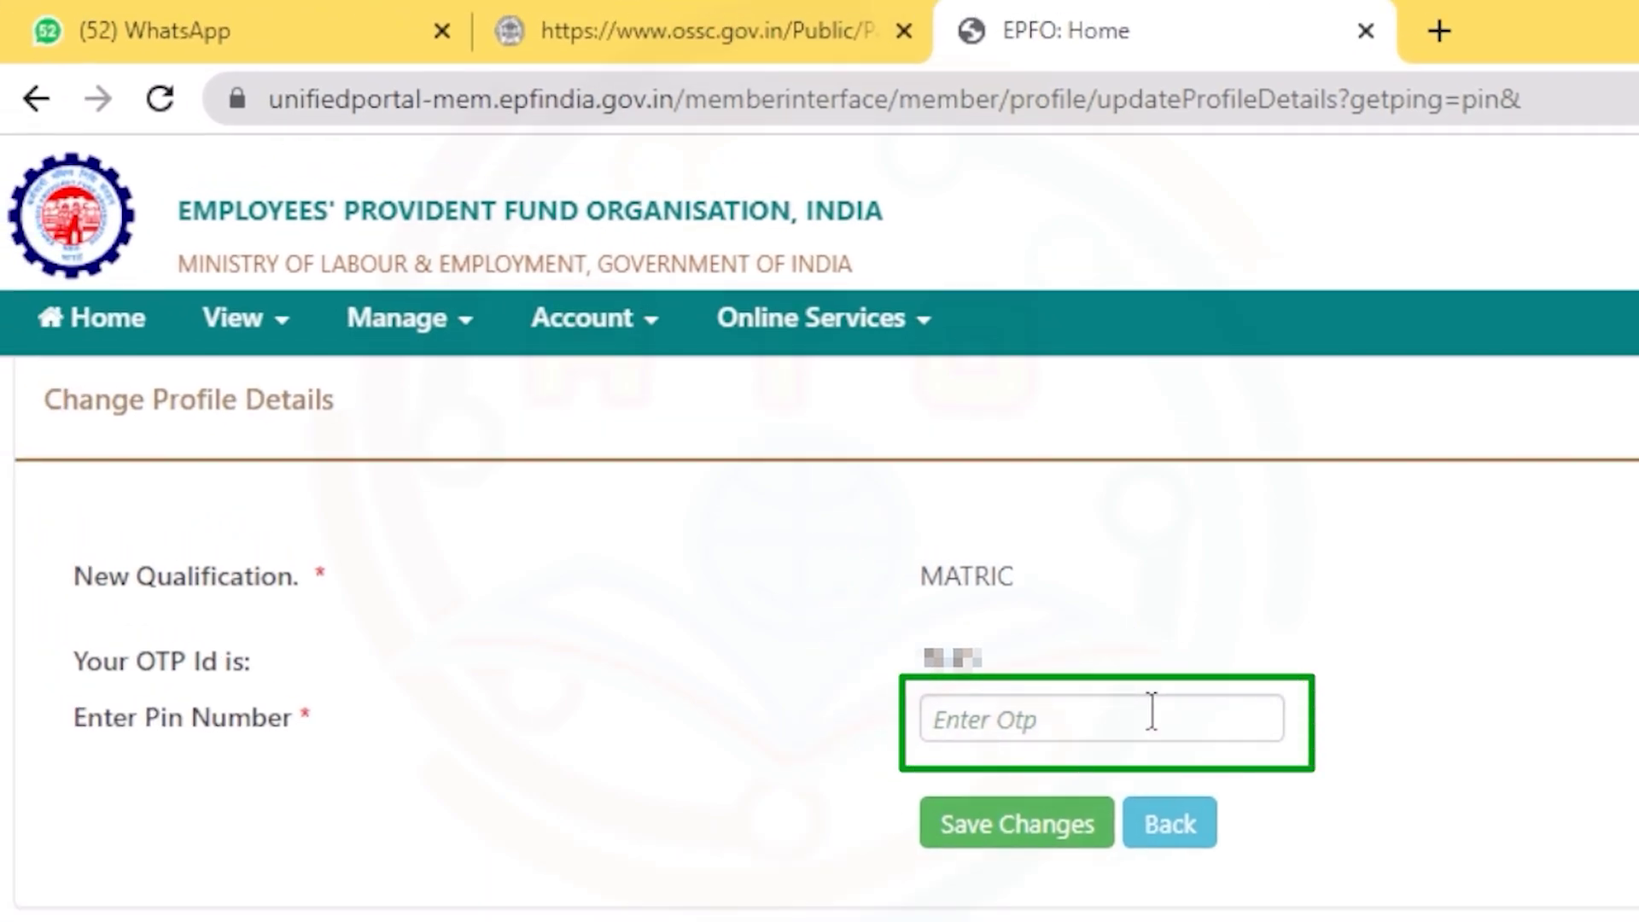
click(1151, 715)
text(1234)
click(973, 841)
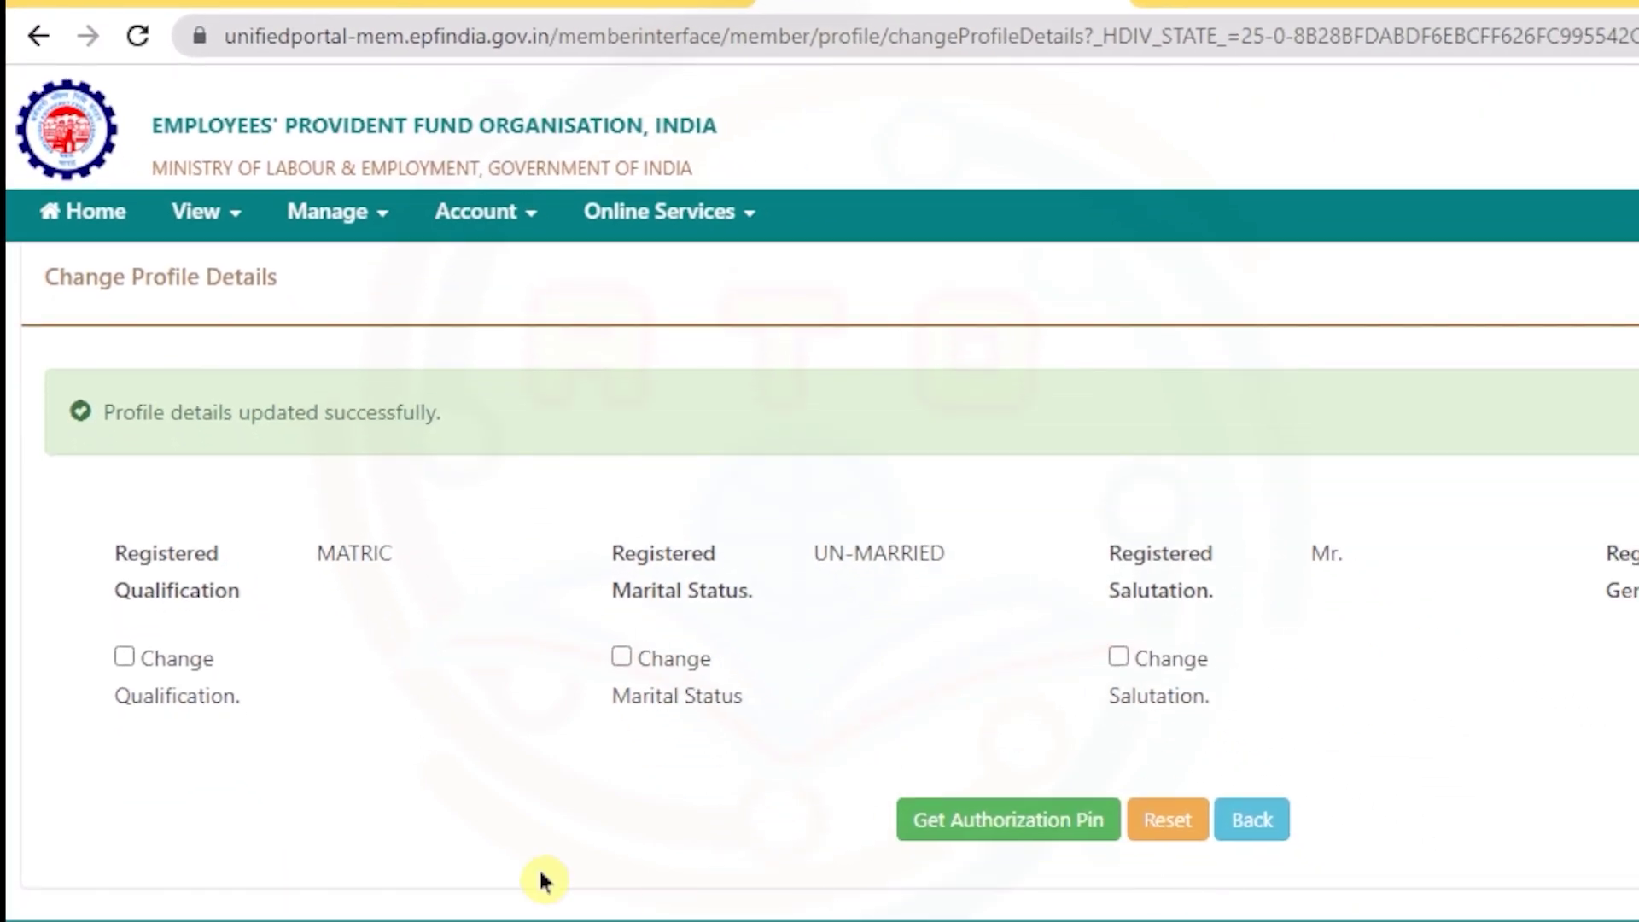
- Return Home, launch Manage > E-Nomination, and proceed past the profile summary
click(198, 212)
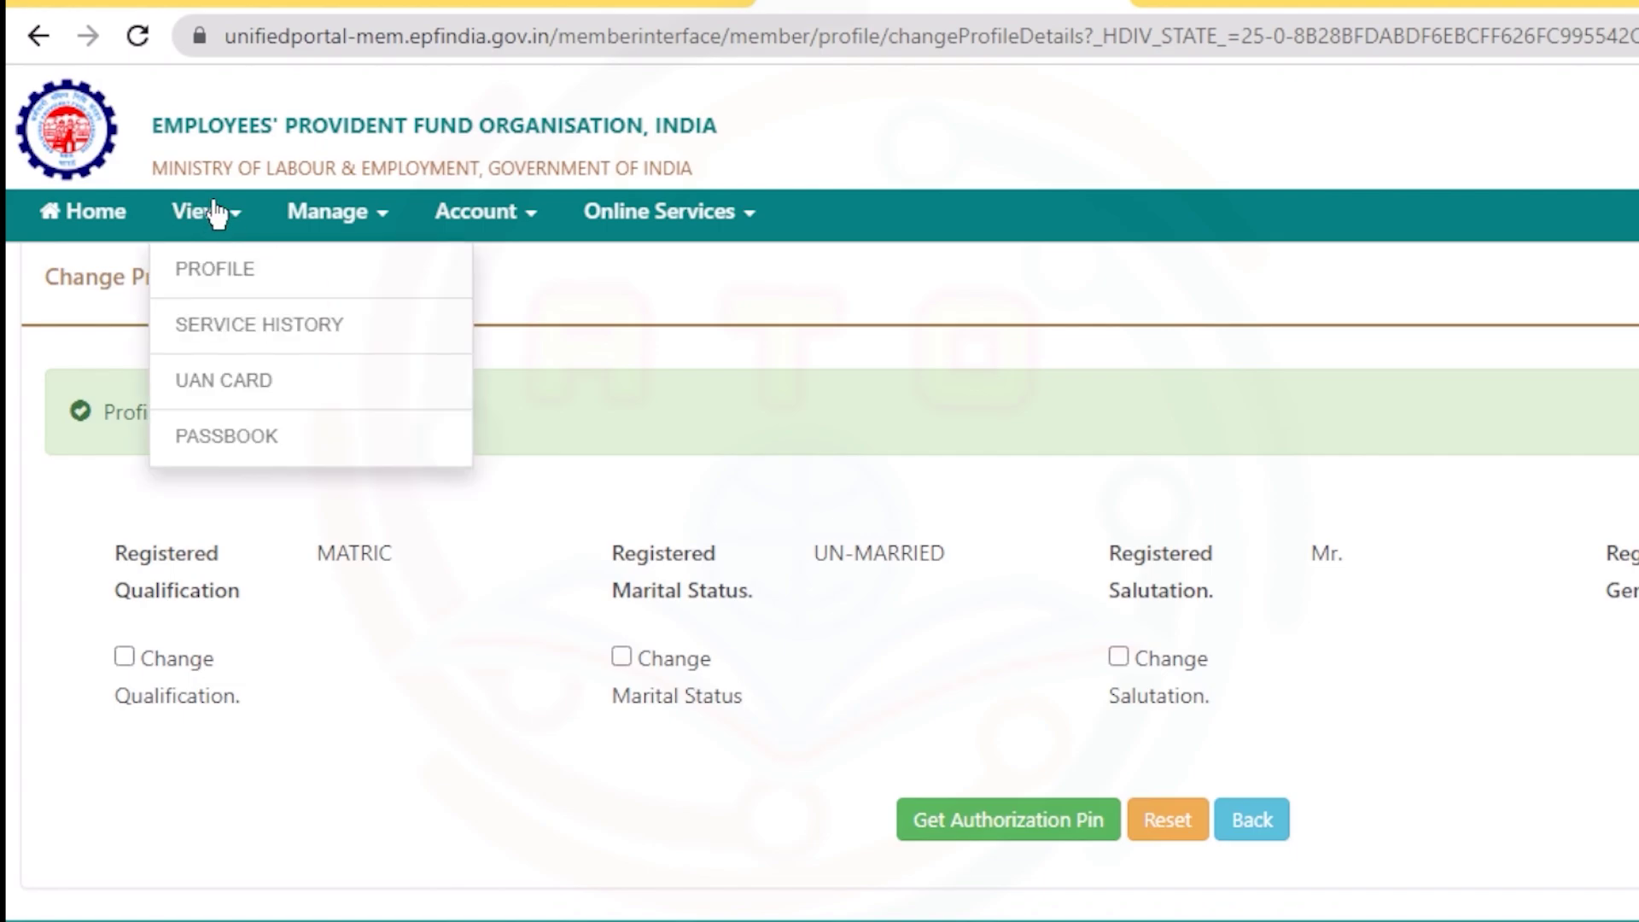
click(212, 271)
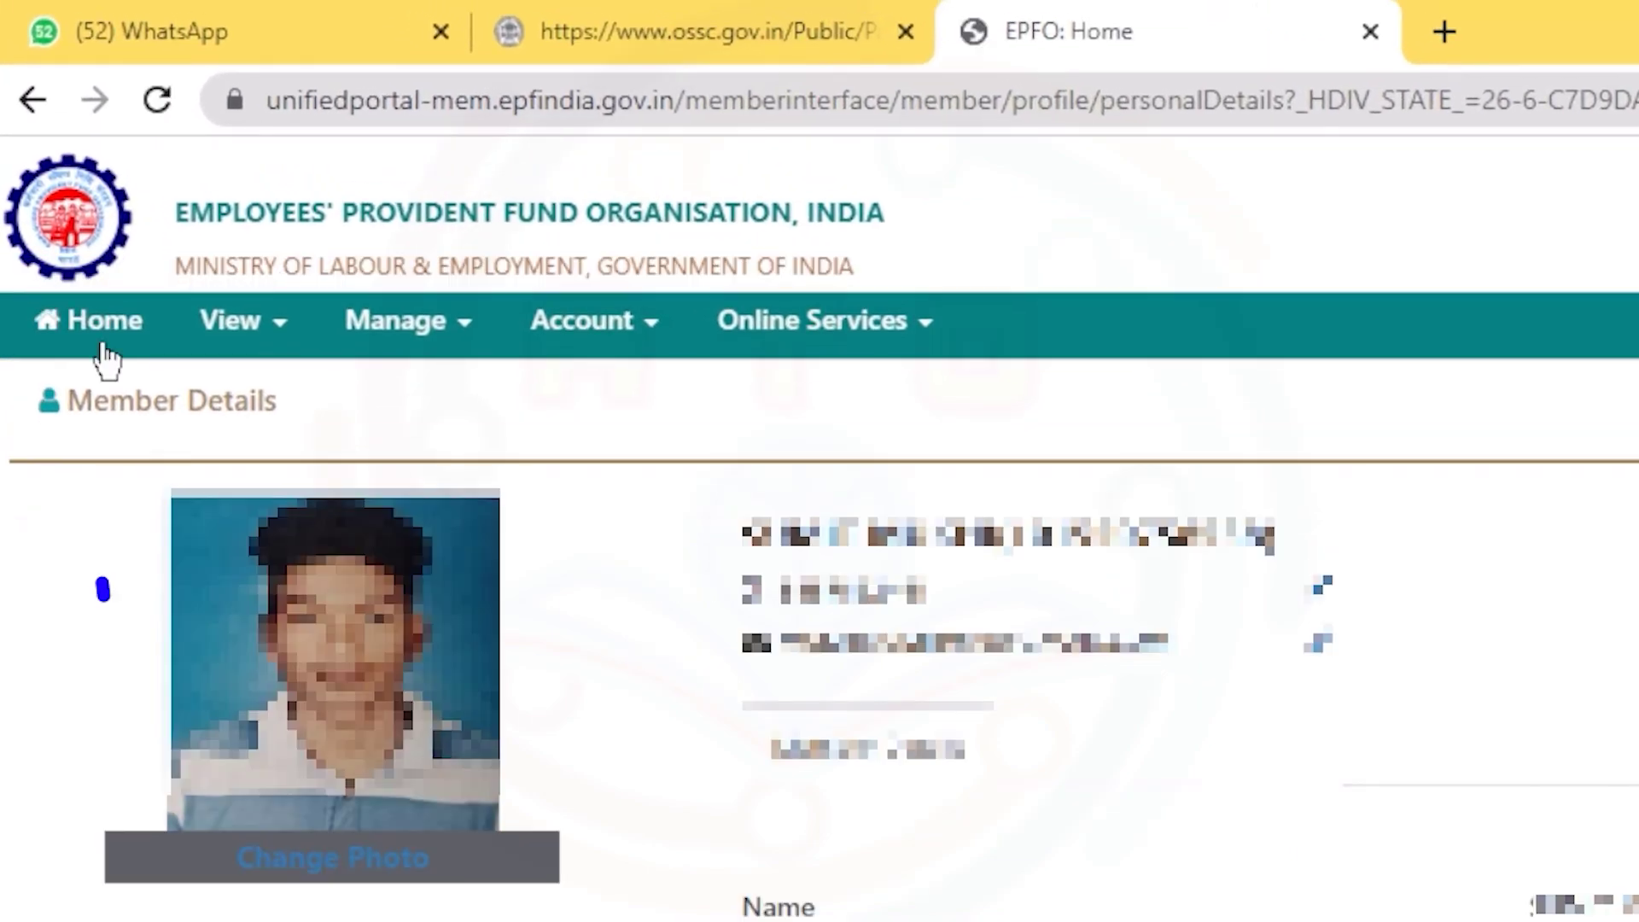
click(101, 338)
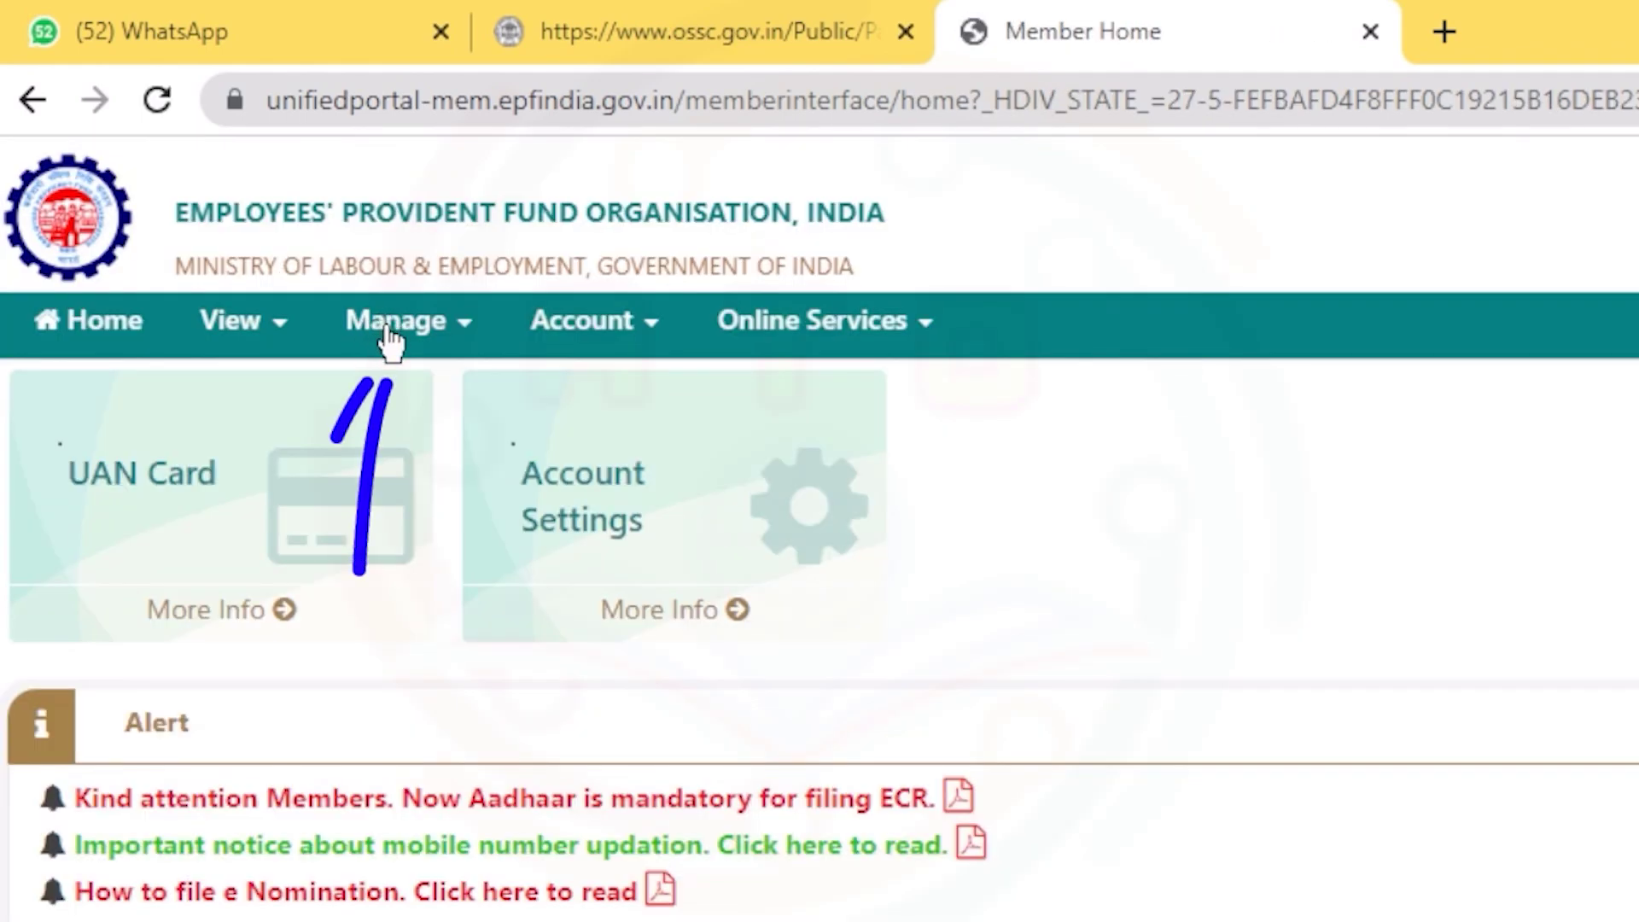
click(415, 326)
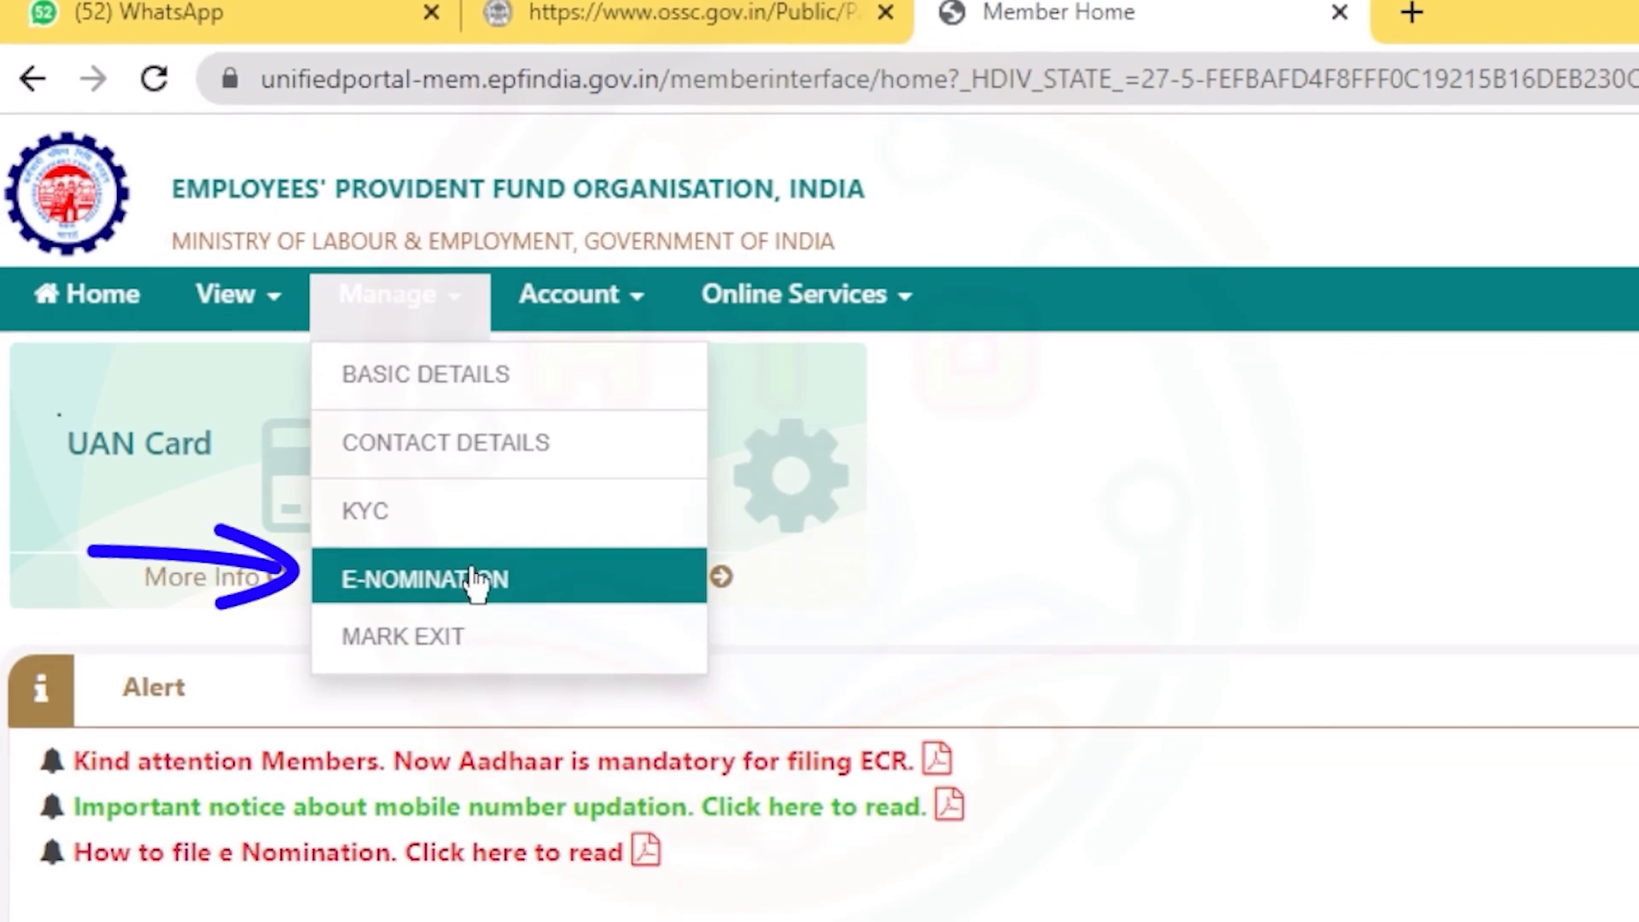
click(485, 613)
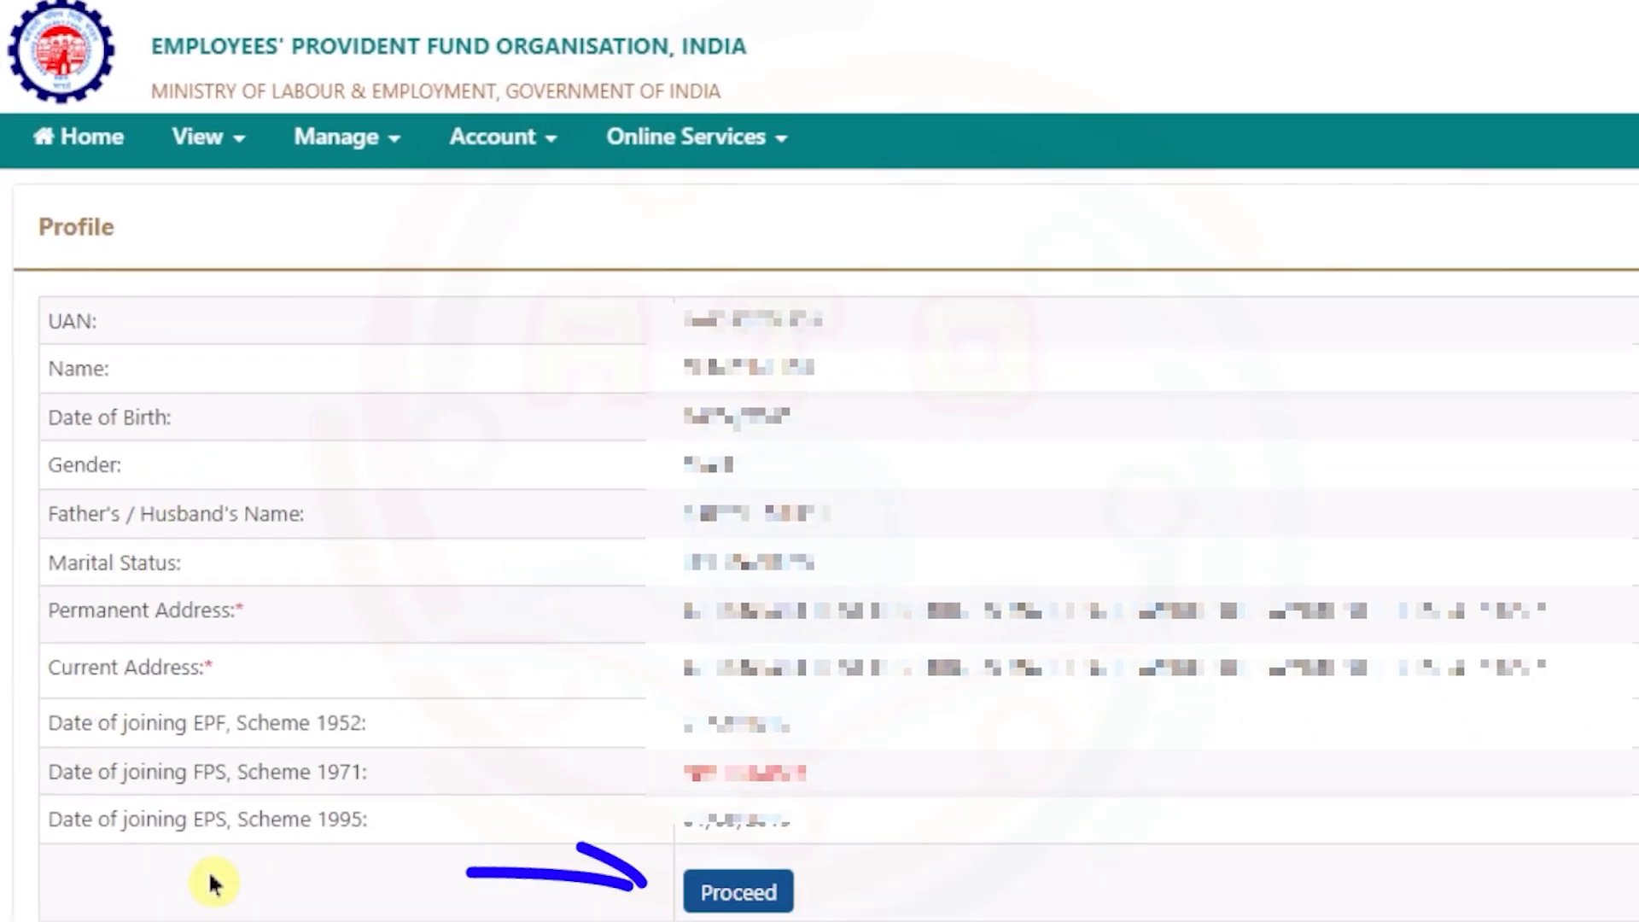
click(735, 904)
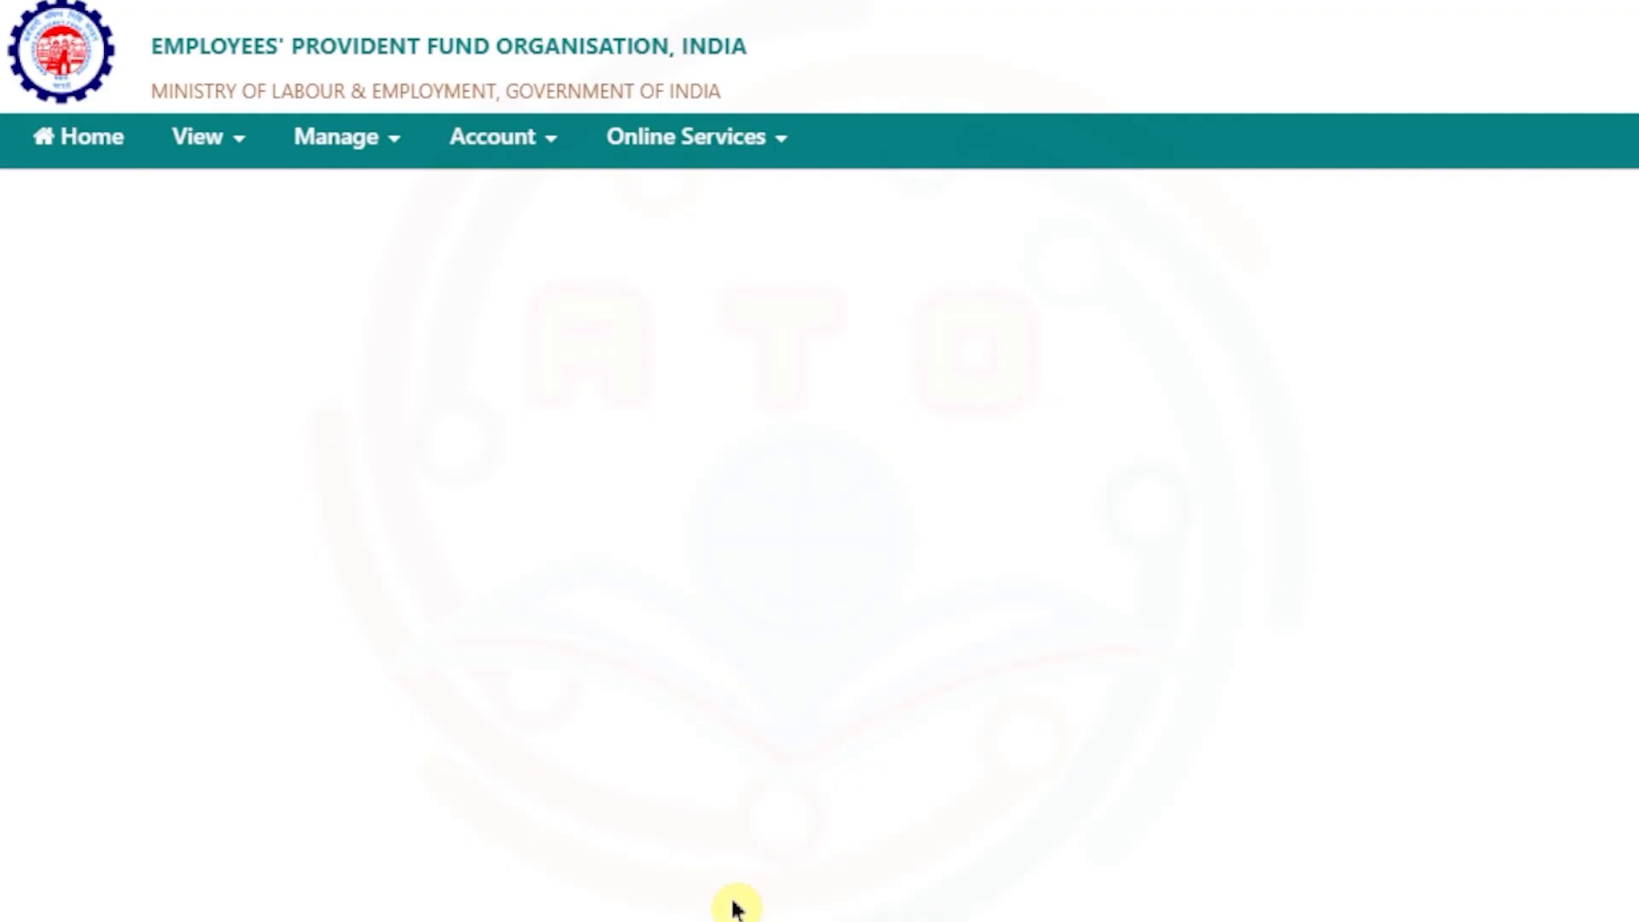
- Declare having family and paste the family member's Aadhaar number, name and 1977 birth date
click(441, 437)
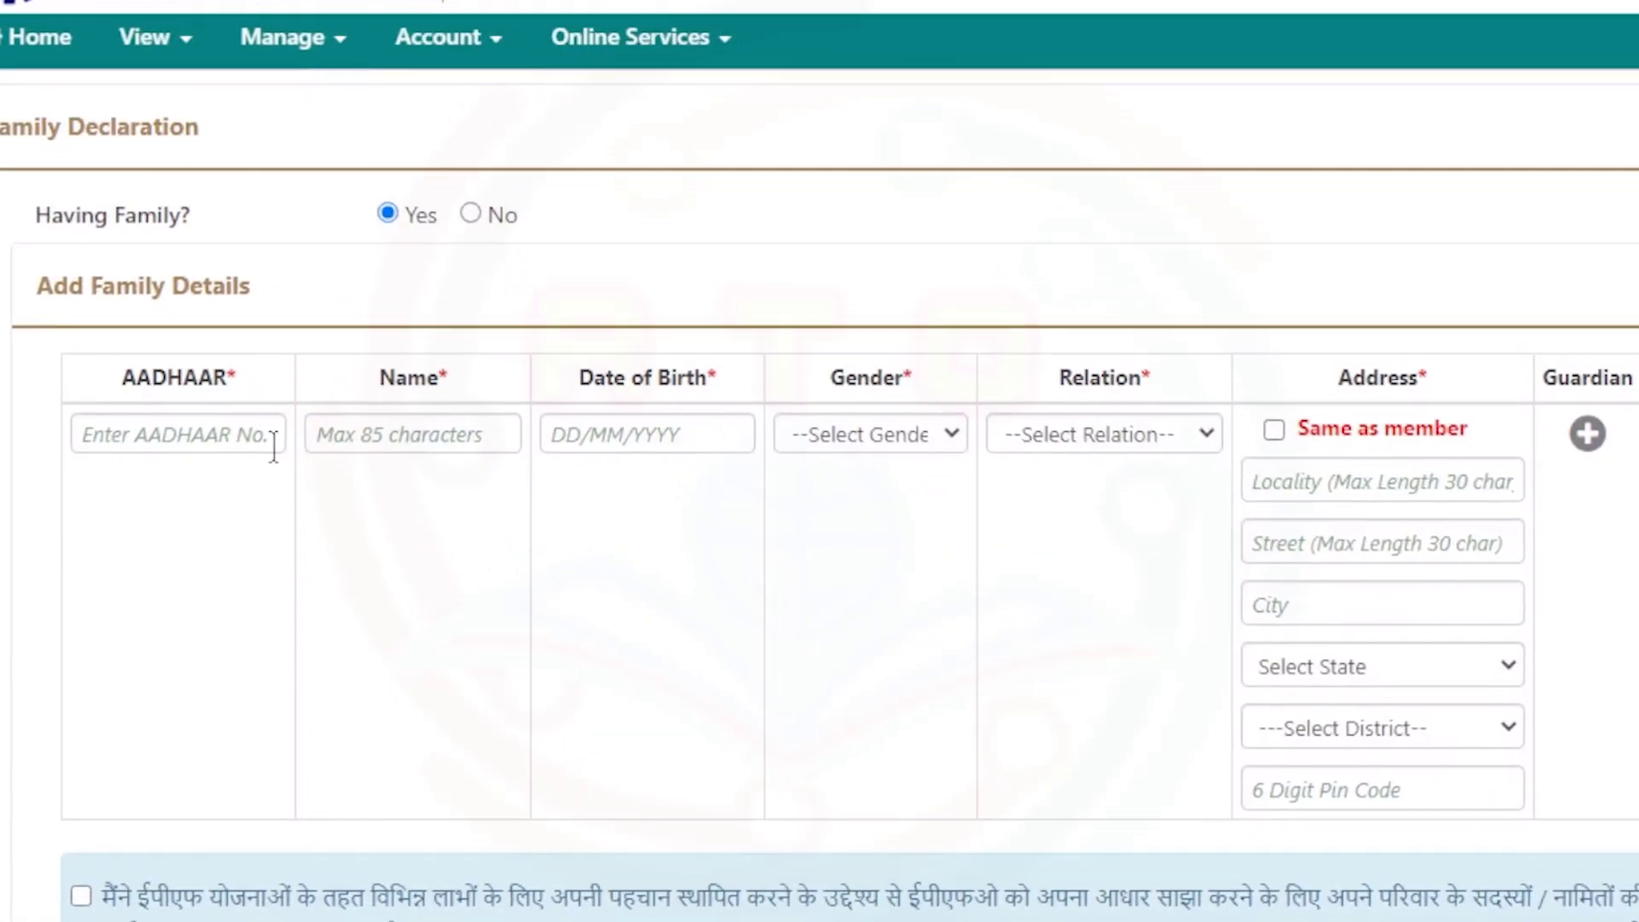
click(324, 545)
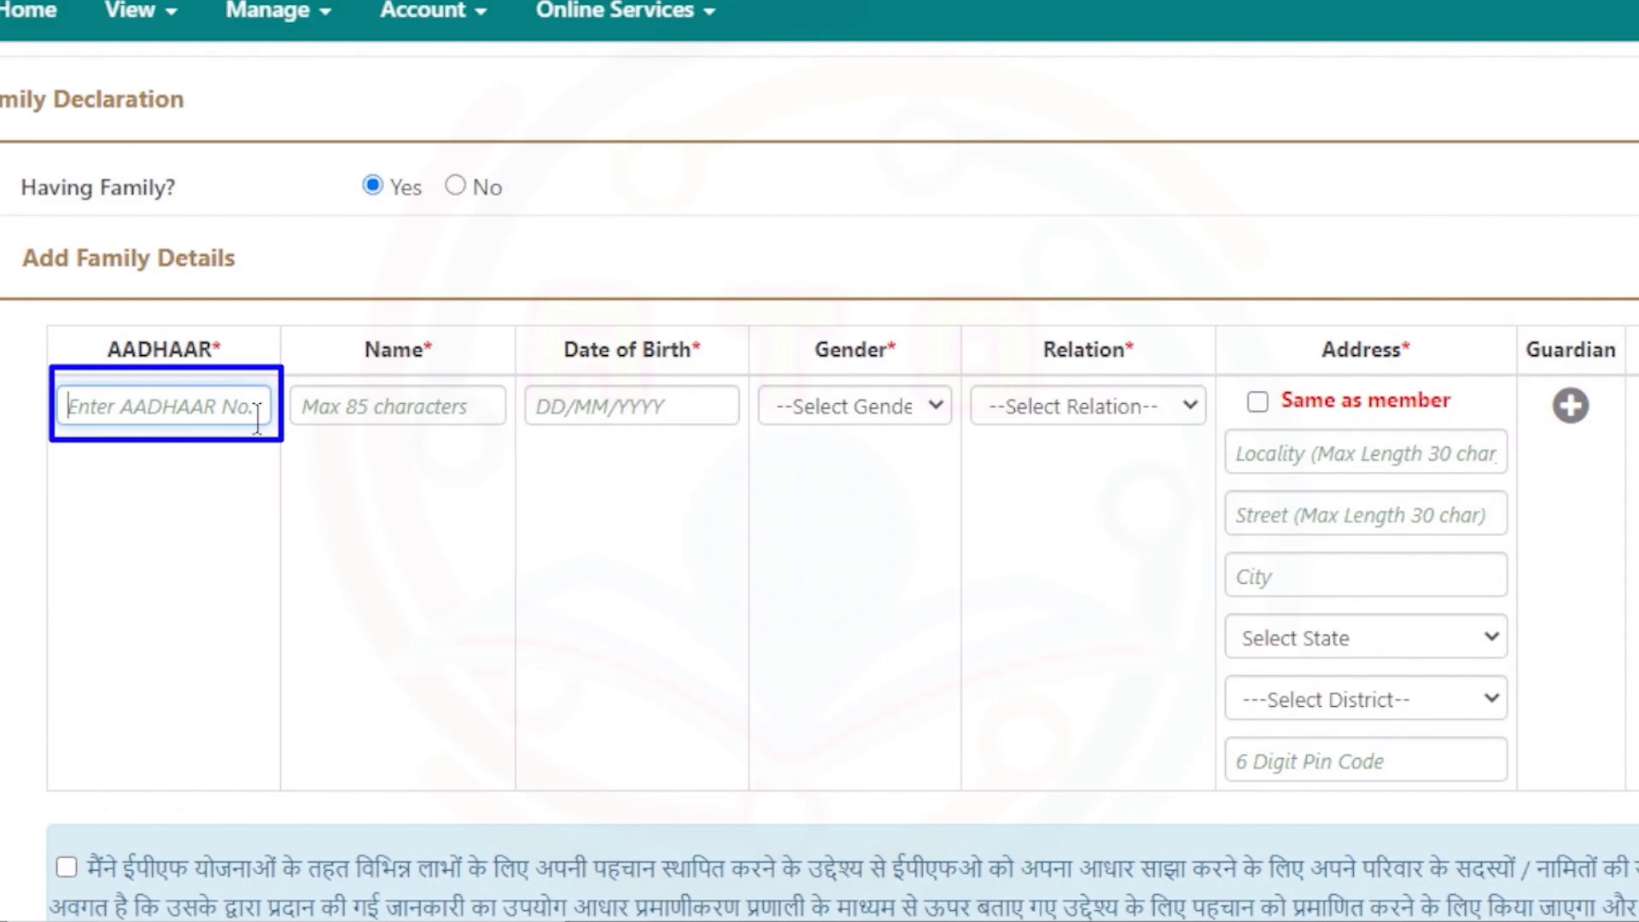
key(ctrl+v)
key(Tab)
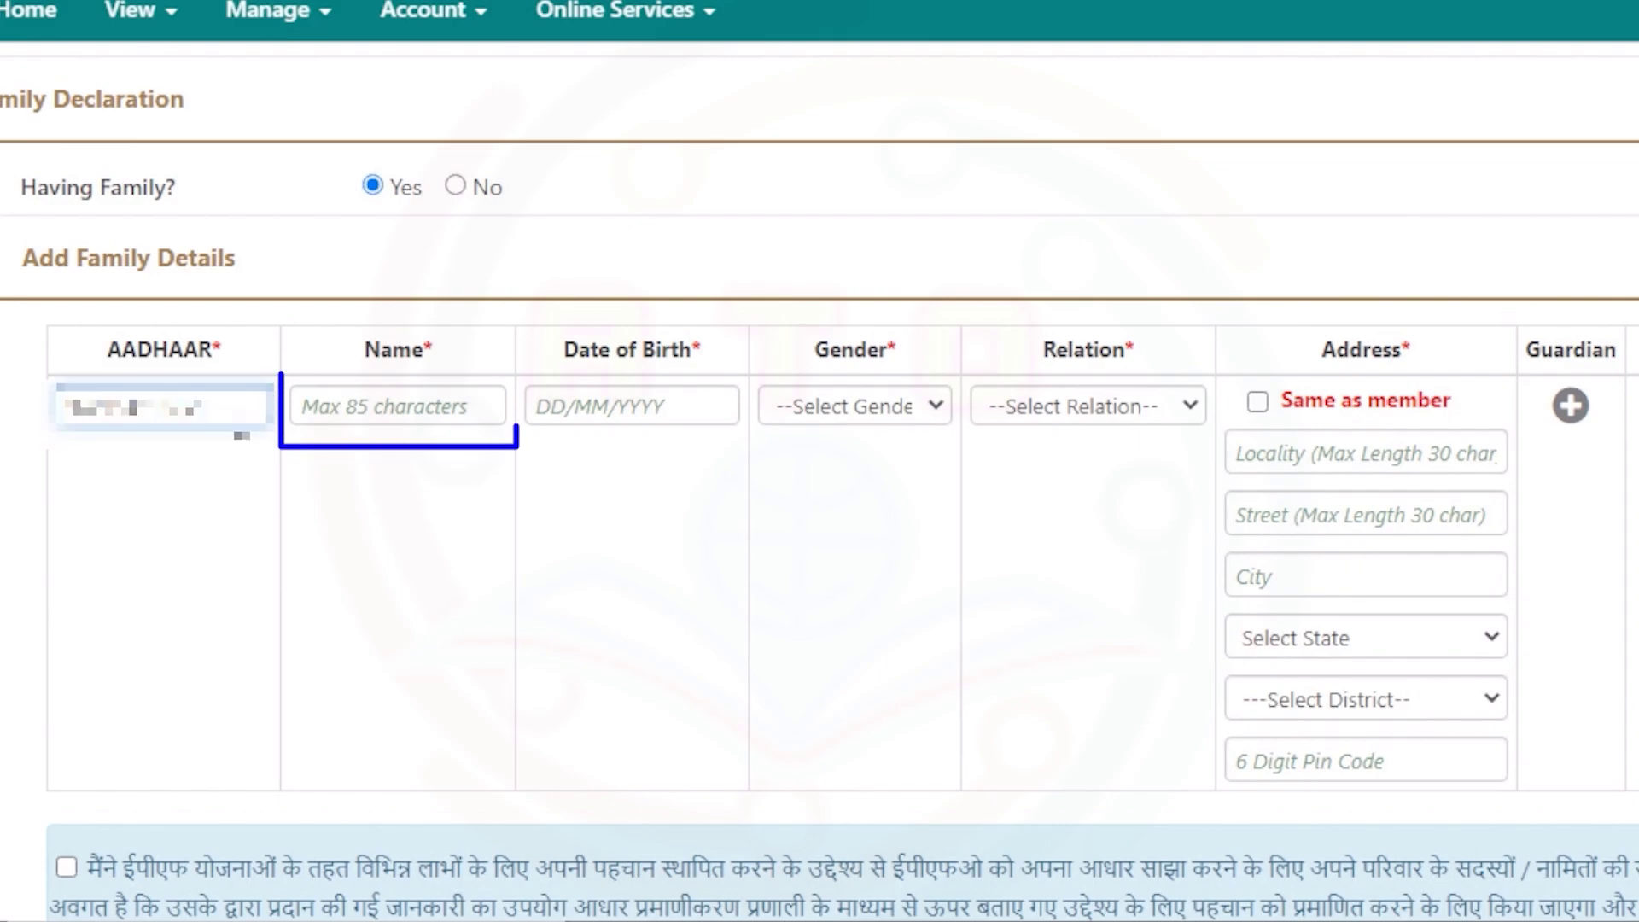
key(ctrl+v)
key(Tab)
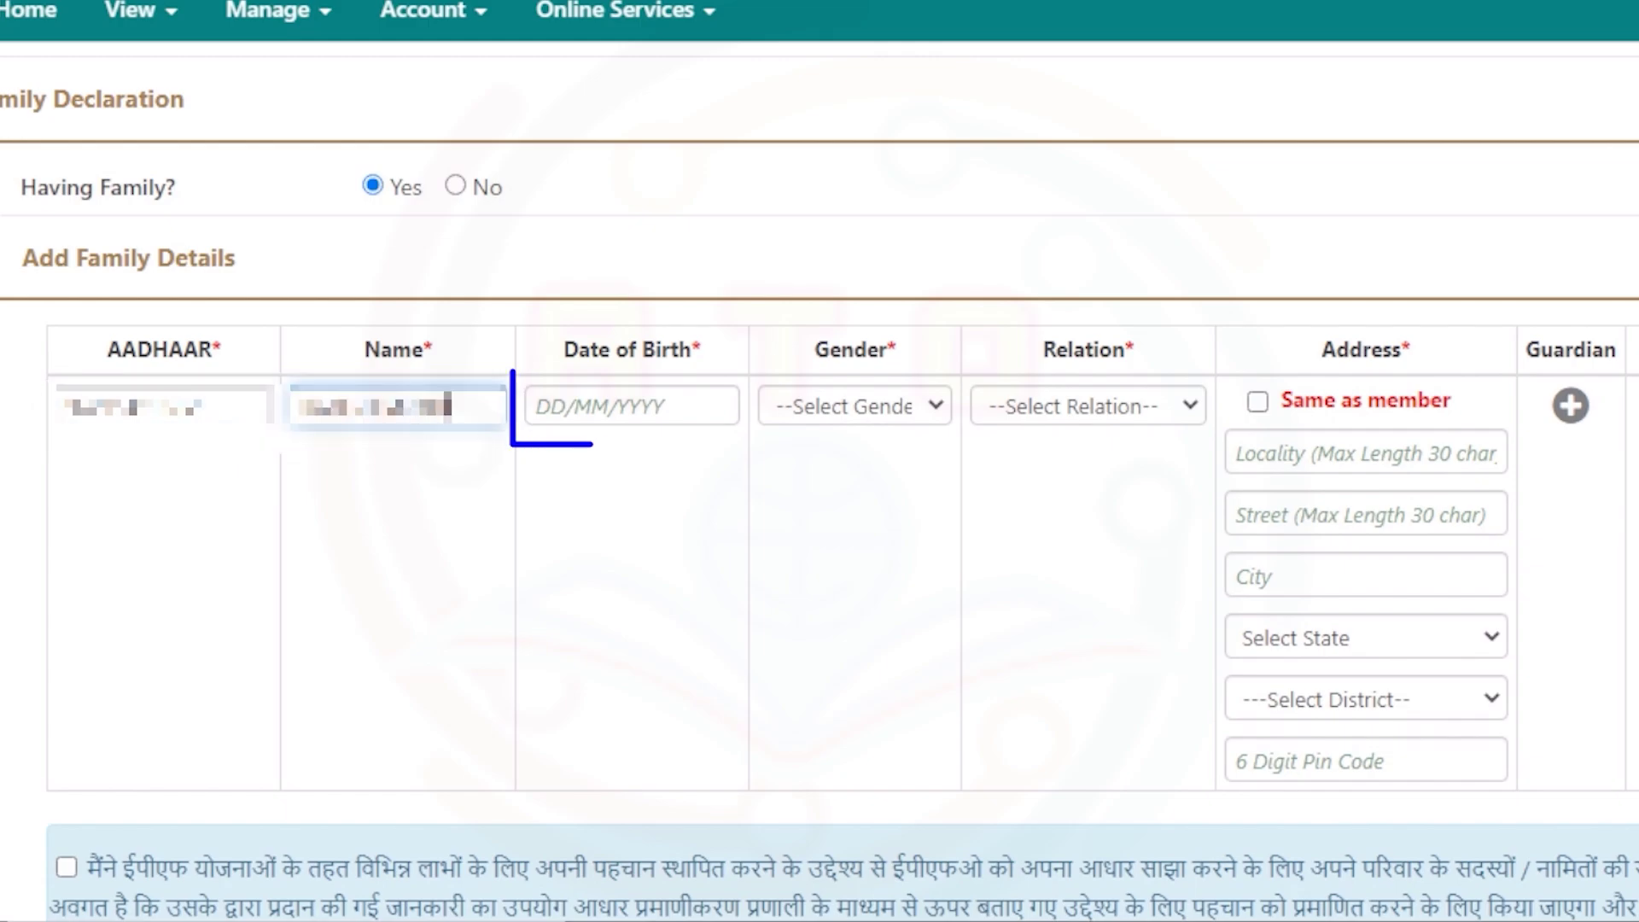
key(ctrl+v)
text(8/1977)
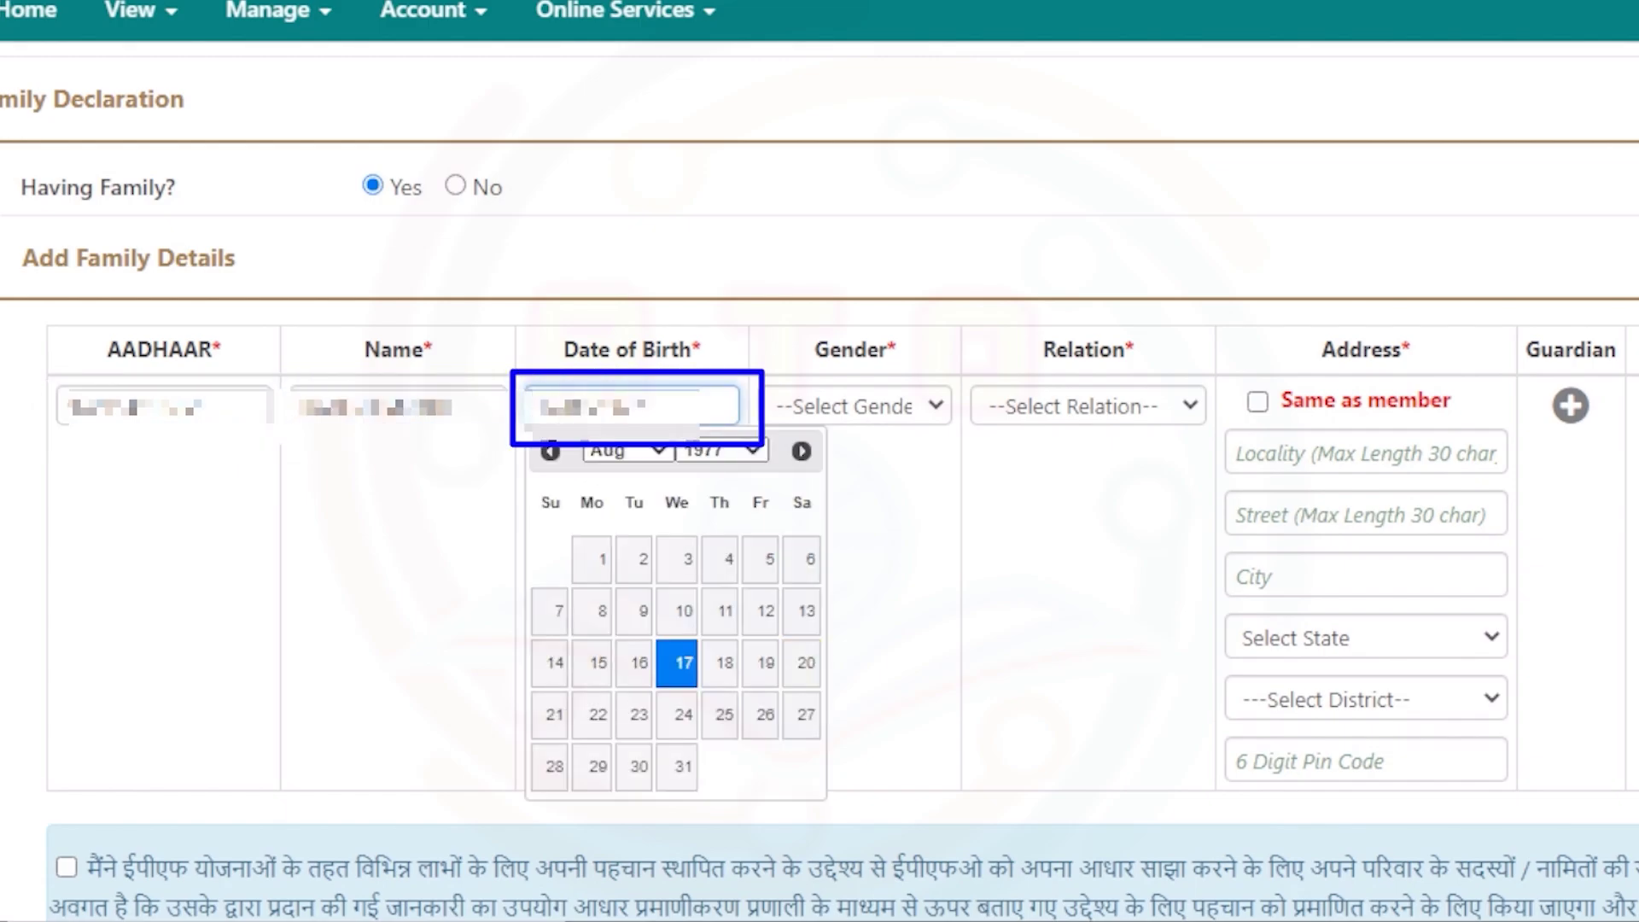
key(Tab)
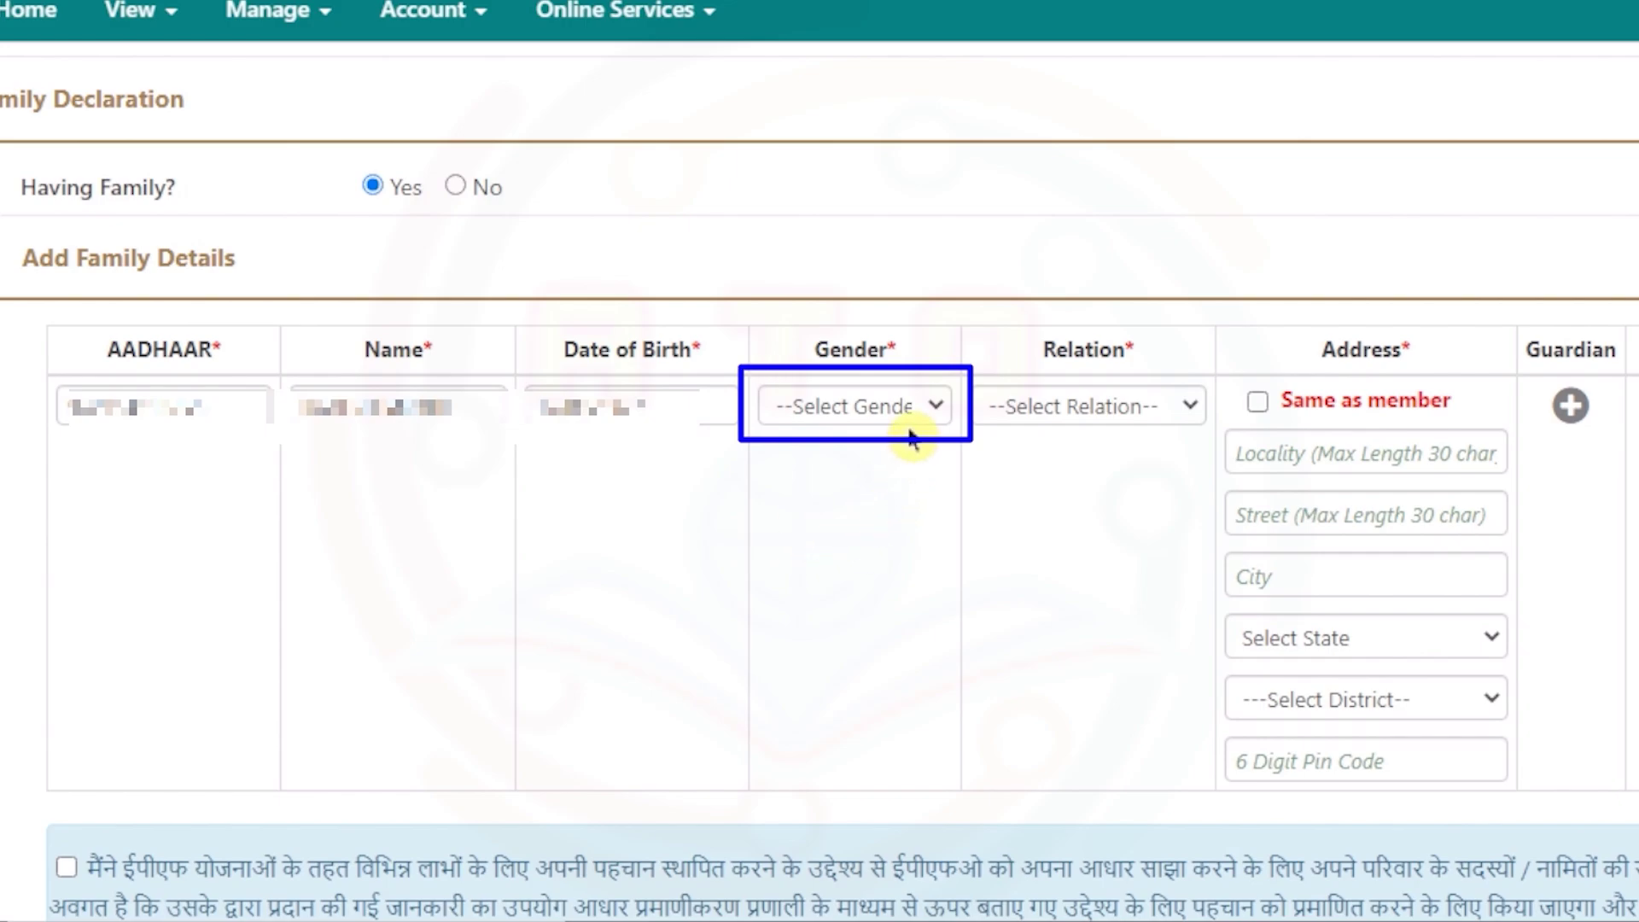
- Set gender to Male, relation to Dependent Father, and address same as member
click(918, 410)
click(853, 469)
click(1096, 406)
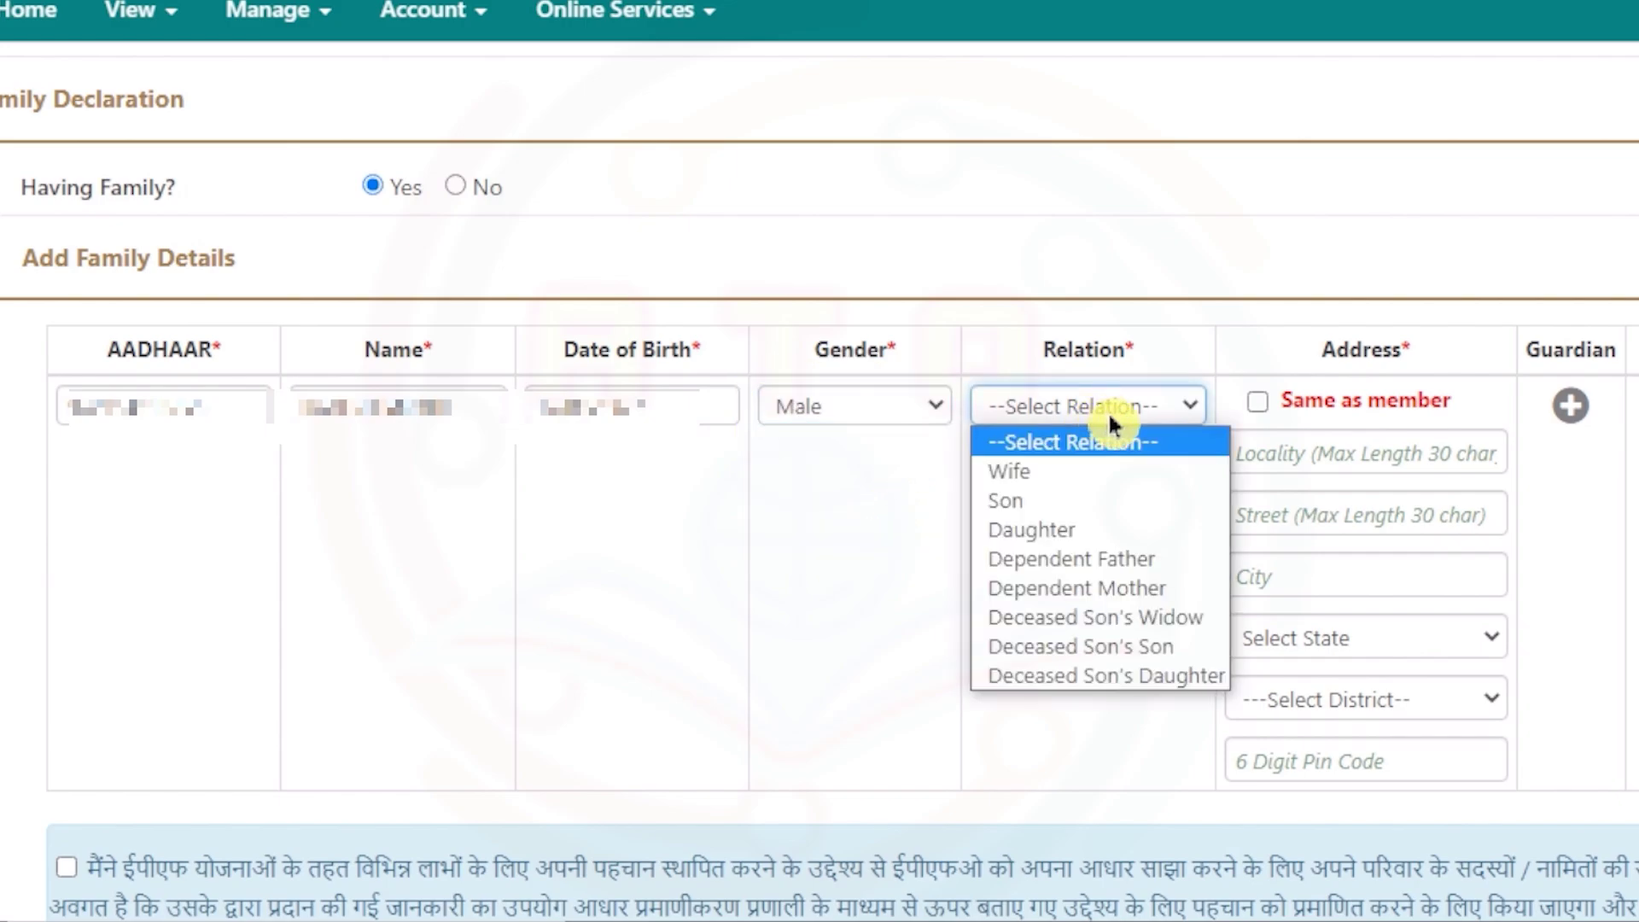
click(1171, 562)
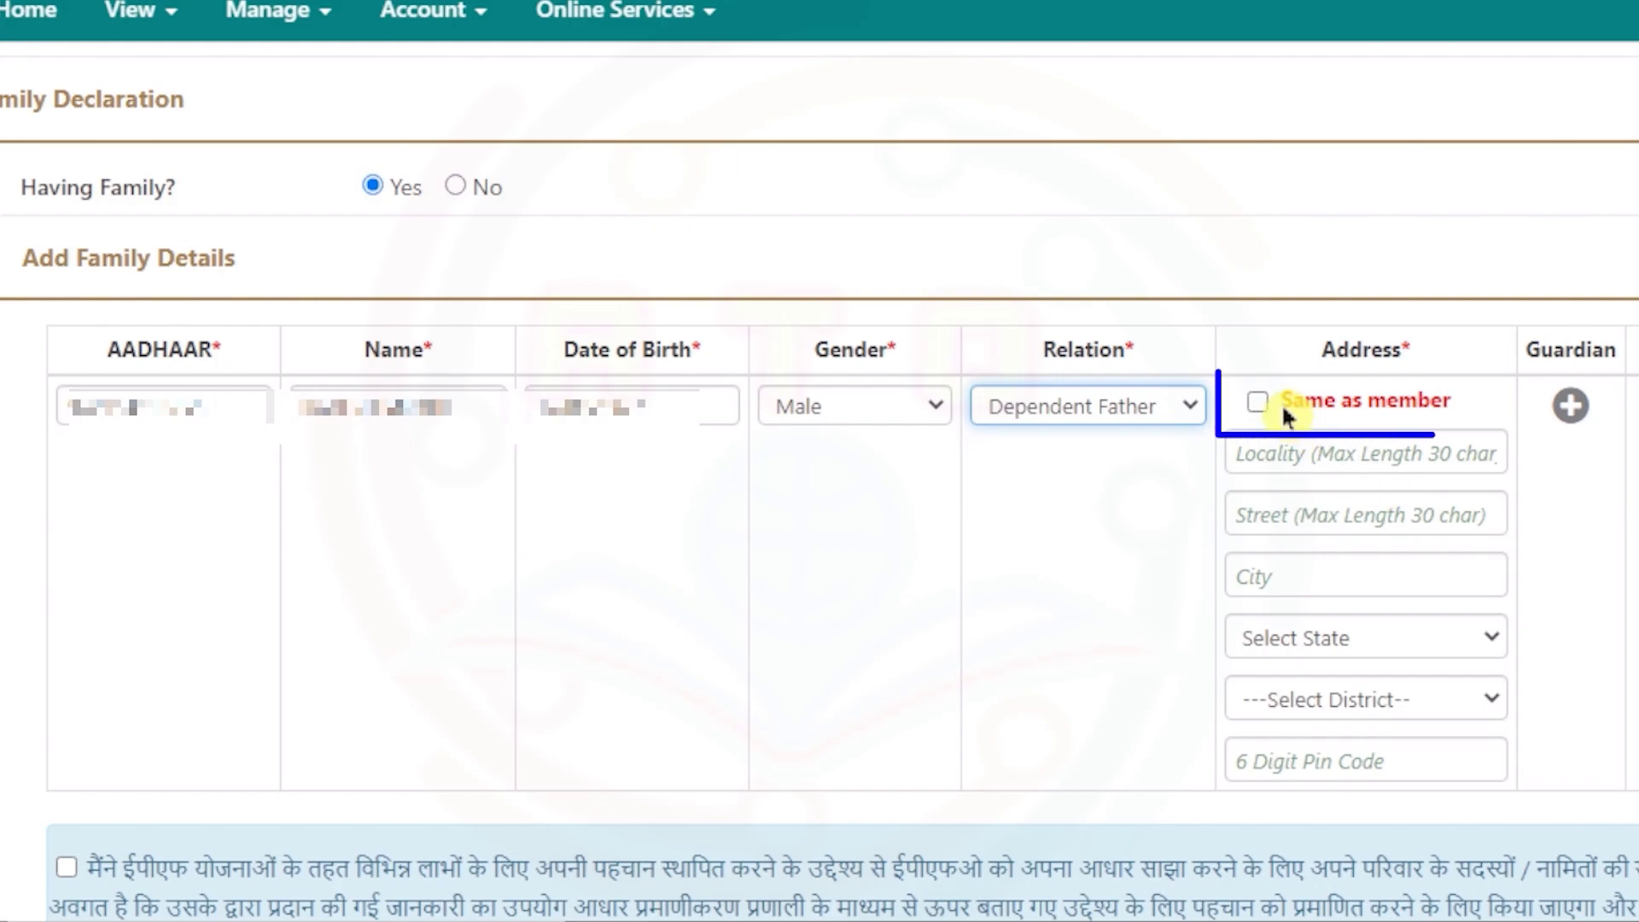
click(1259, 399)
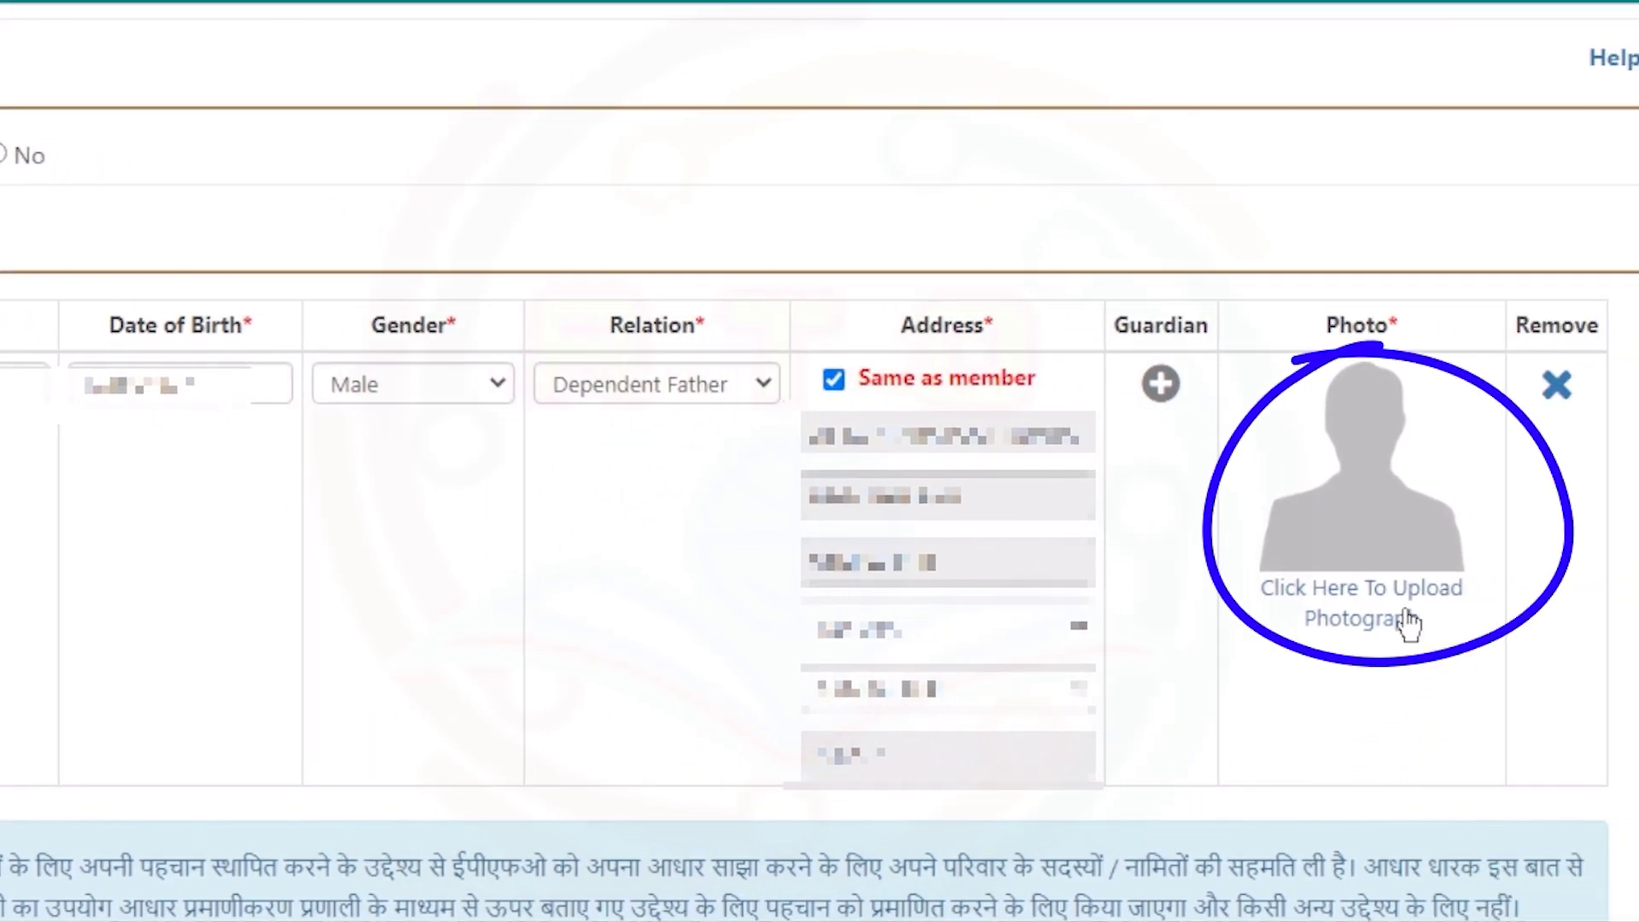
- Attach 'sumit father.jpg' as the father's photo, preview it, and confirm the upload
click(1349, 649)
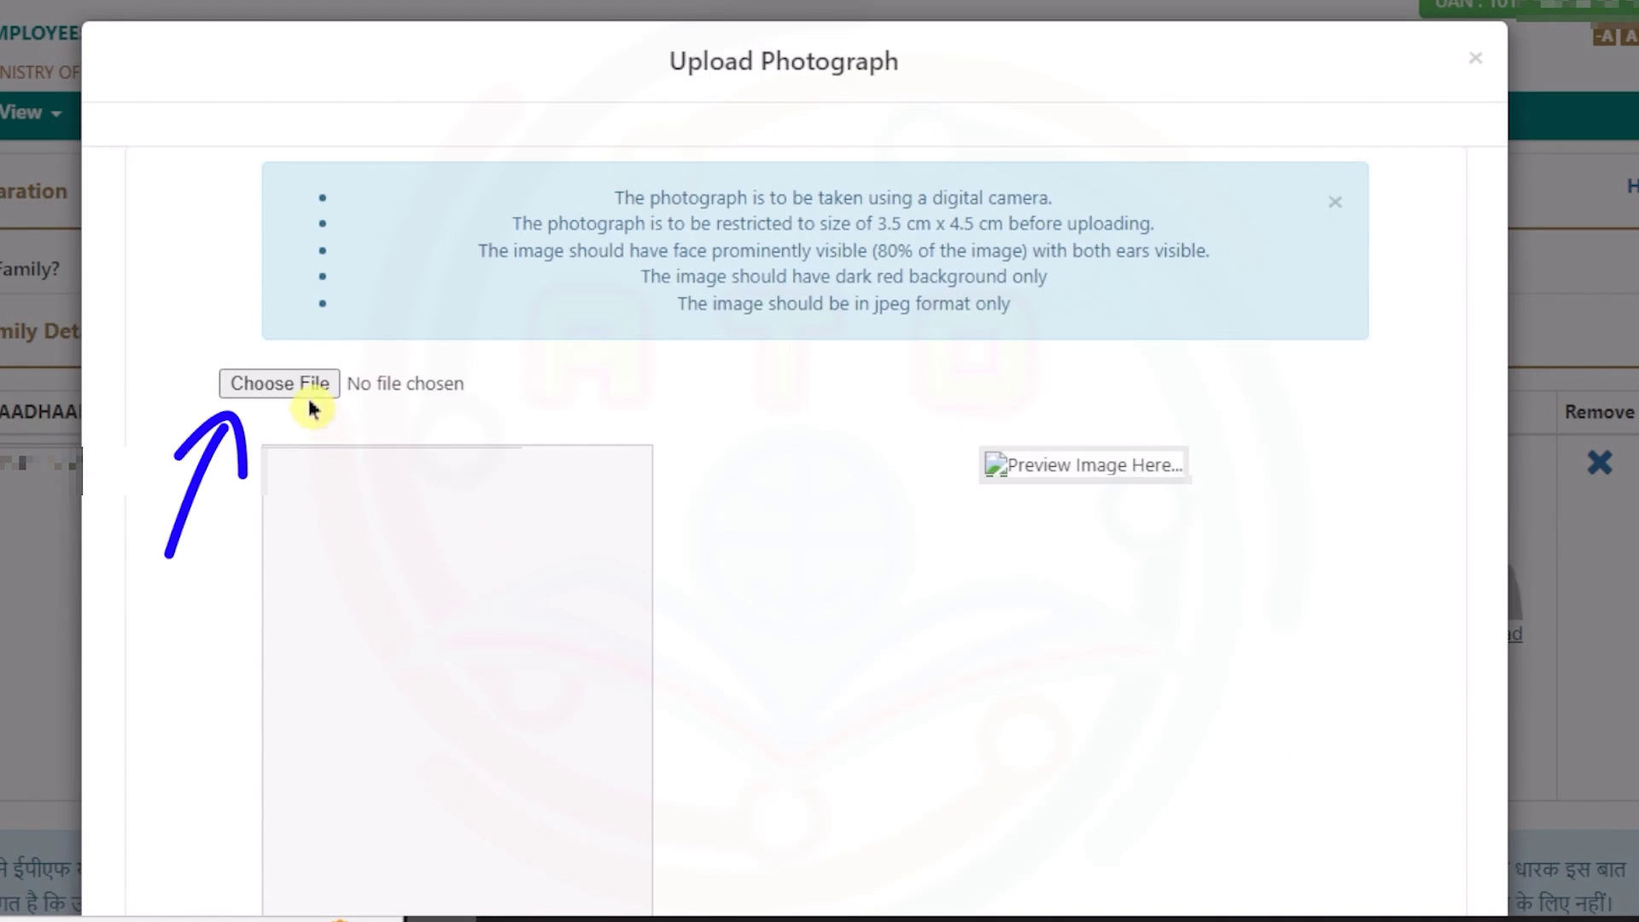
click(315, 393)
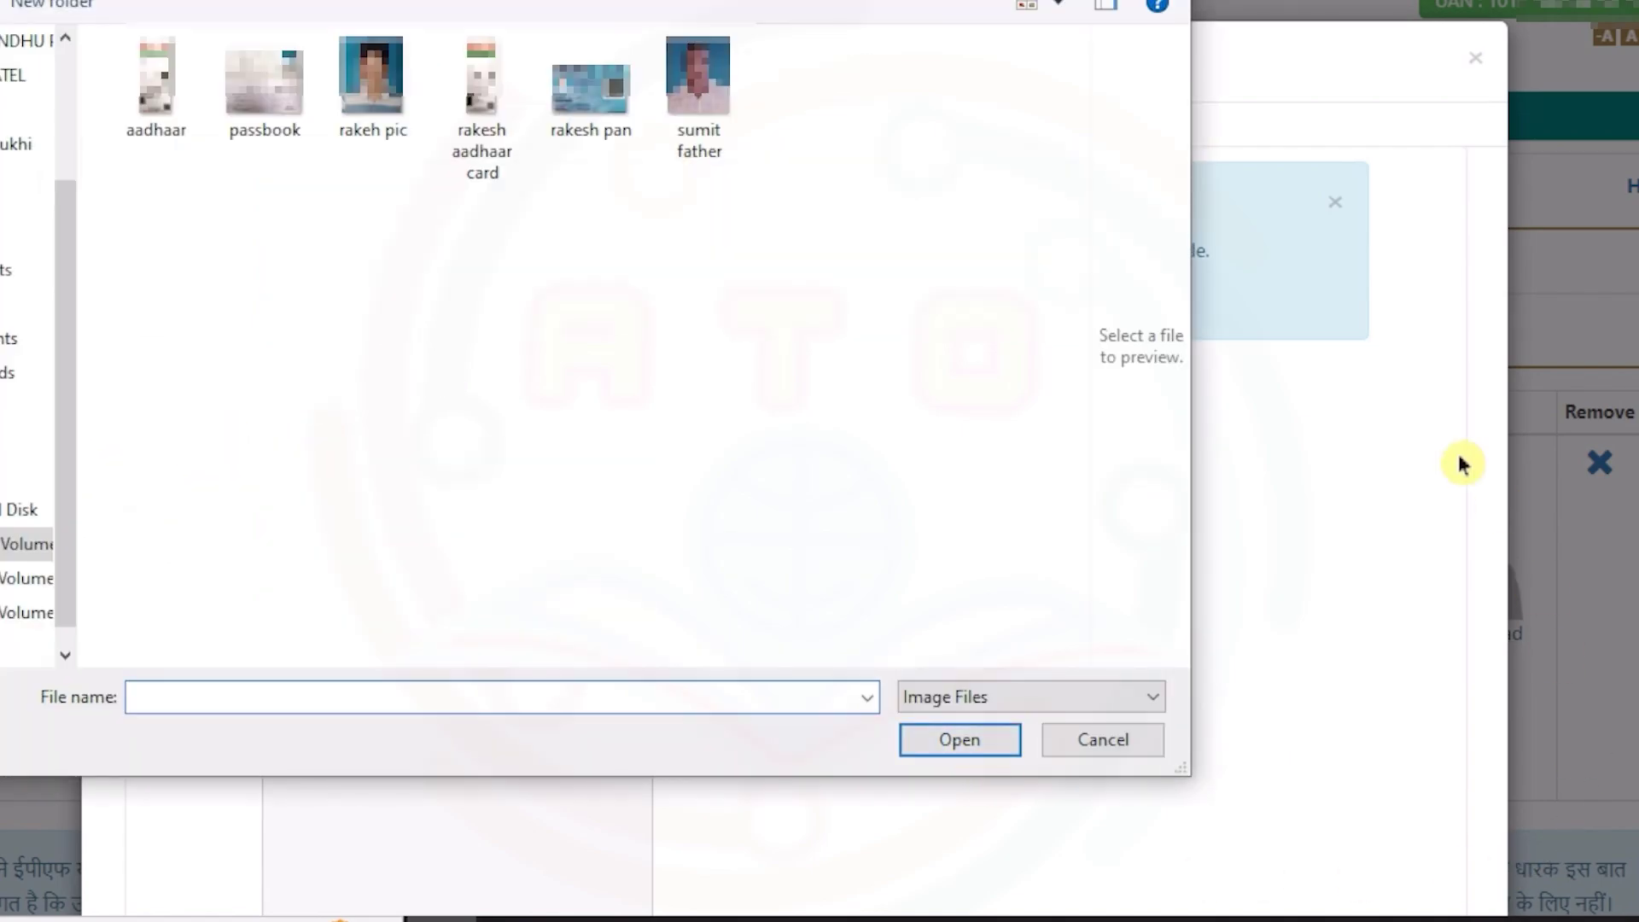
click(696, 160)
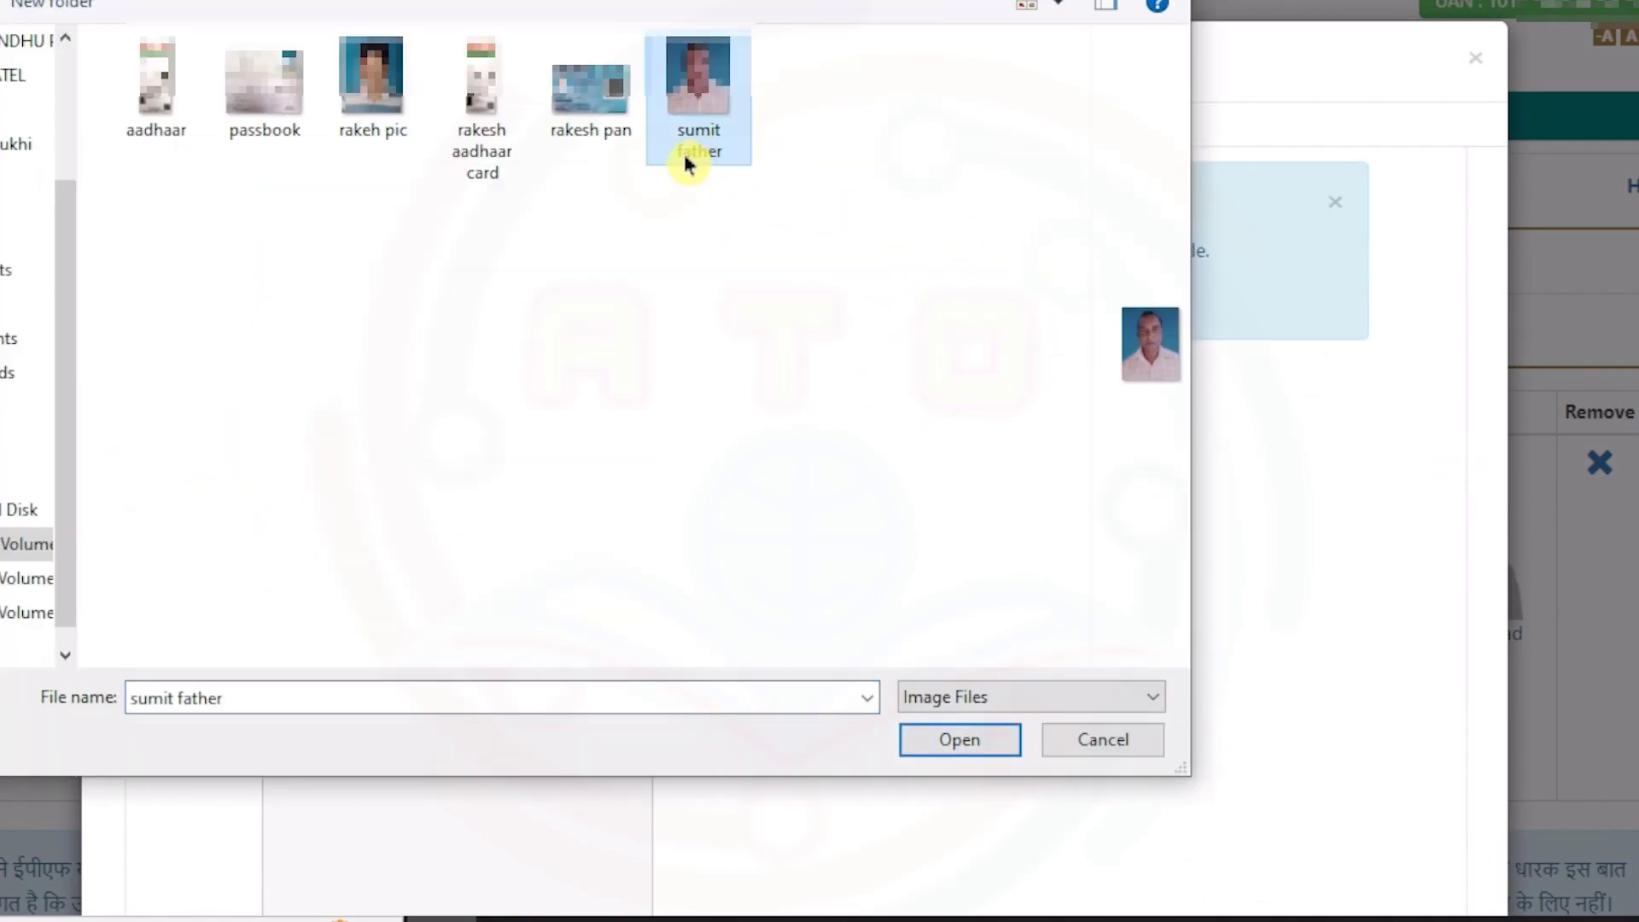
click(971, 748)
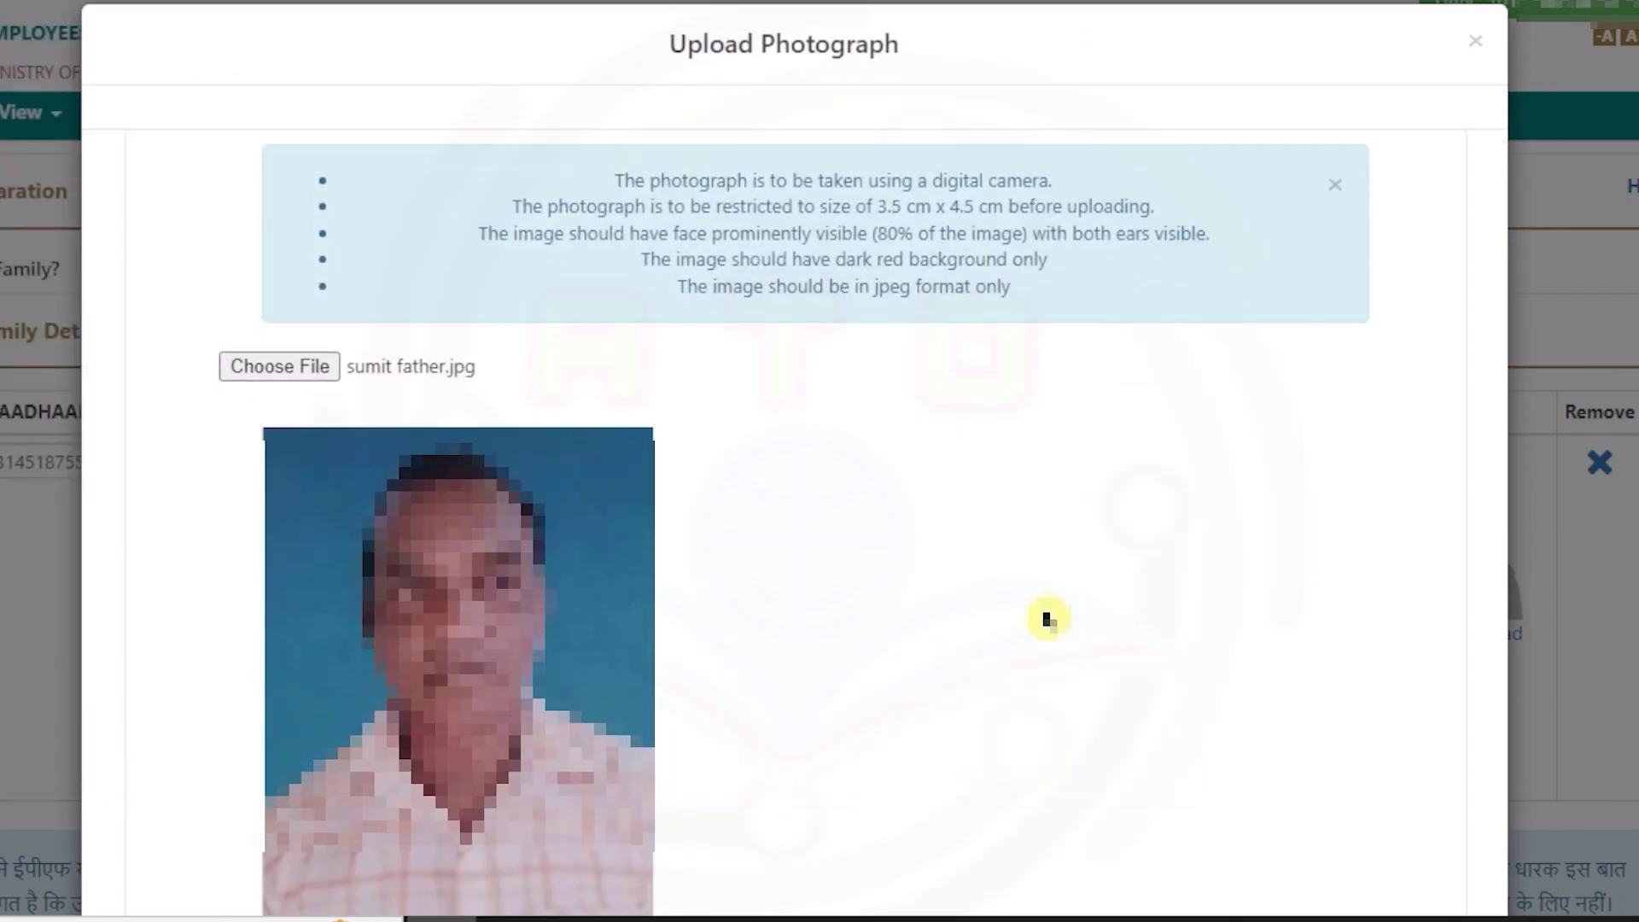
scroll(1048, 619, down, 4)
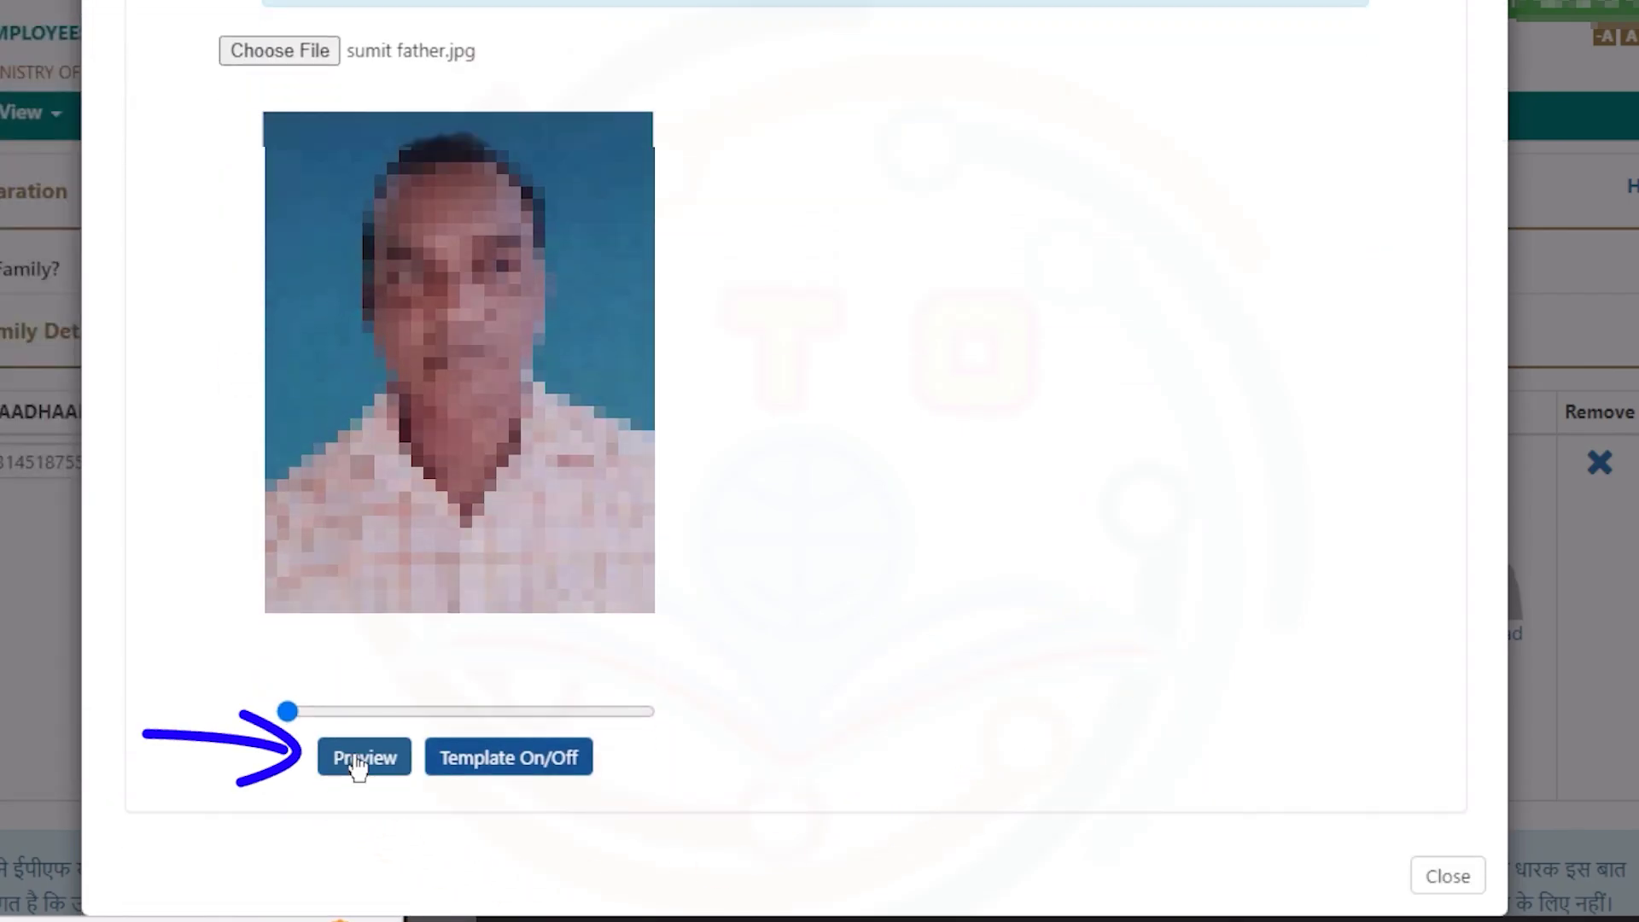
click(358, 760)
click(1091, 755)
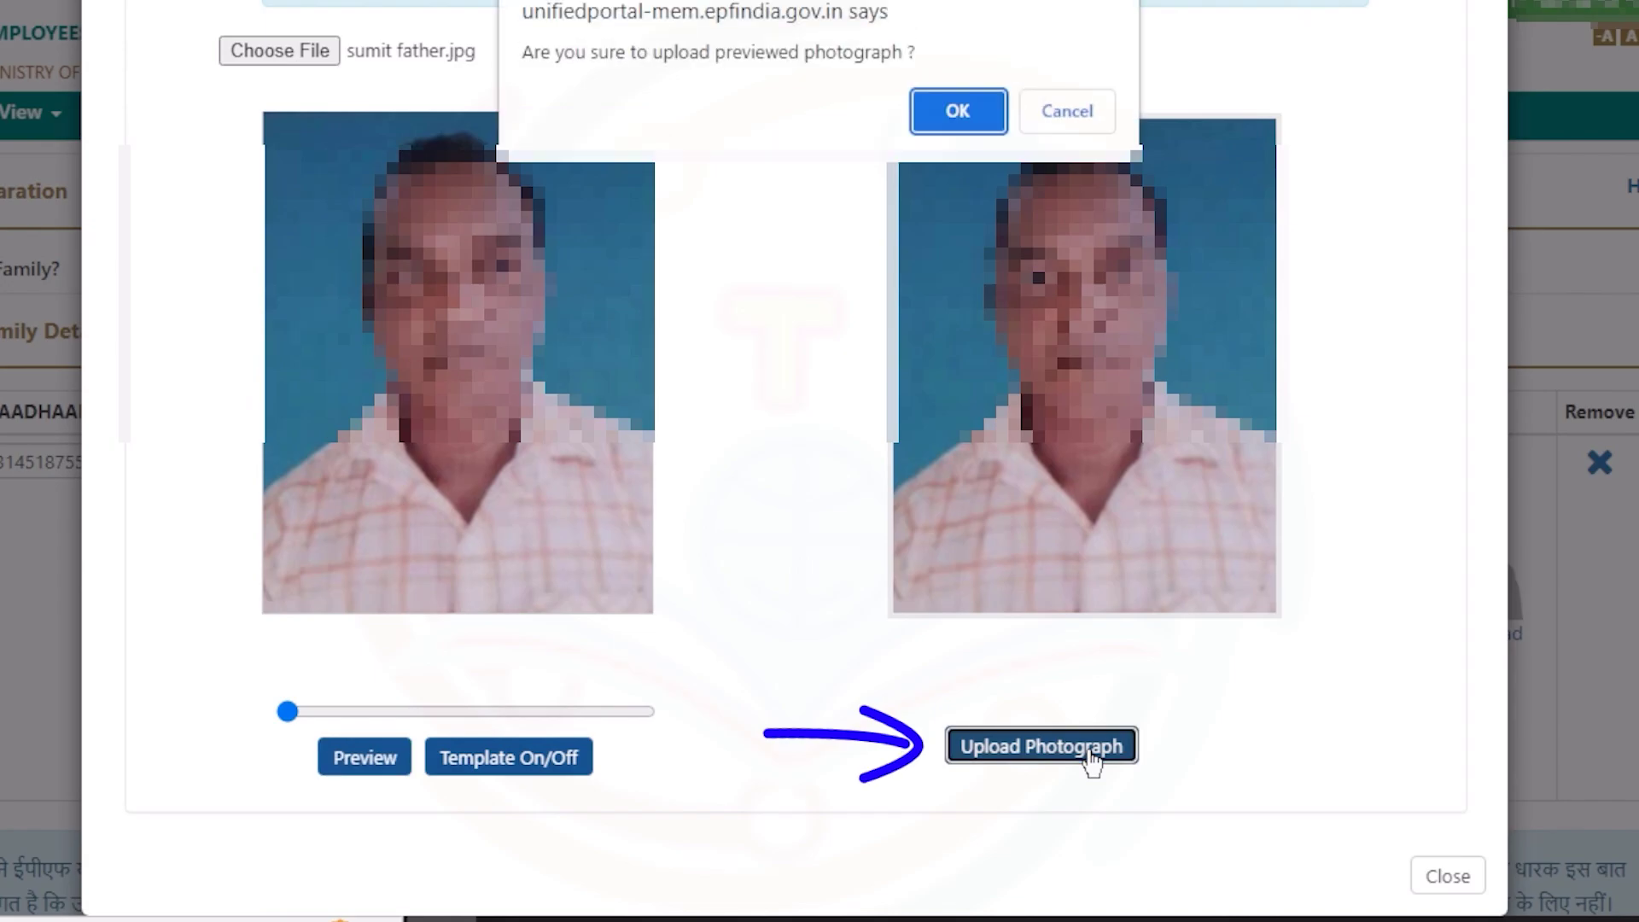
click(961, 128)
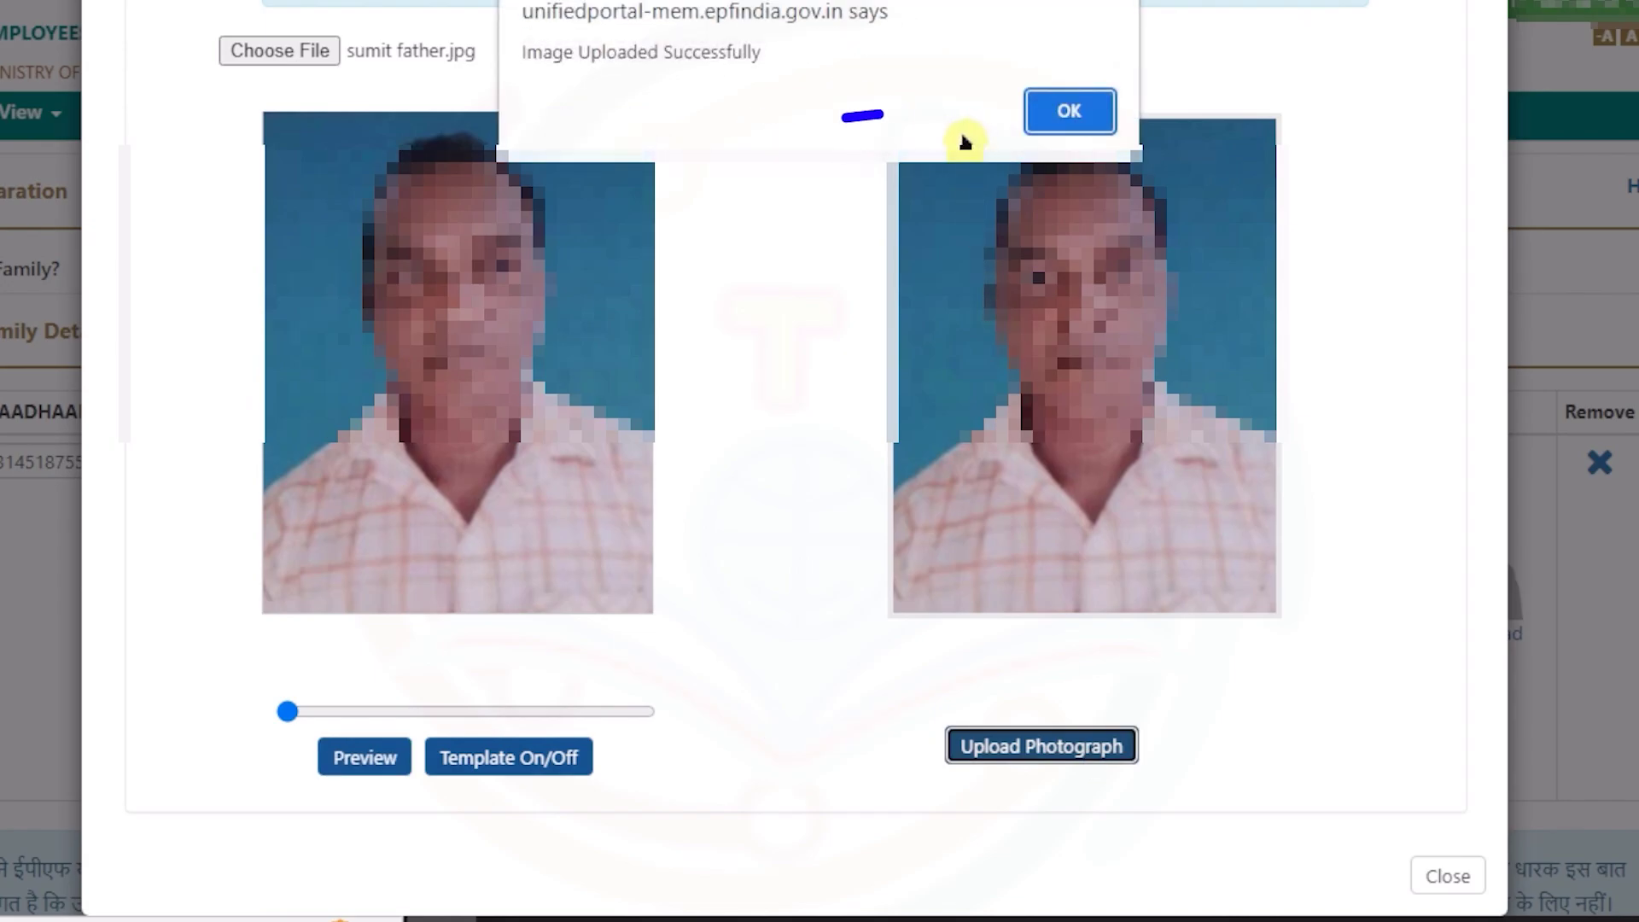
click(1058, 118)
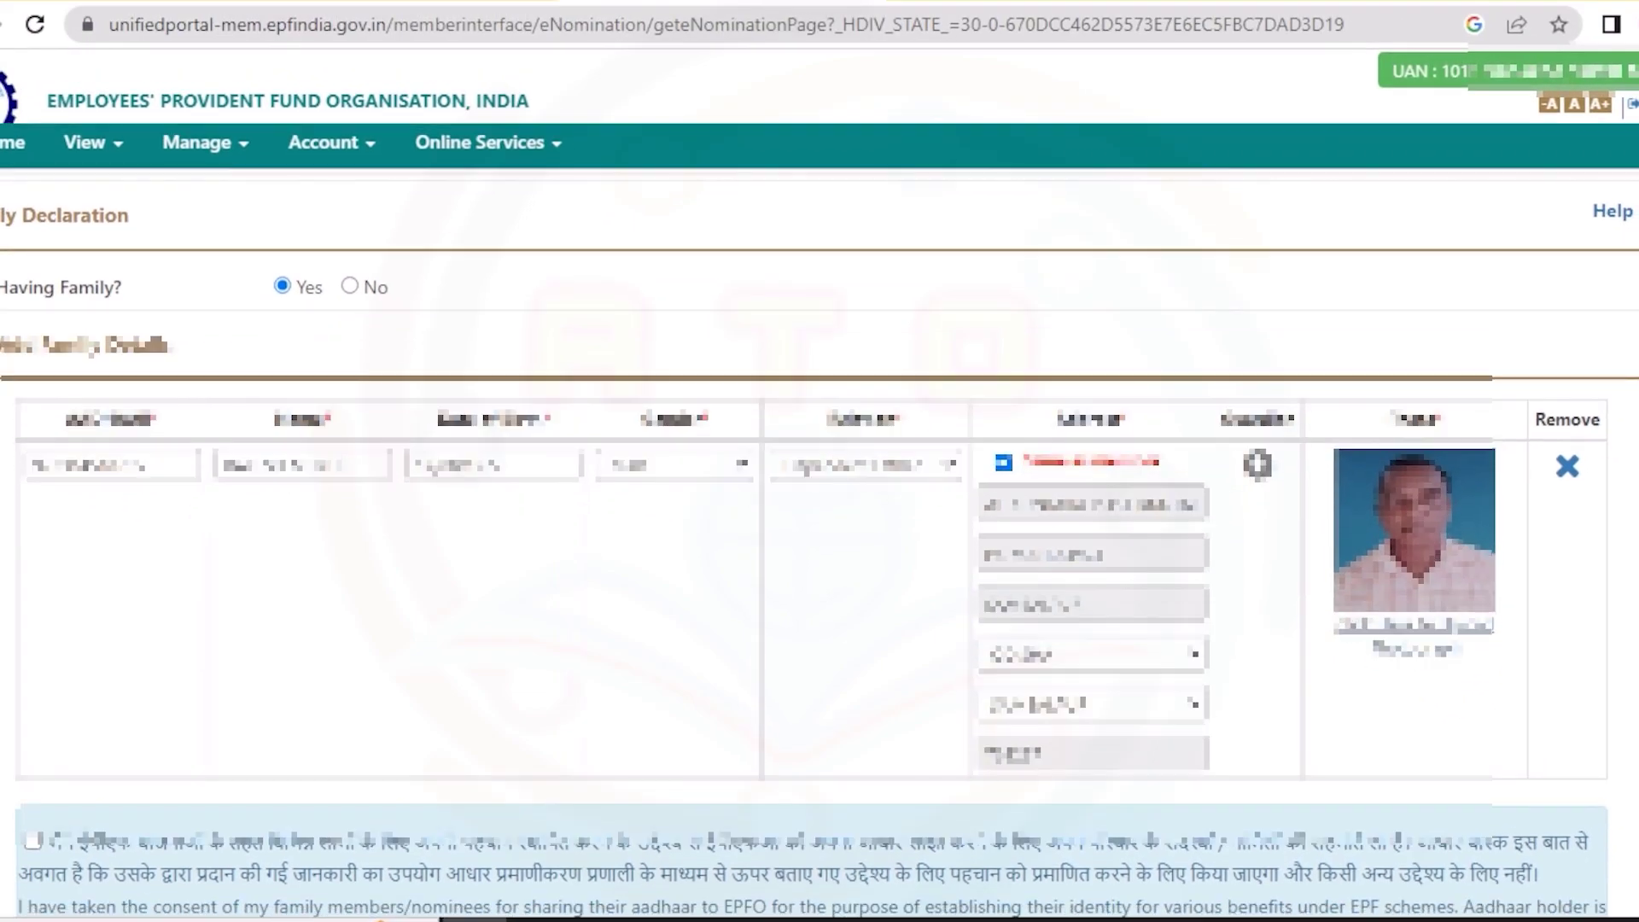
- Tick the consent for sharing family Aadhaar and save the family details
scroll(820, 513, down, 4)
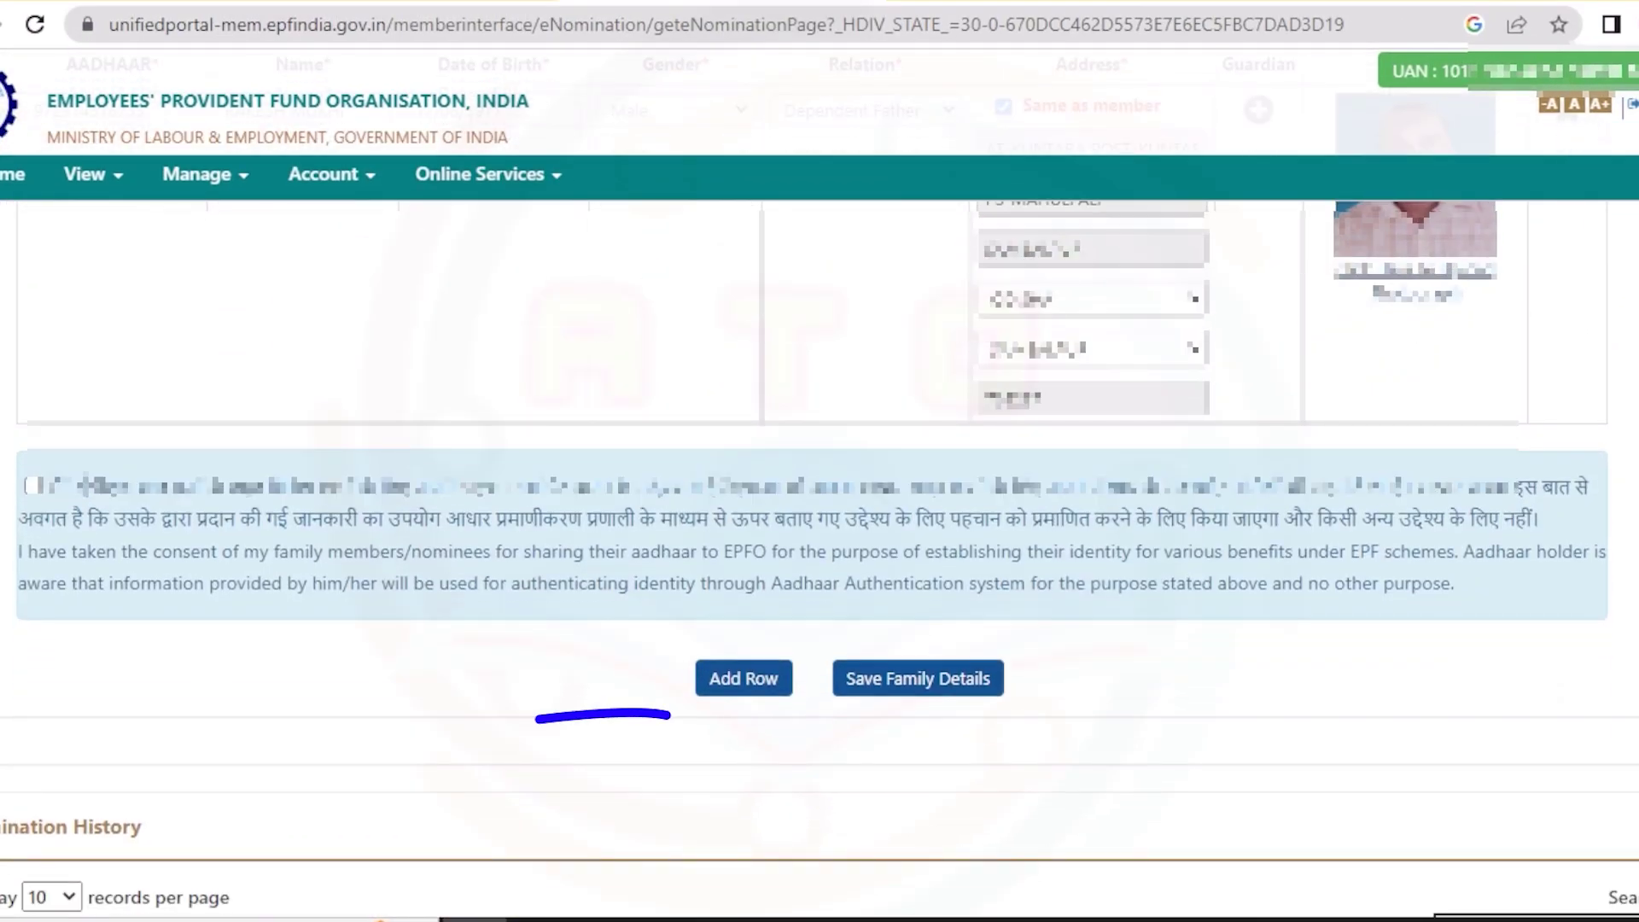
scroll(820, 512, up, 1)
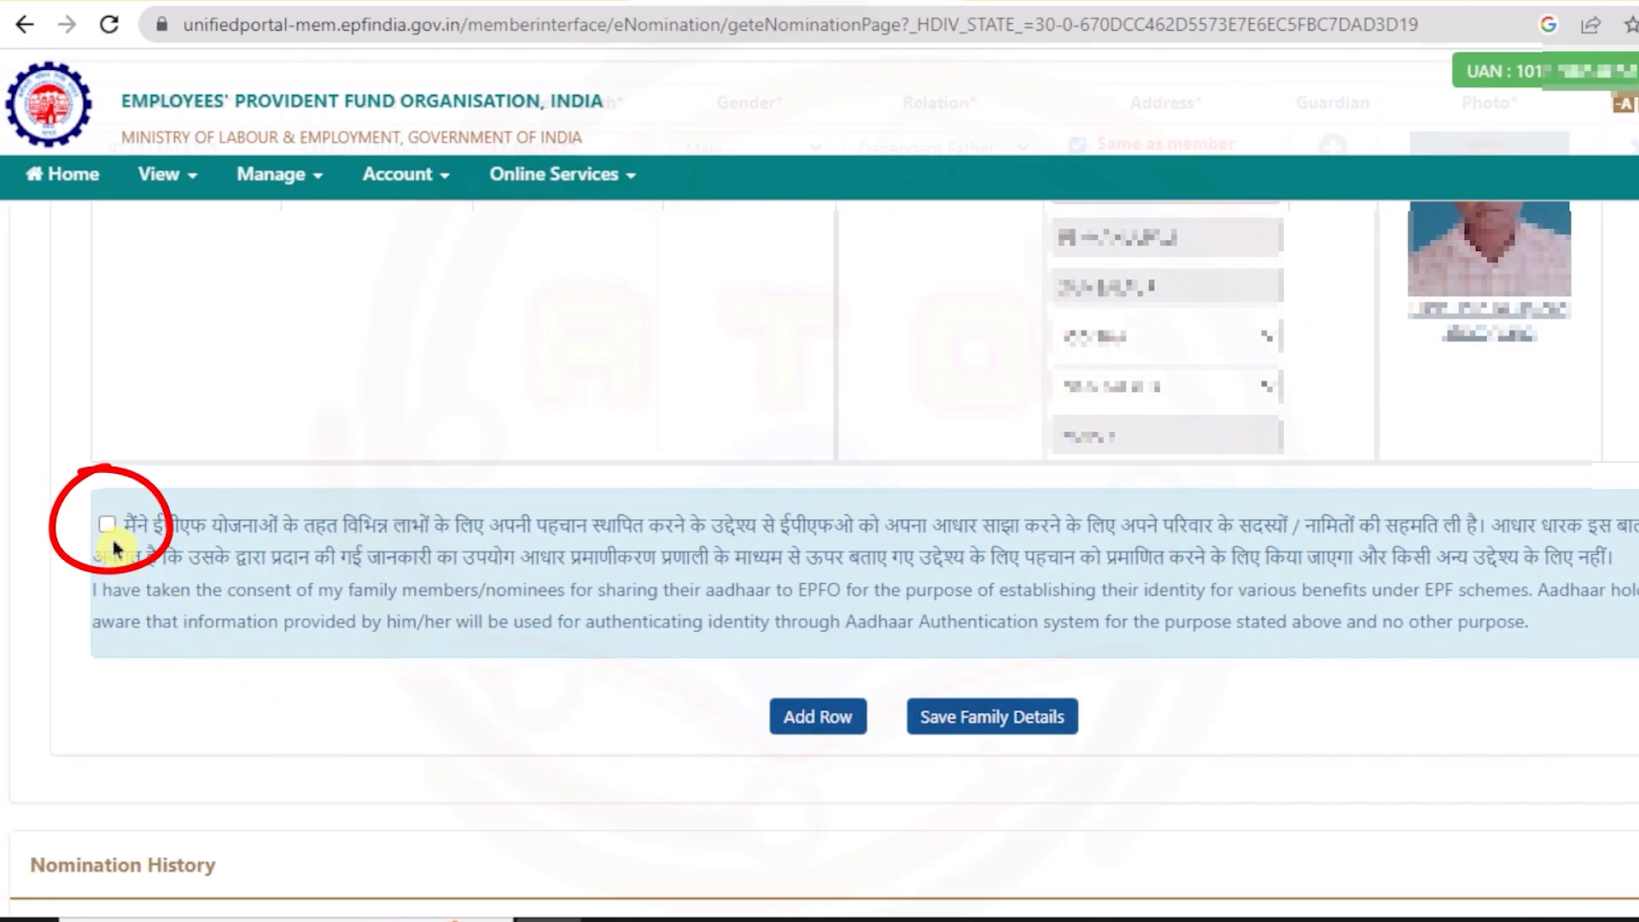
click(107, 526)
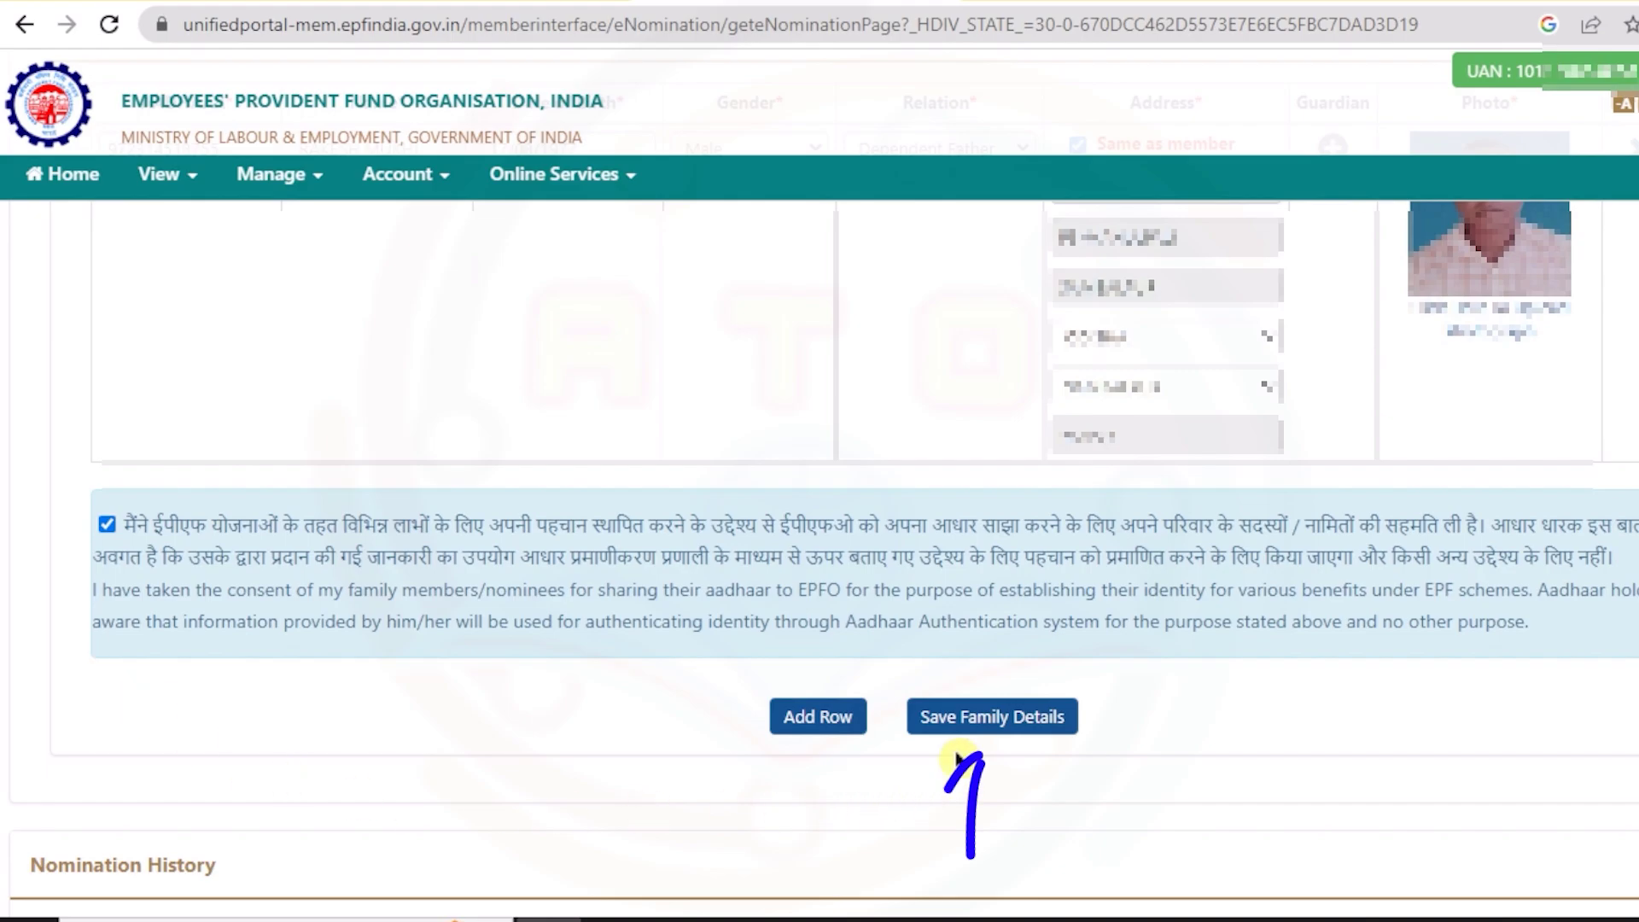
click(979, 720)
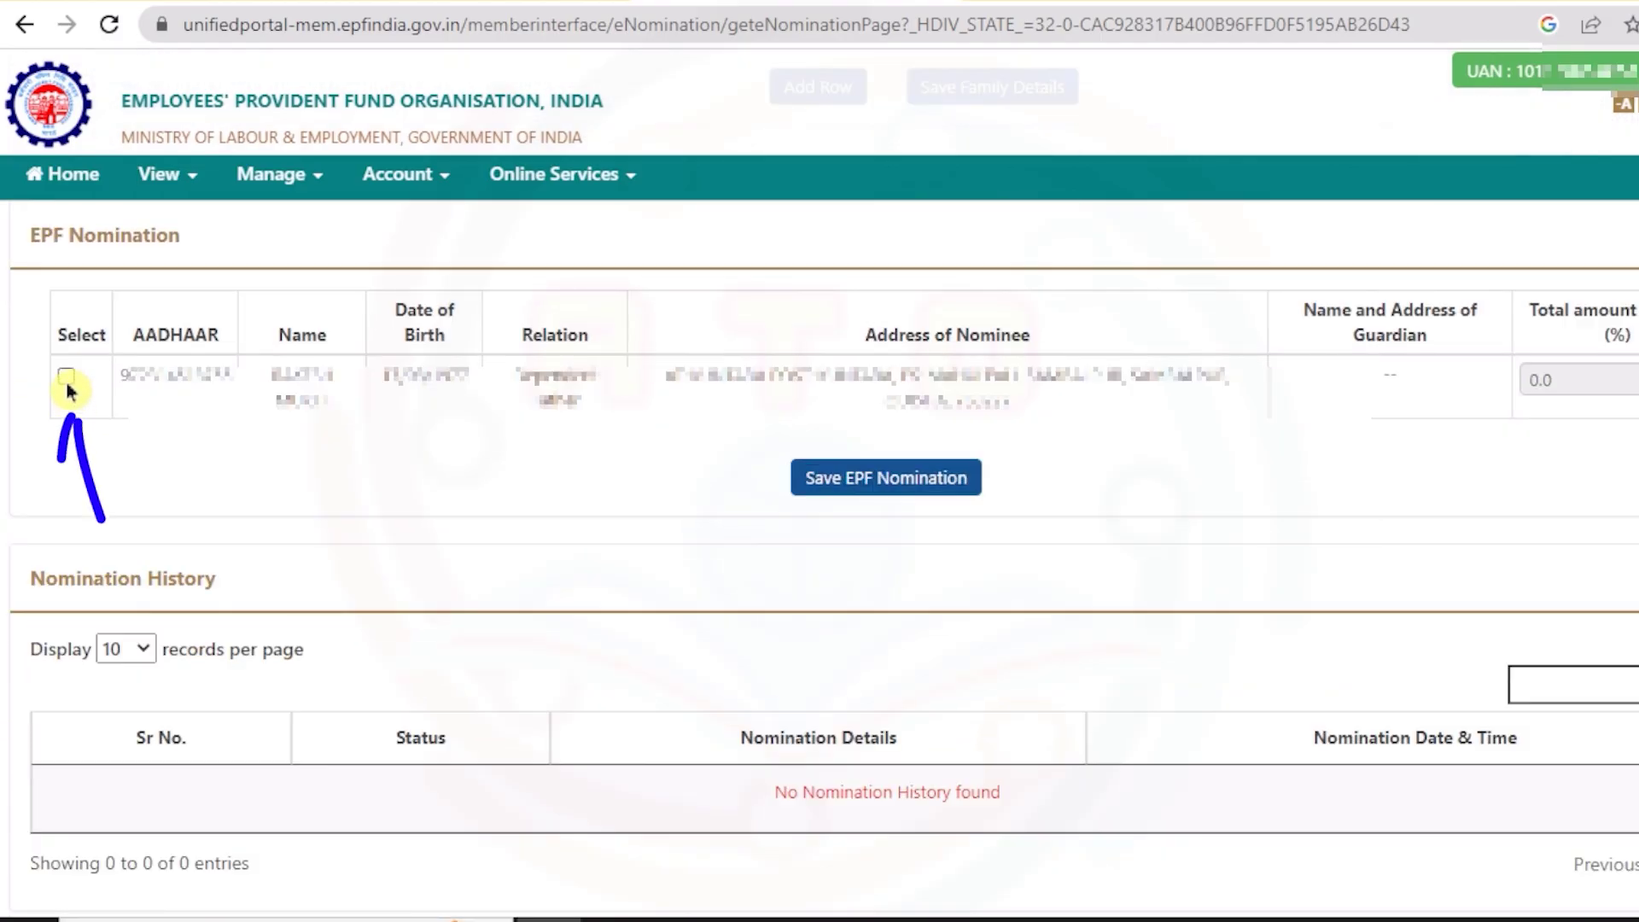
- Select the father as EPF nominee with a 100% share and save the nomination
click(66, 377)
double_click(1540, 380)
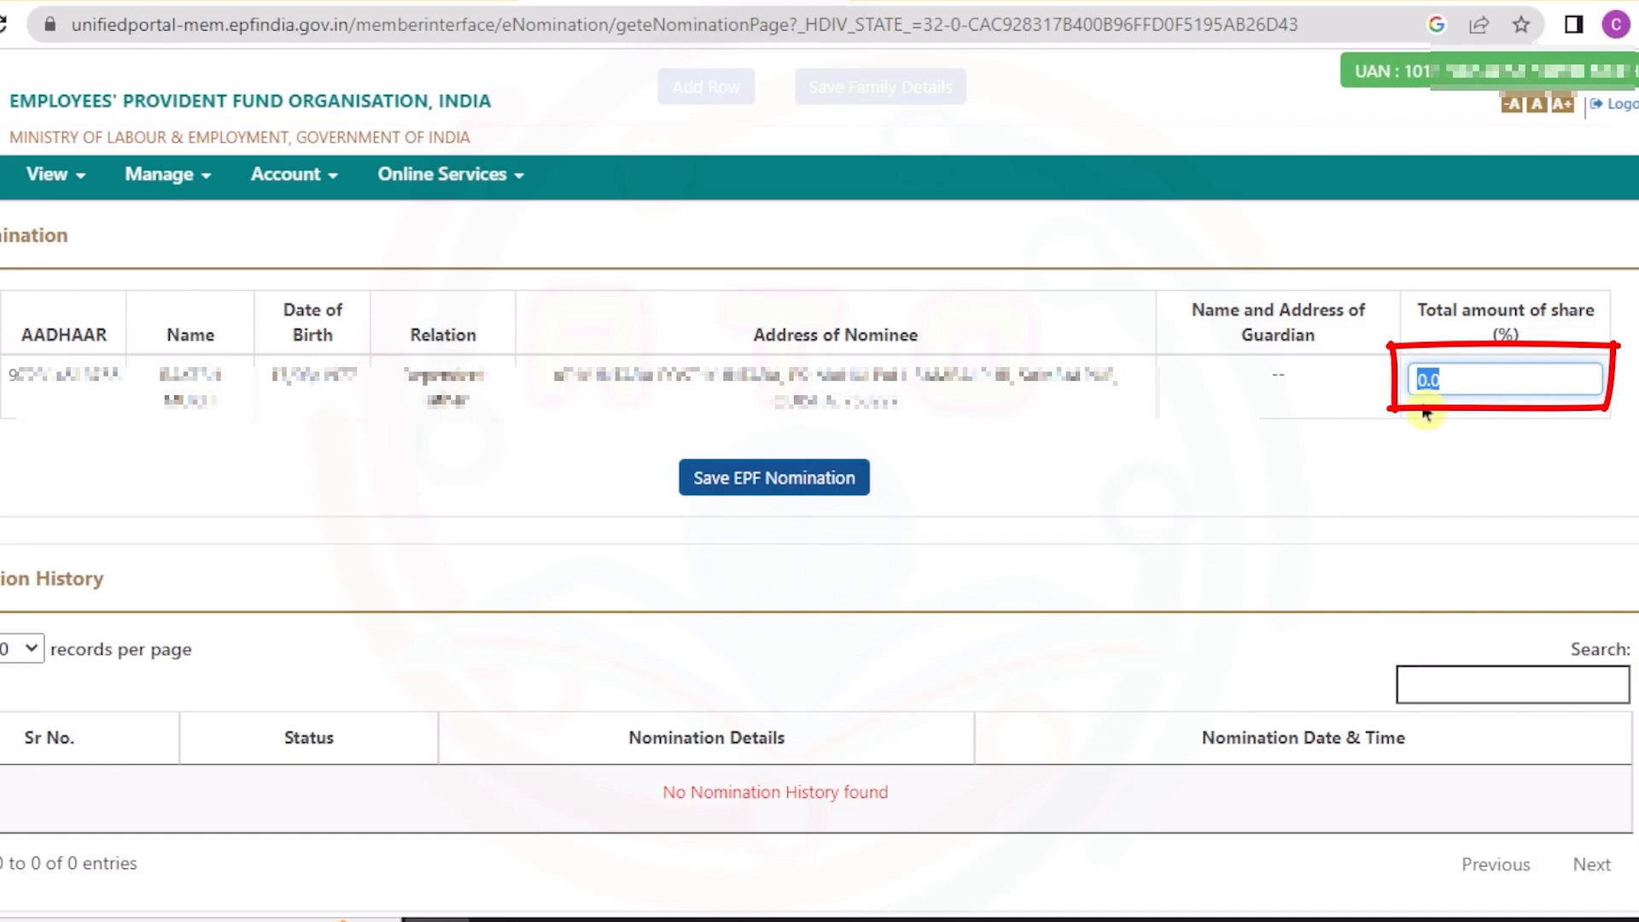
text(100)
click(1391, 482)
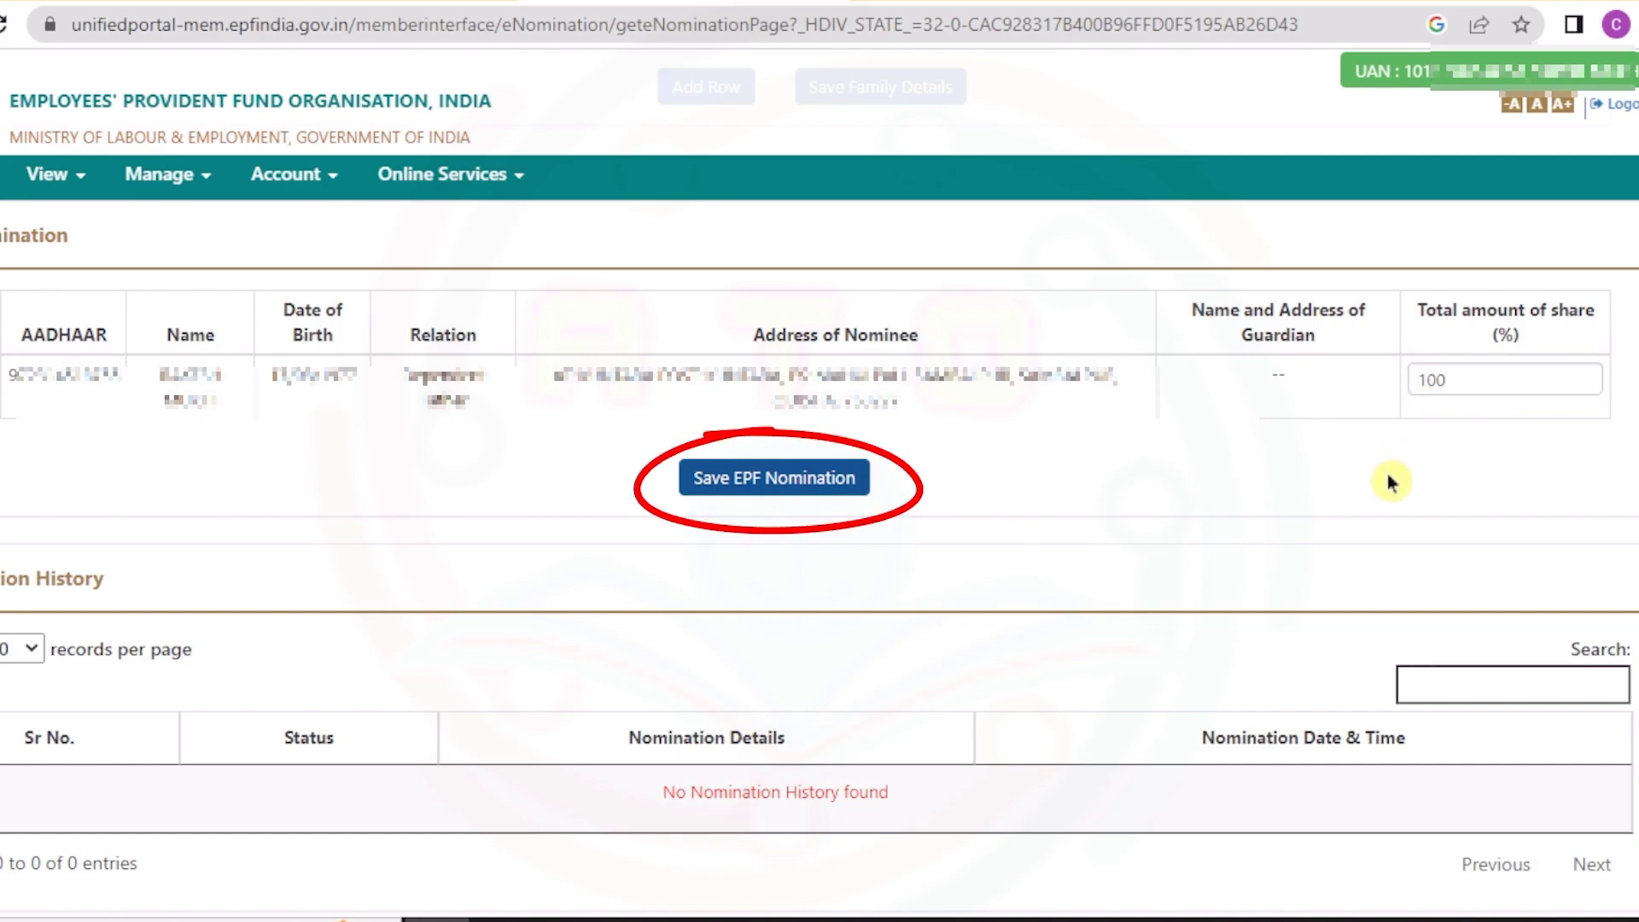
click(720, 483)
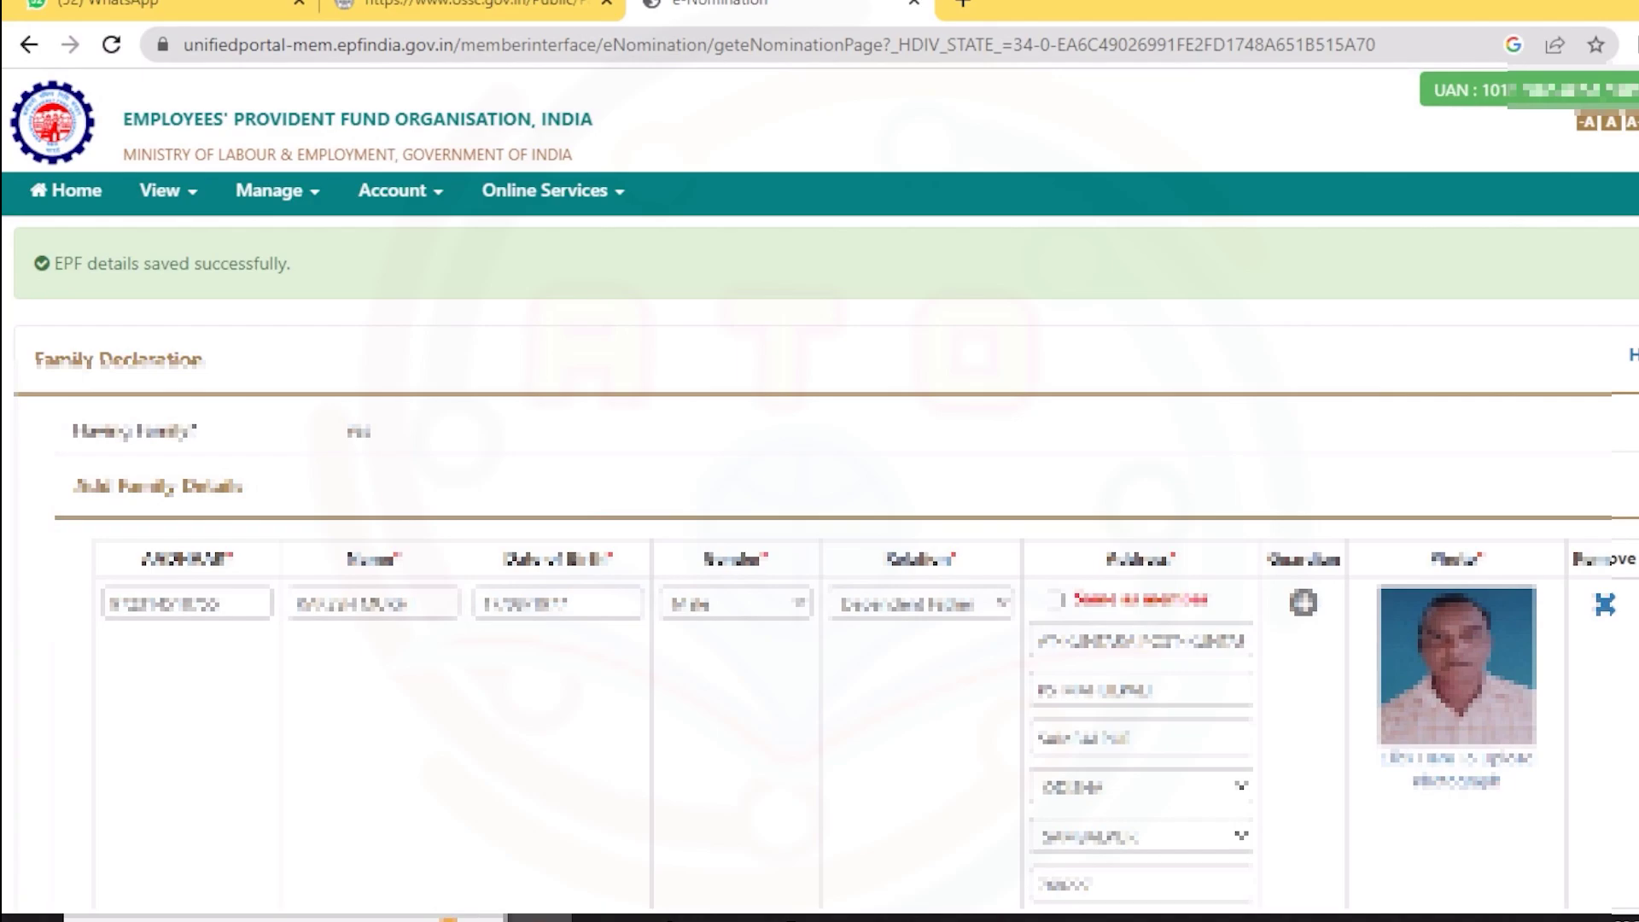
- Enter the EPS nominee's Aadhaar number in the EPS Nomination row
scroll(820, 512, down, 5)
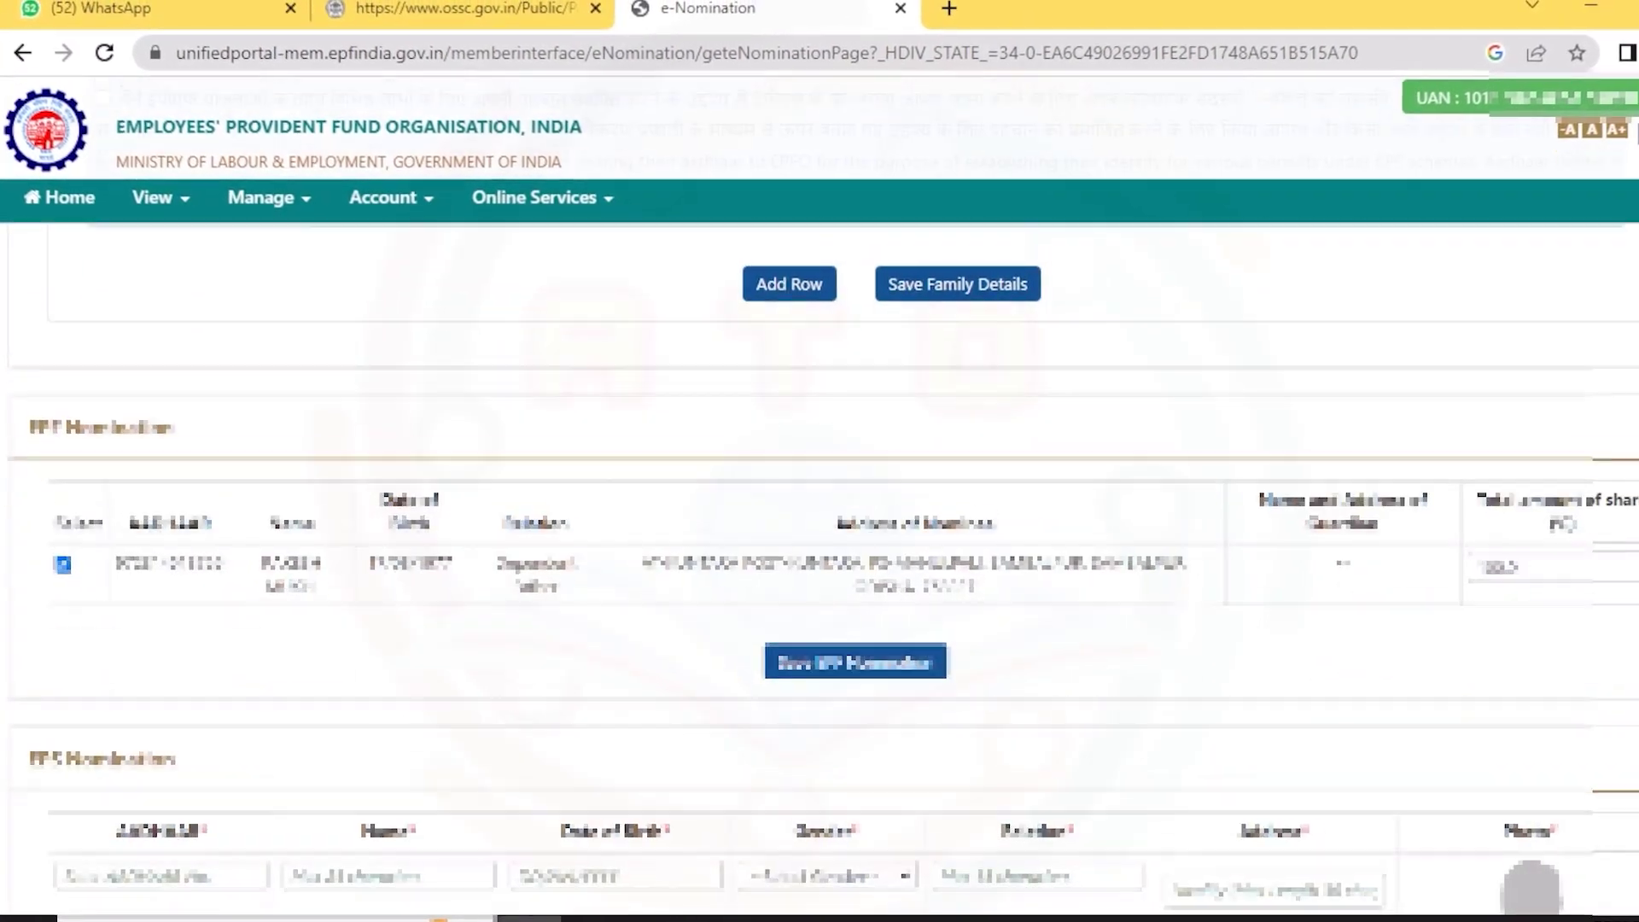
scroll(819, 512, down, 5)
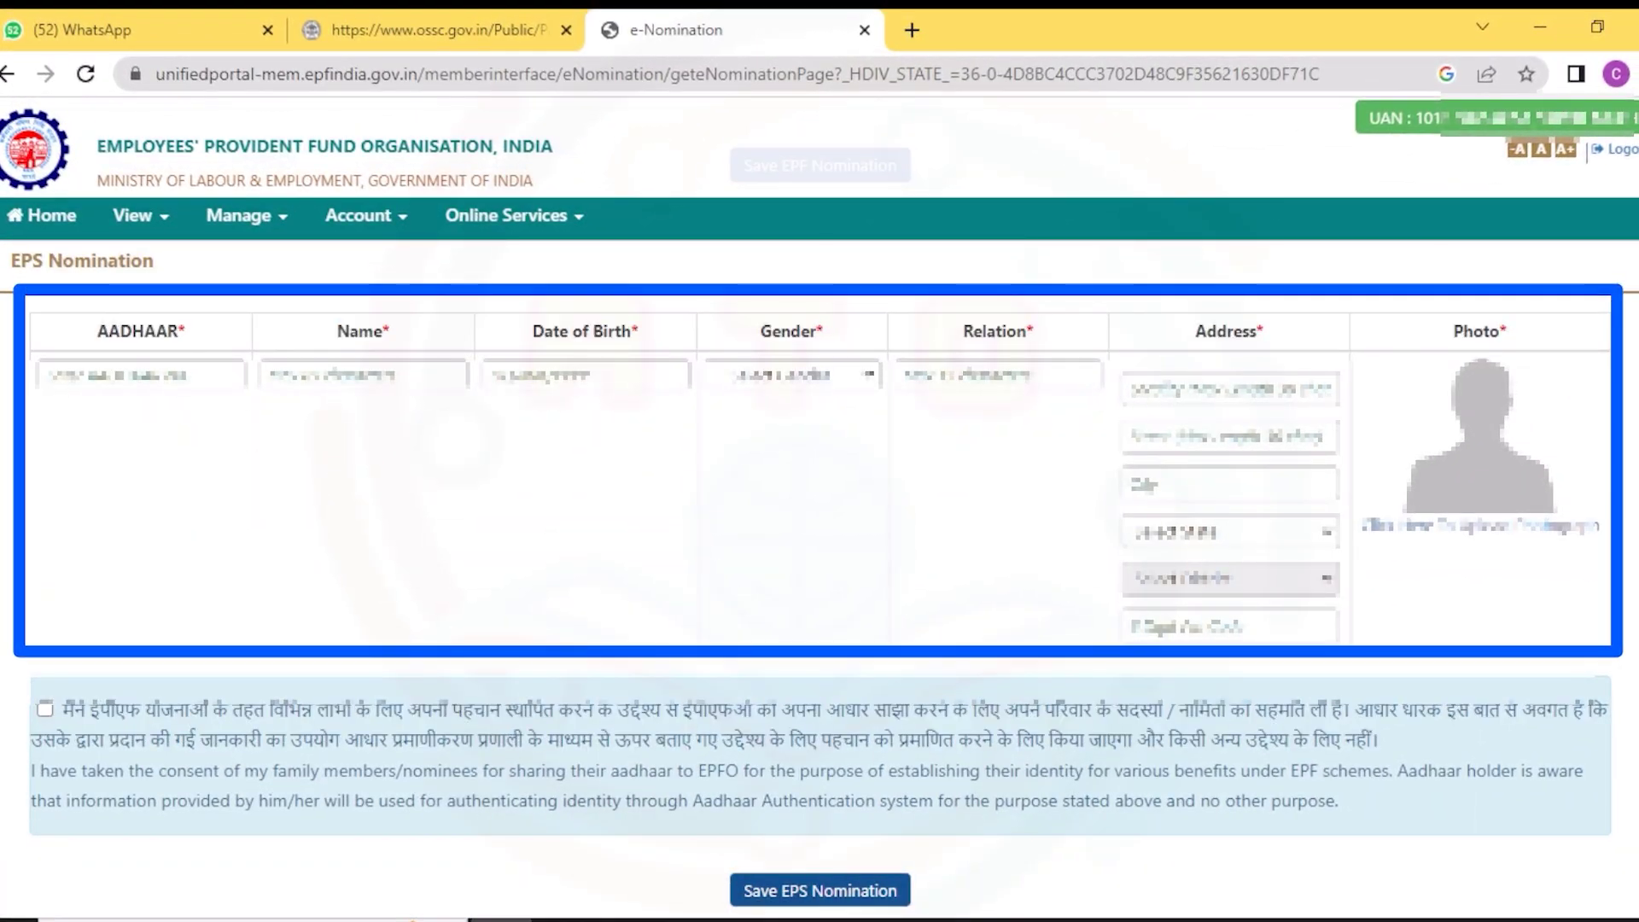
click(190, 389)
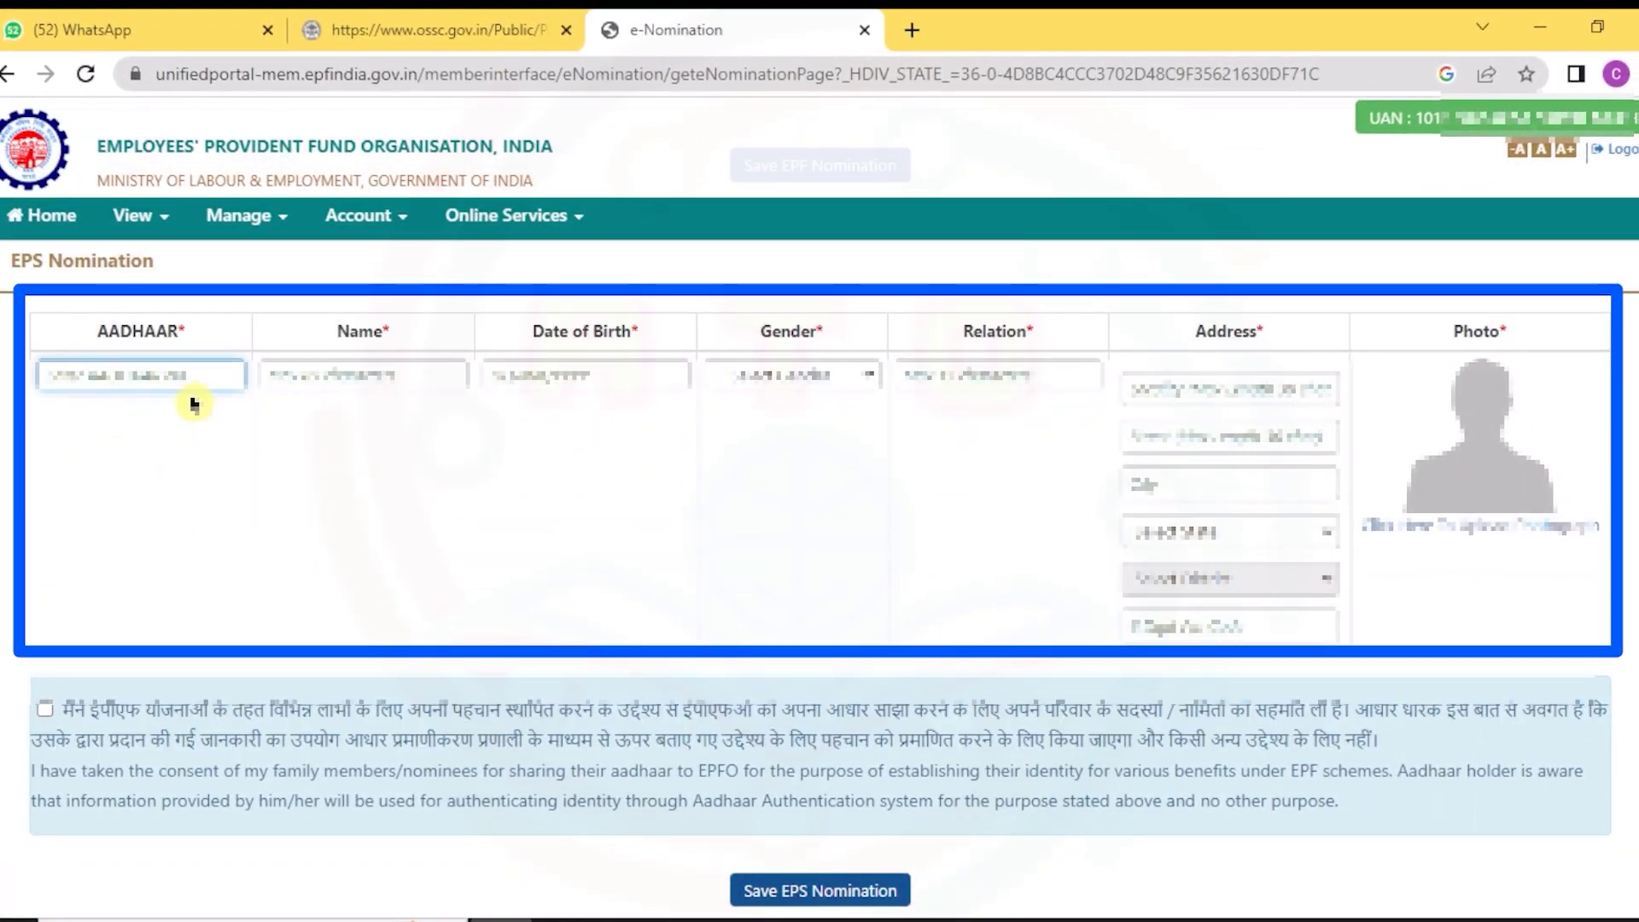
text(9)
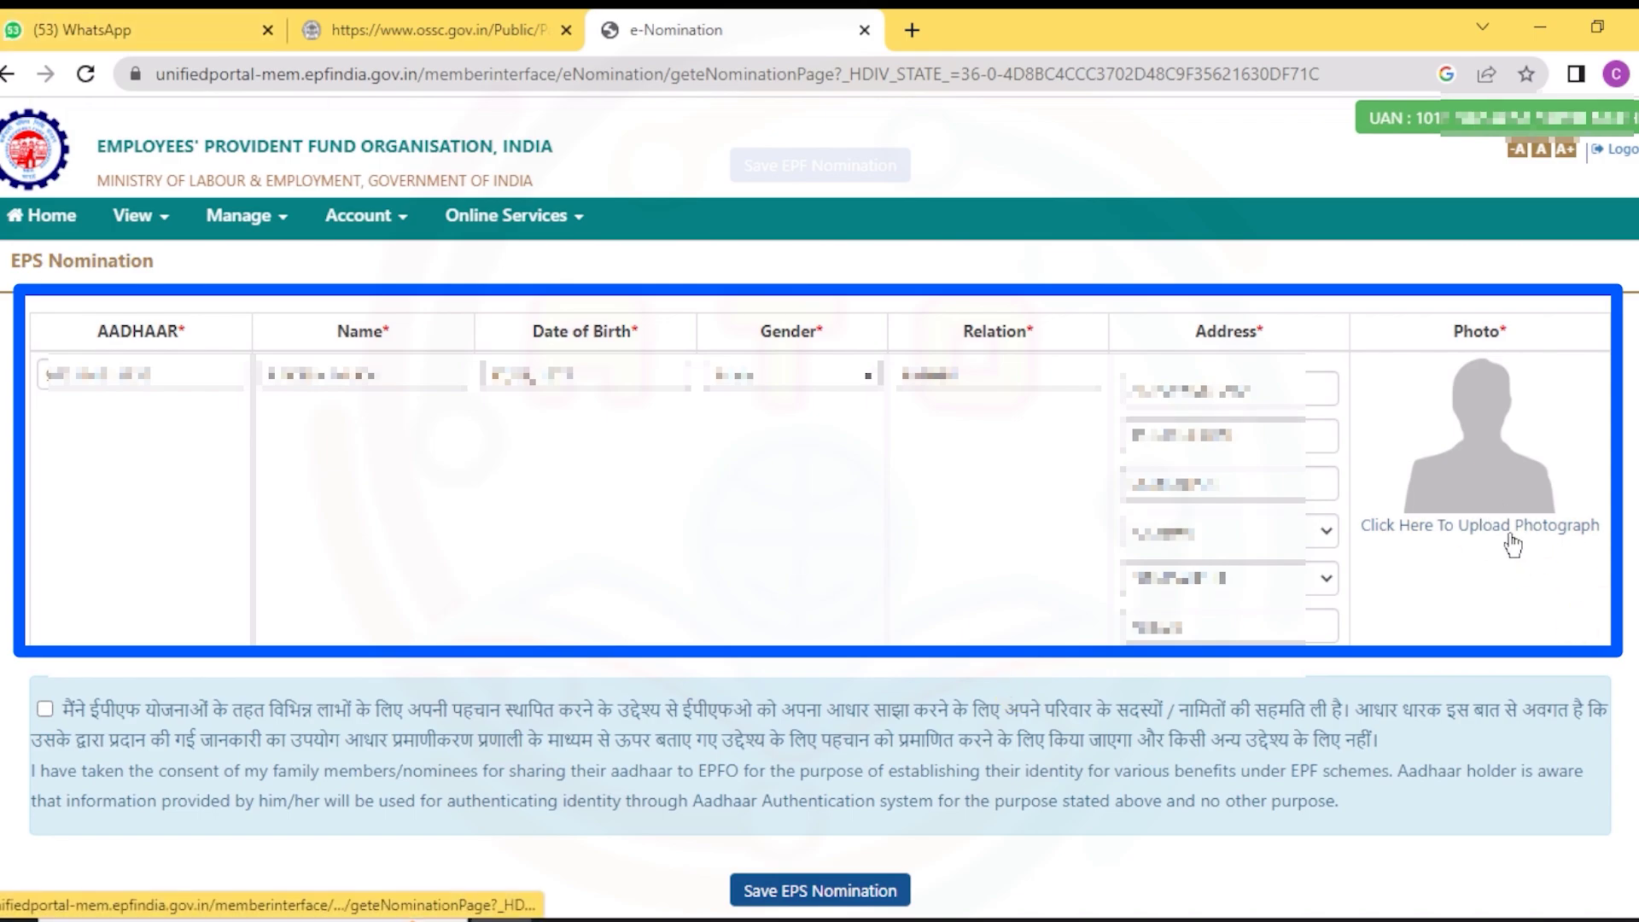
- Preview and upload the EPS nominee's photograph, accept the Aadhaar-sharing consent, and save
click(1511, 525)
click(944, 762)
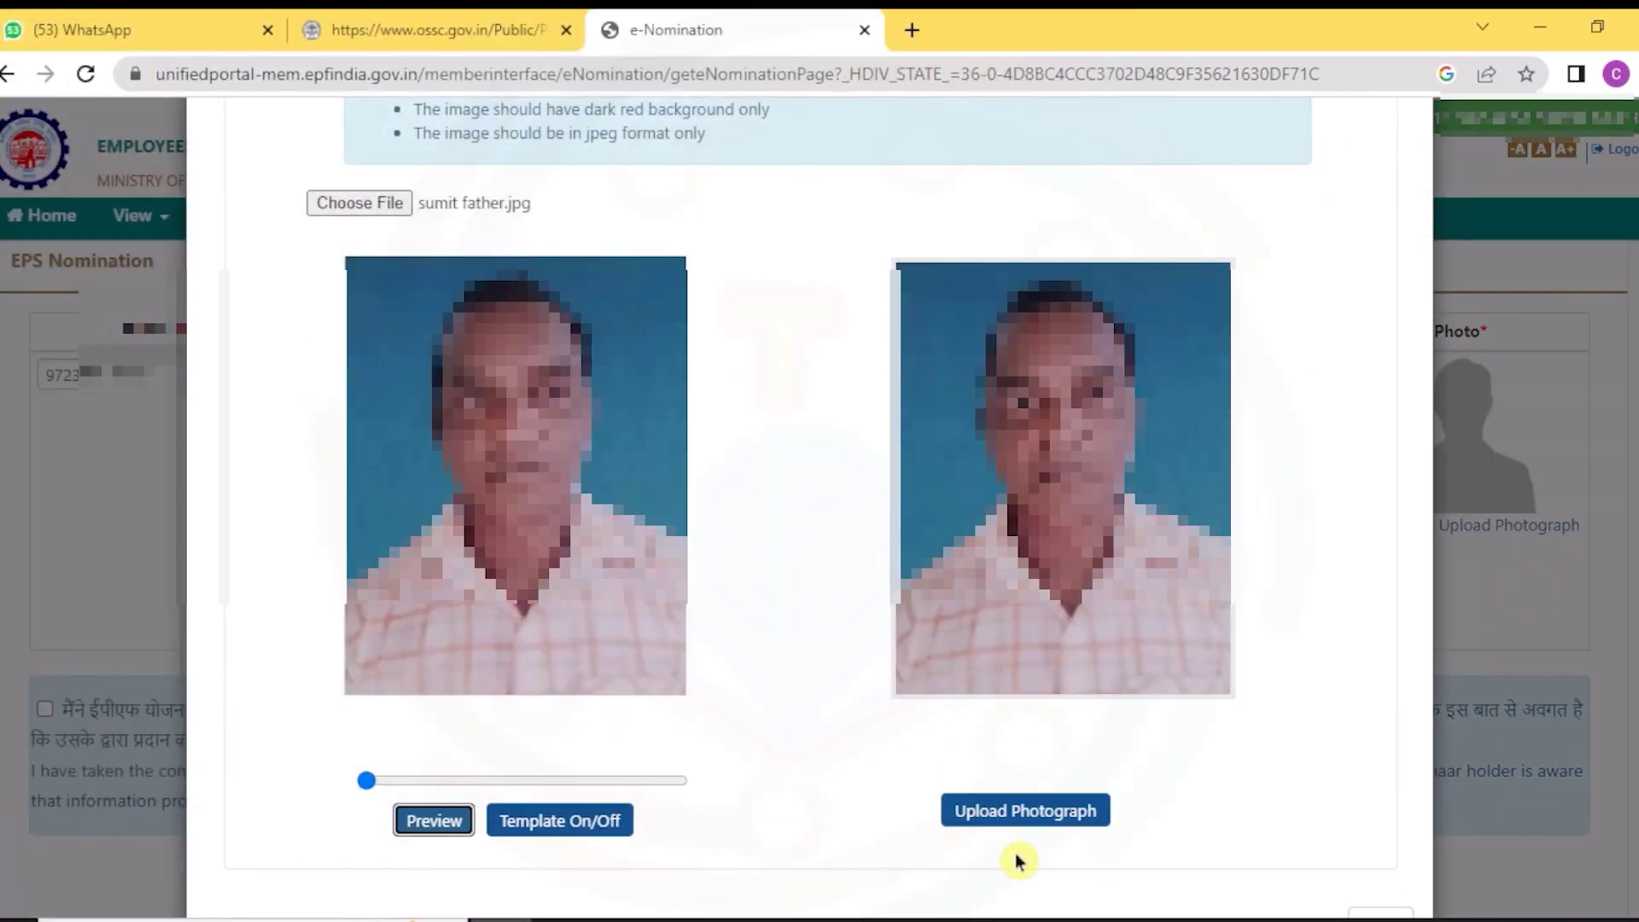
click(1025, 810)
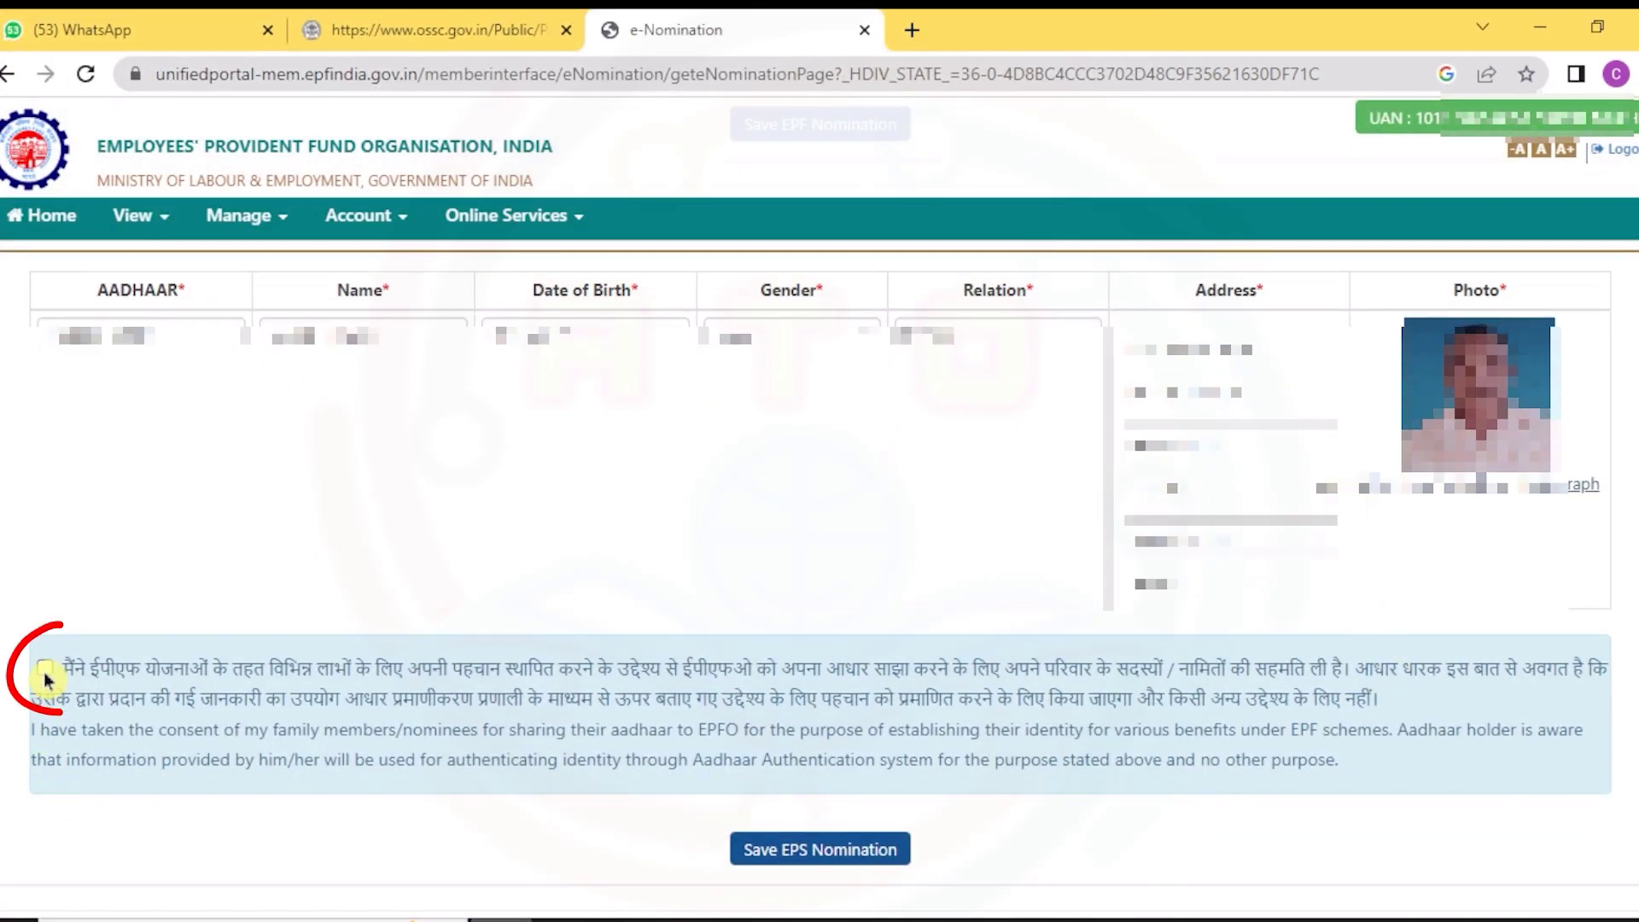
click(45, 666)
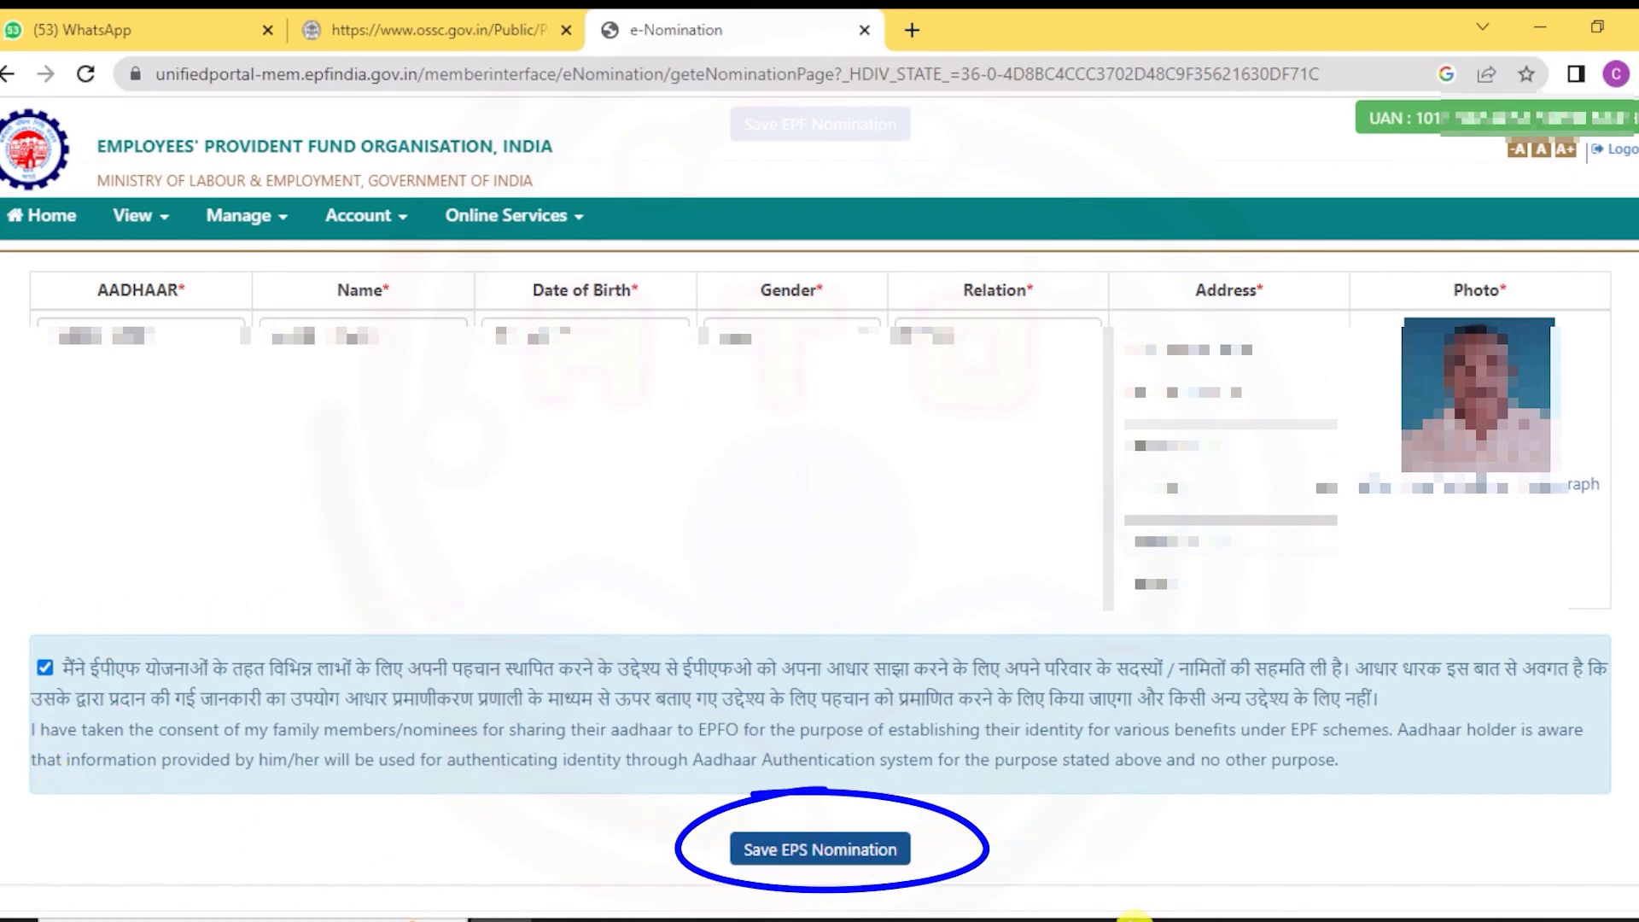
click(792, 858)
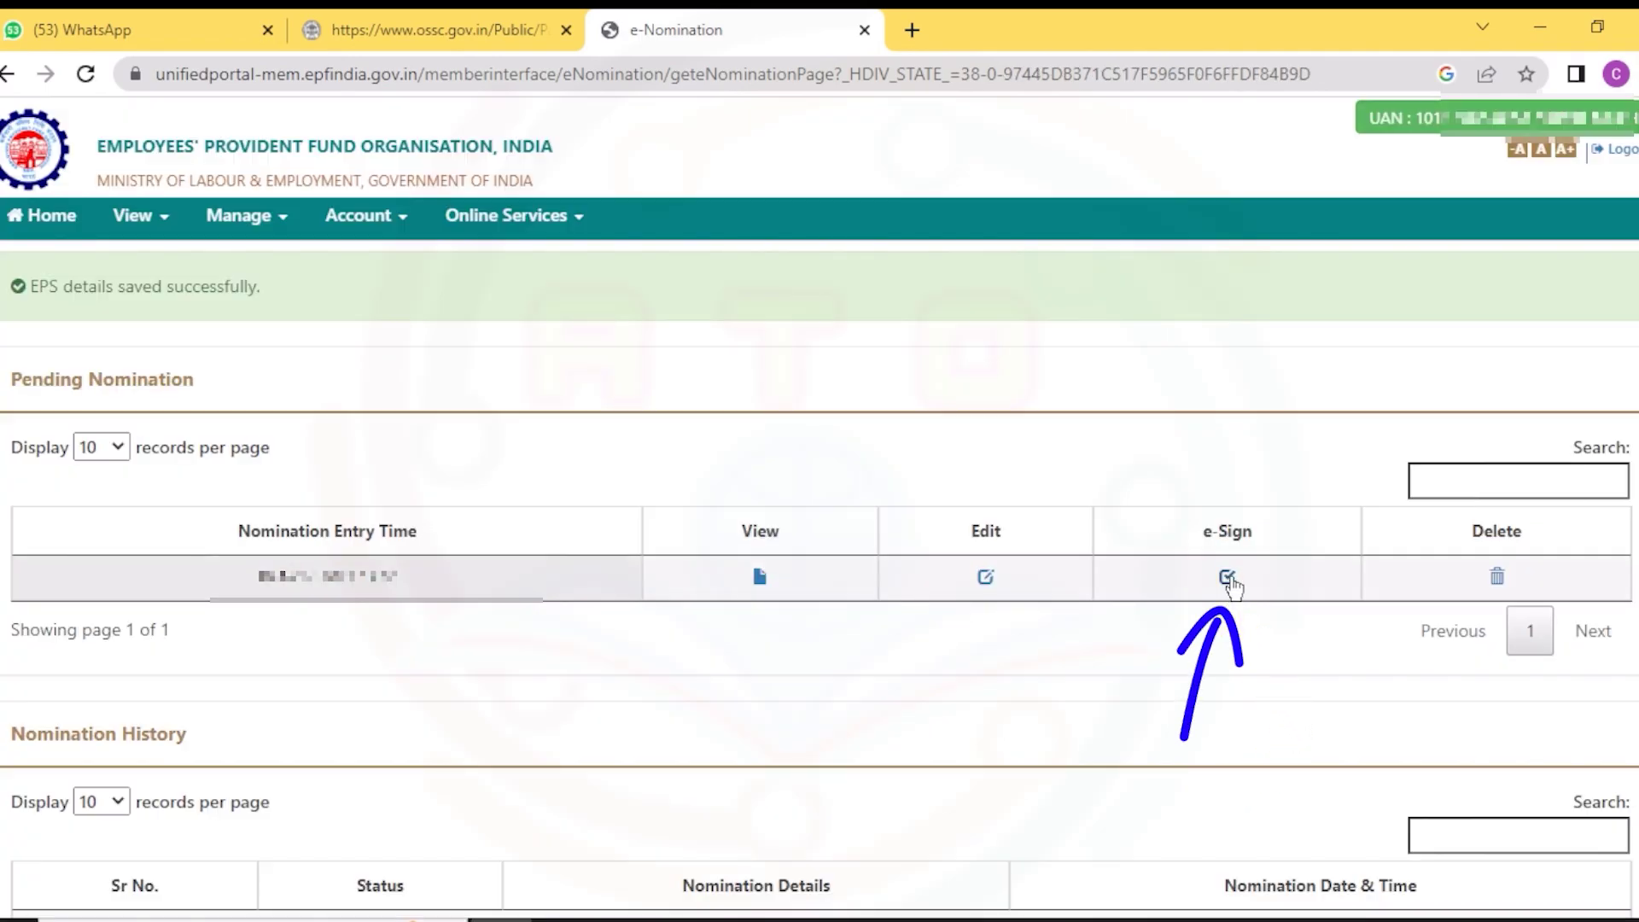
- Start e-signing the pending nomination with e-KYC consent, the member's Aadhaar number and OTP authentication
click(1226, 577)
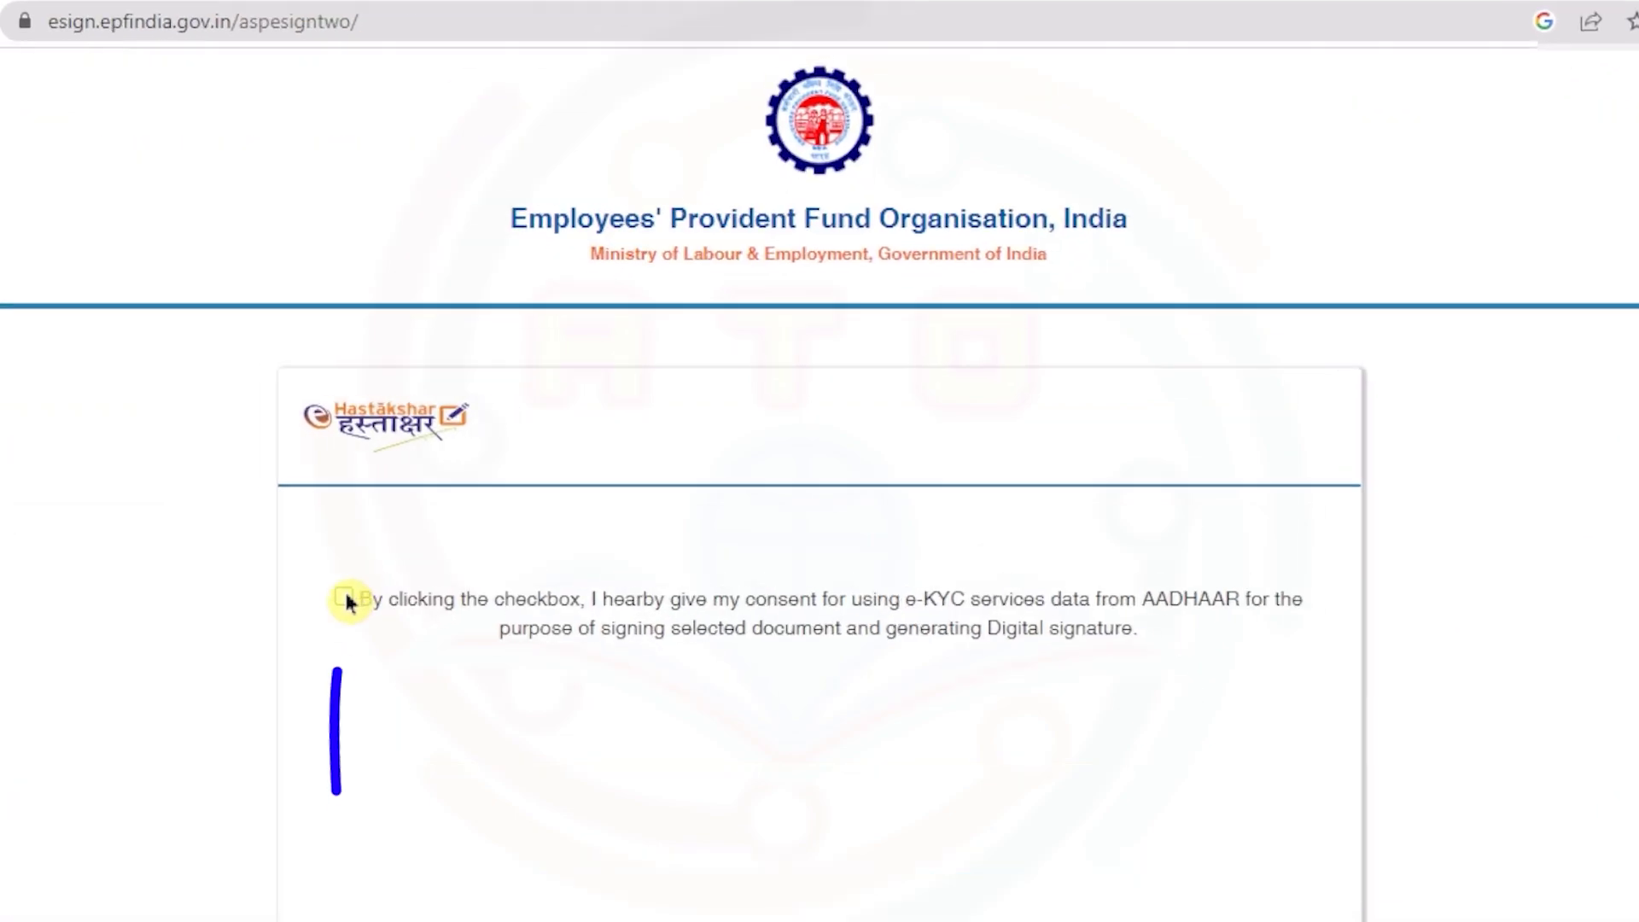
click(218, 691)
text(••••••••••)
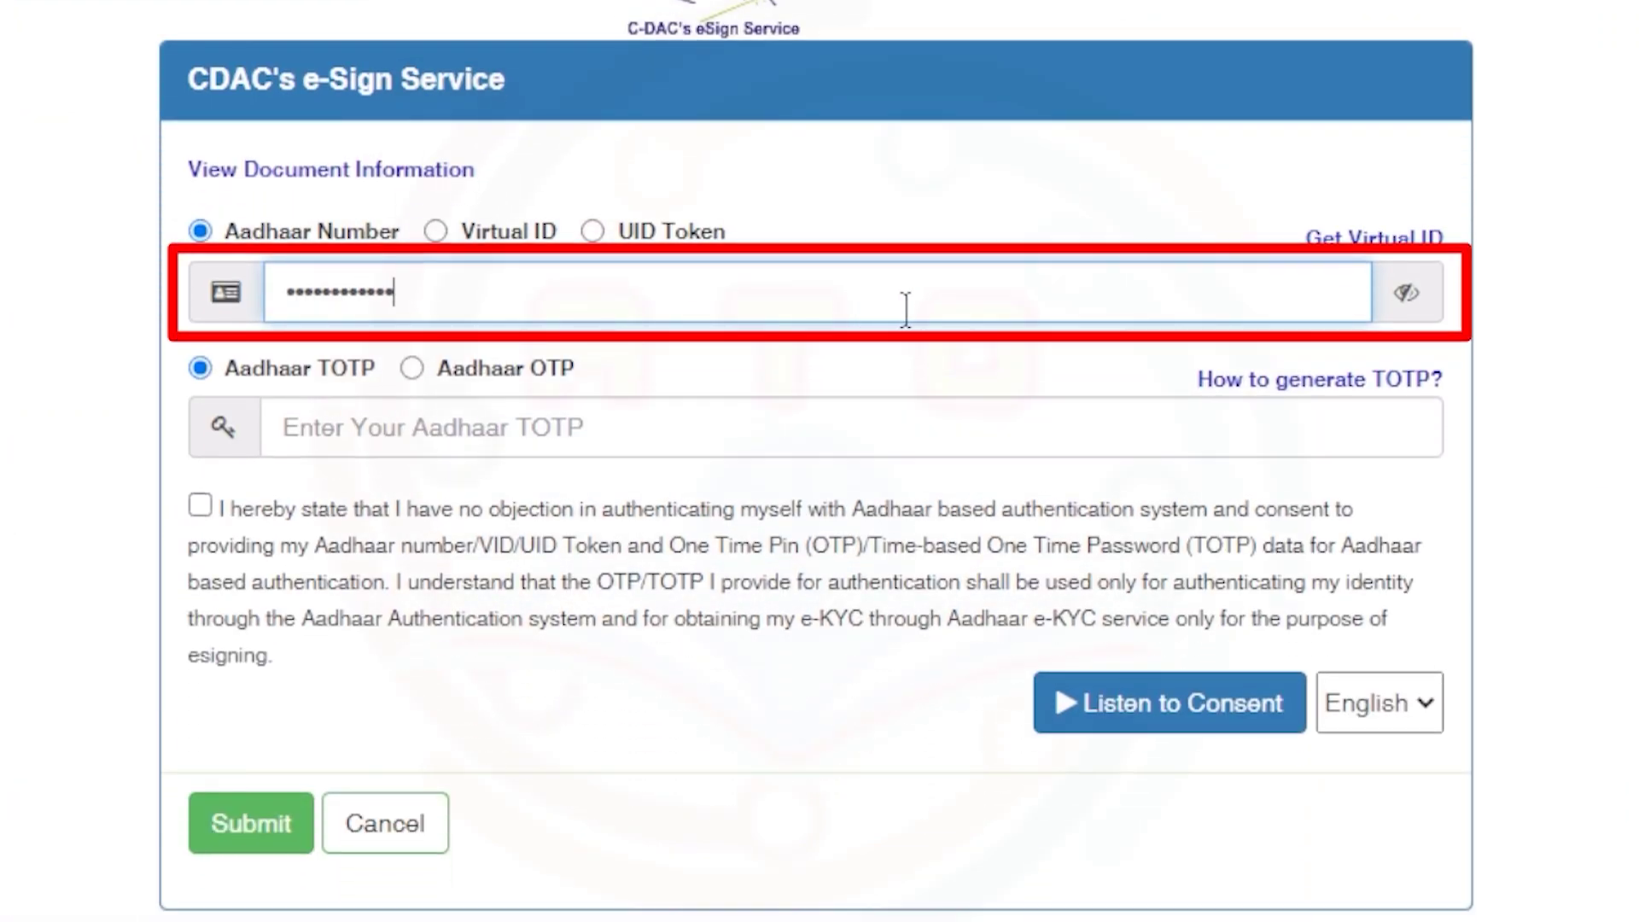
click(414, 369)
- Request the OTP, enter the received code, consent to authentication, and submit the signature
click(227, 716)
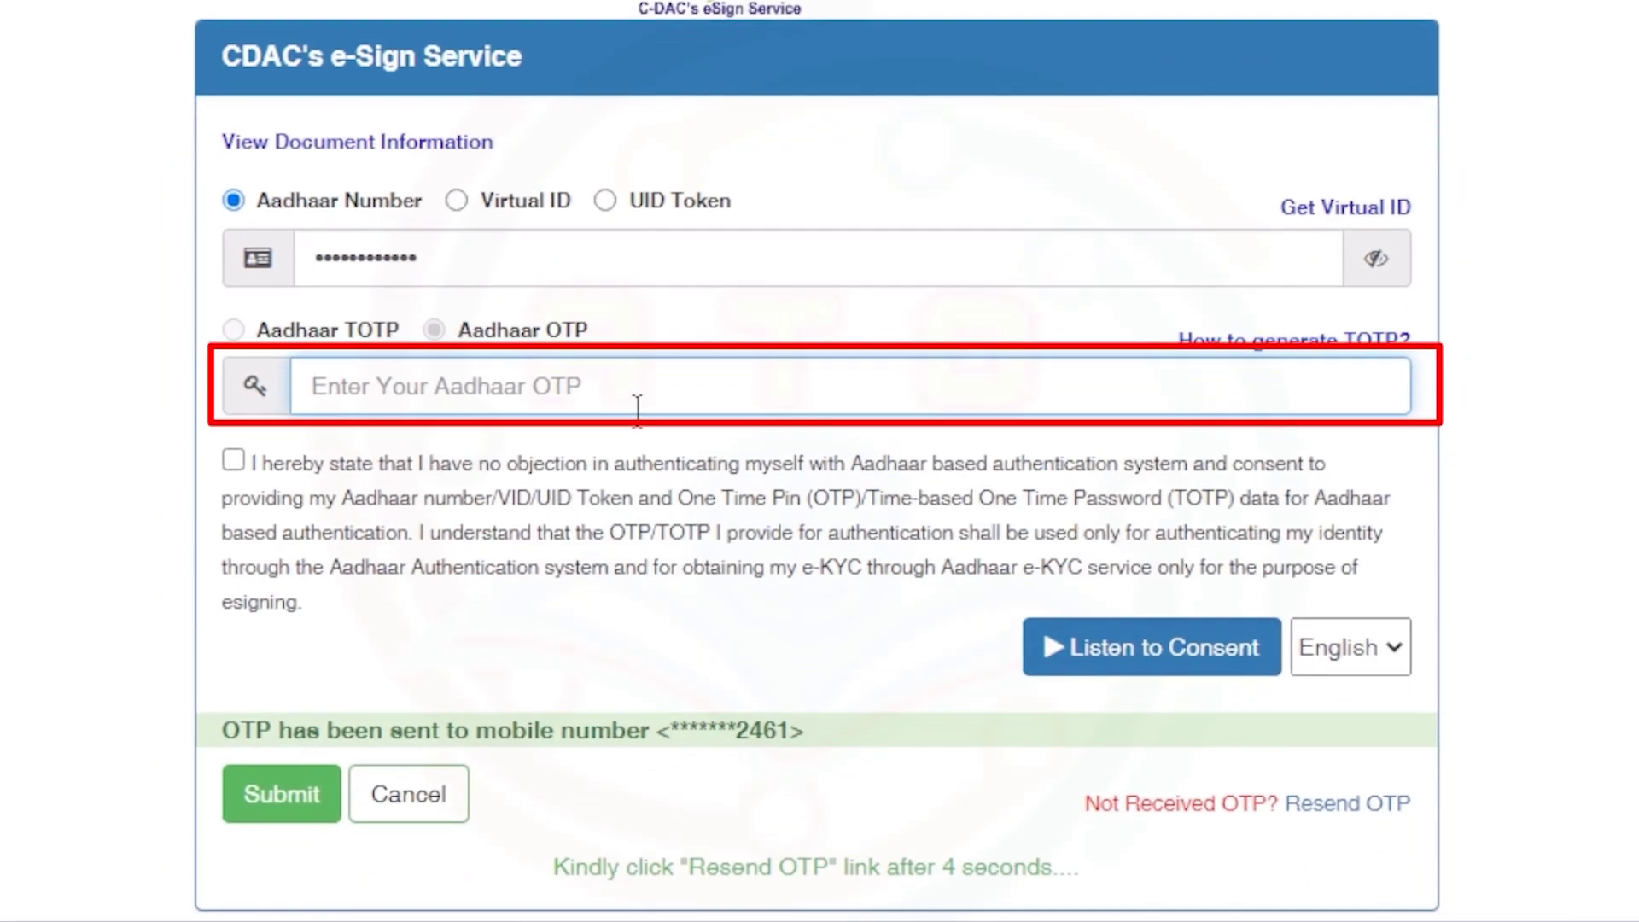
text(12)
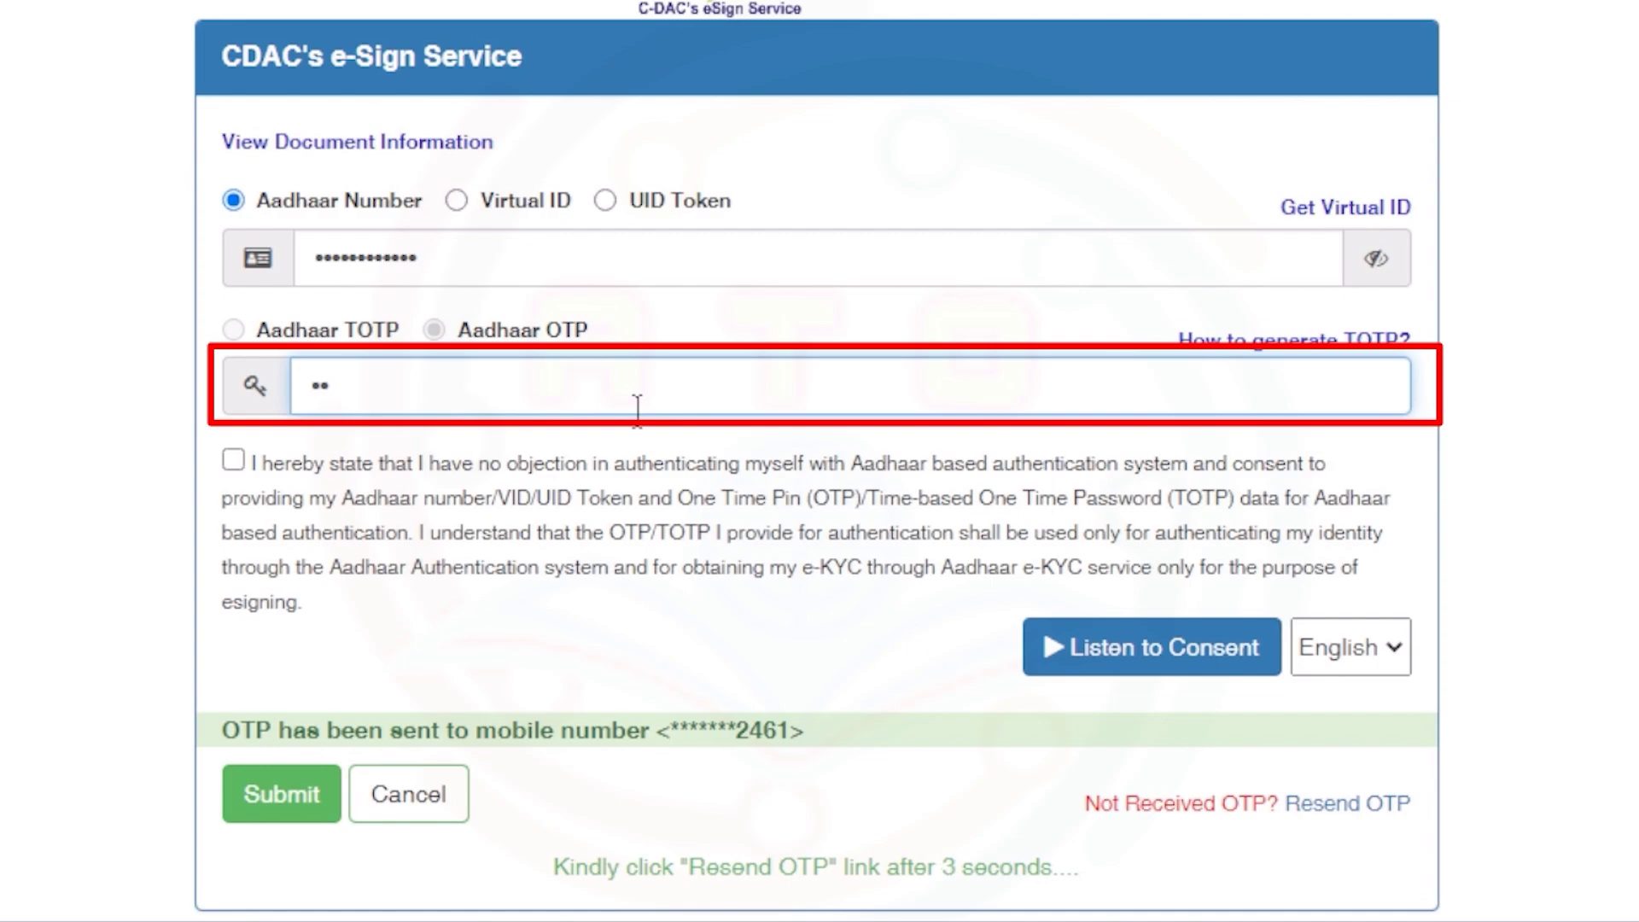
text(3456)
click(233, 461)
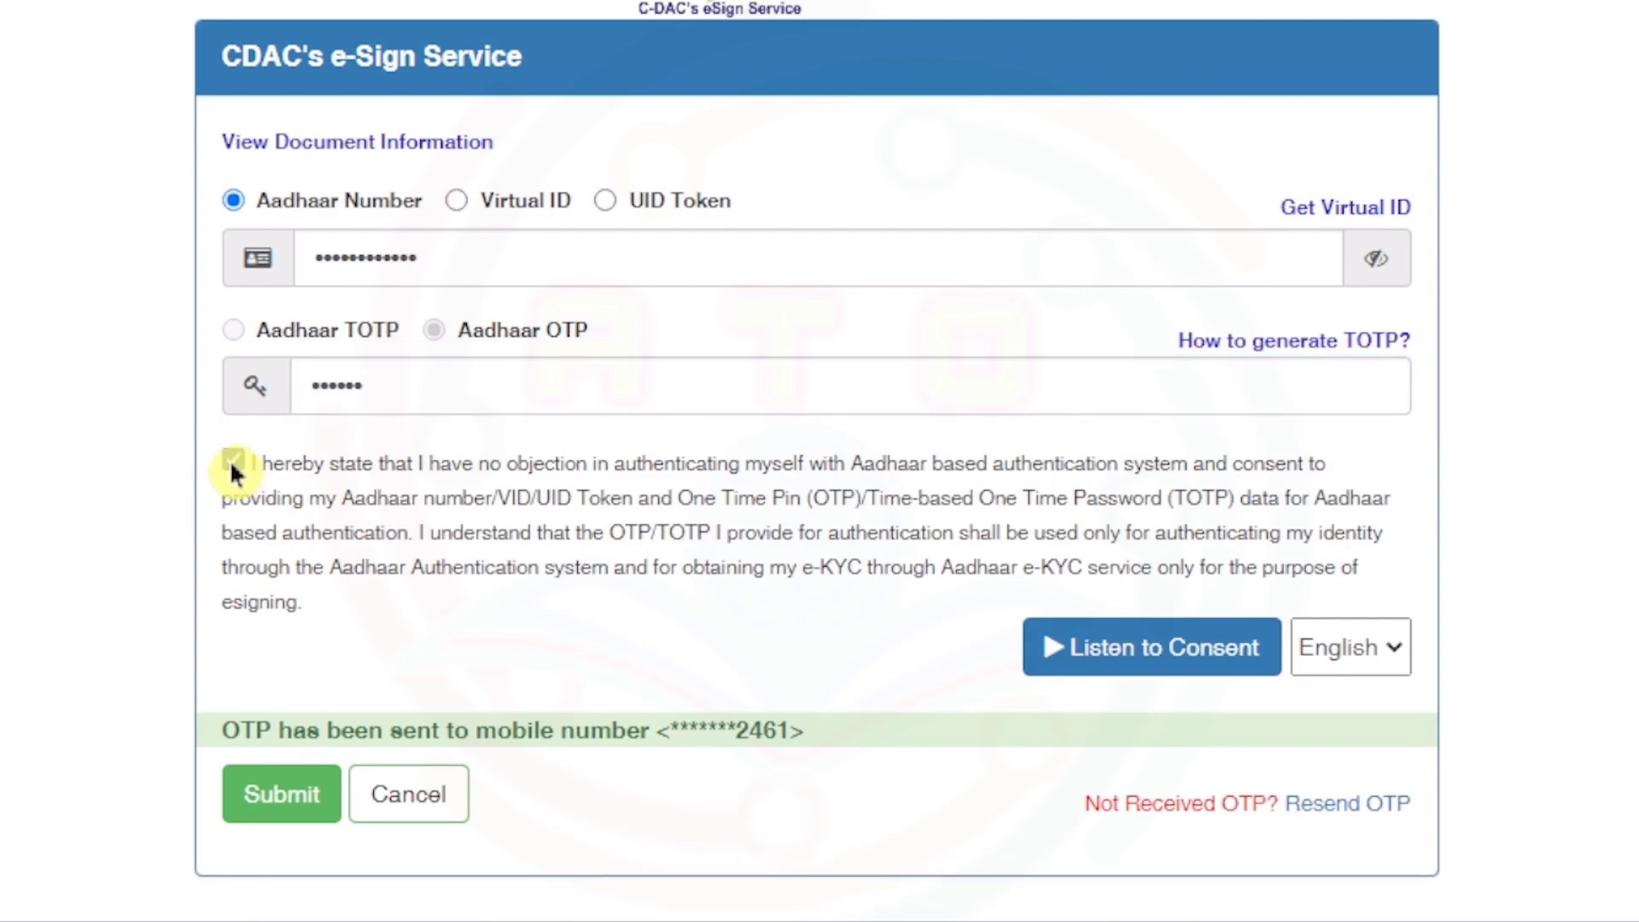
click(281, 806)
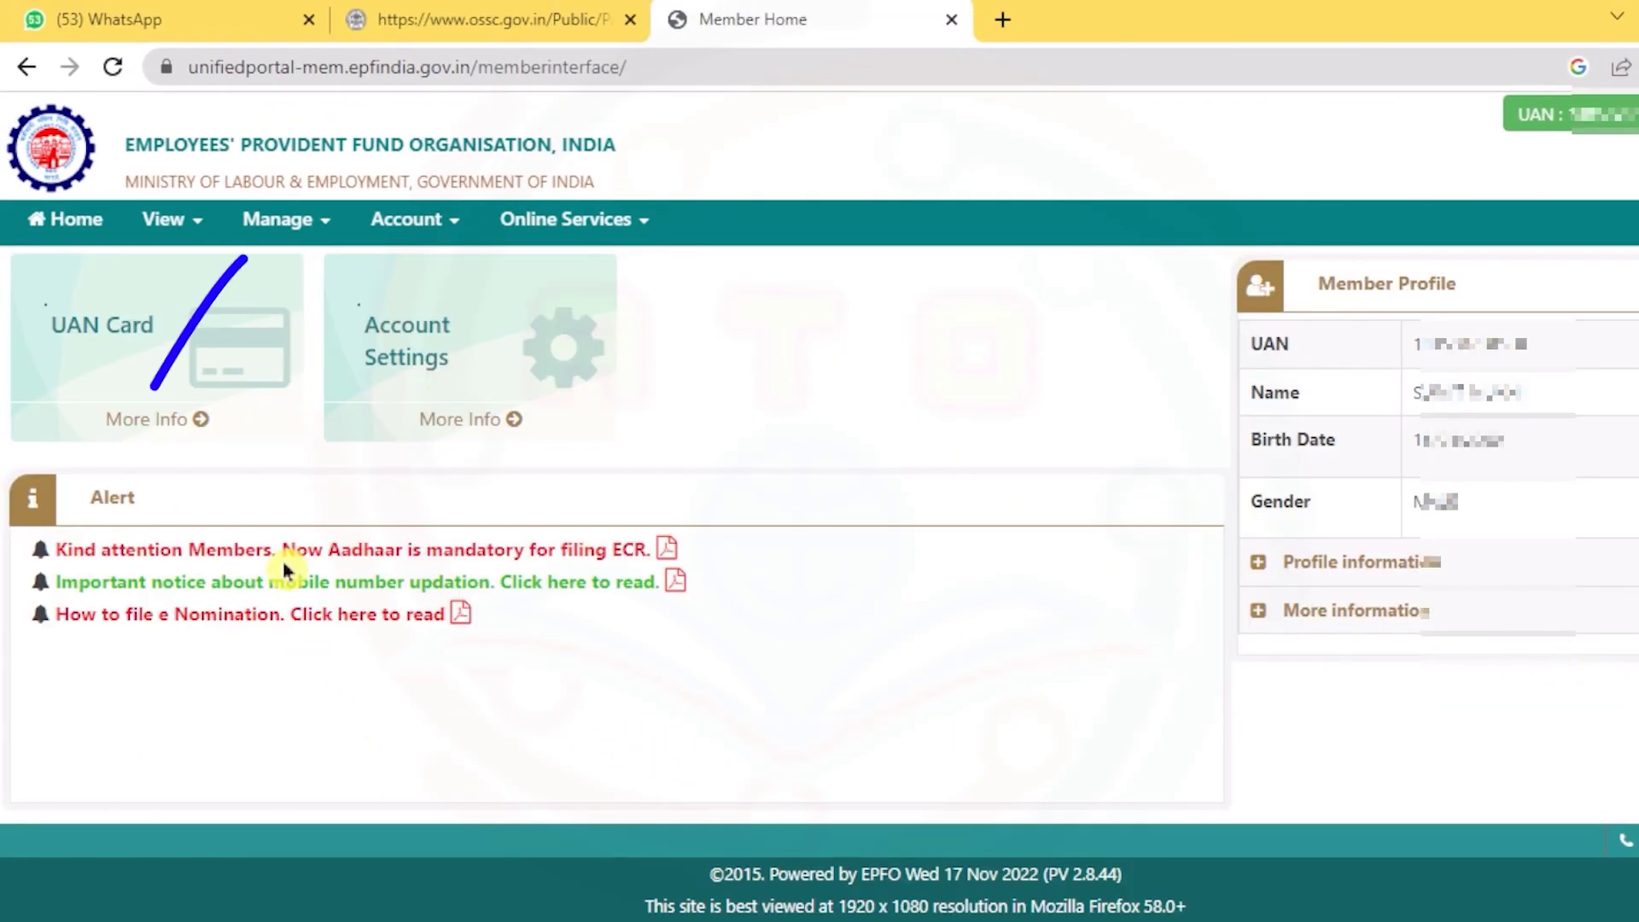
- Download the successful nomination from Manage > E-Nomination history and open e-Nomination.pdf
click(276, 223)
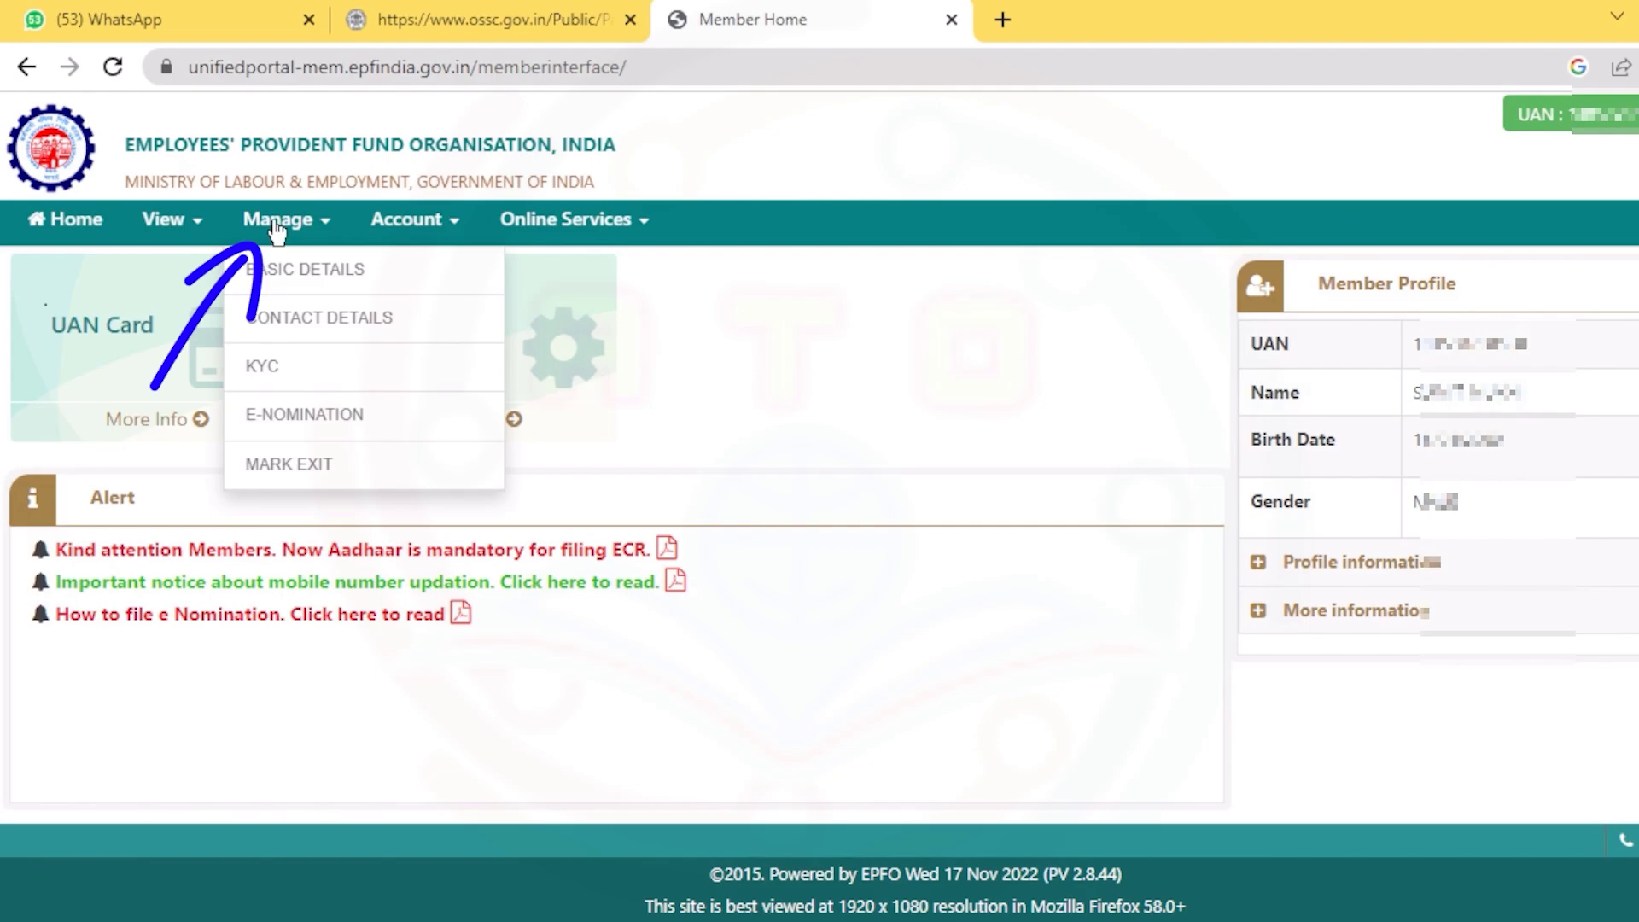
click(309, 414)
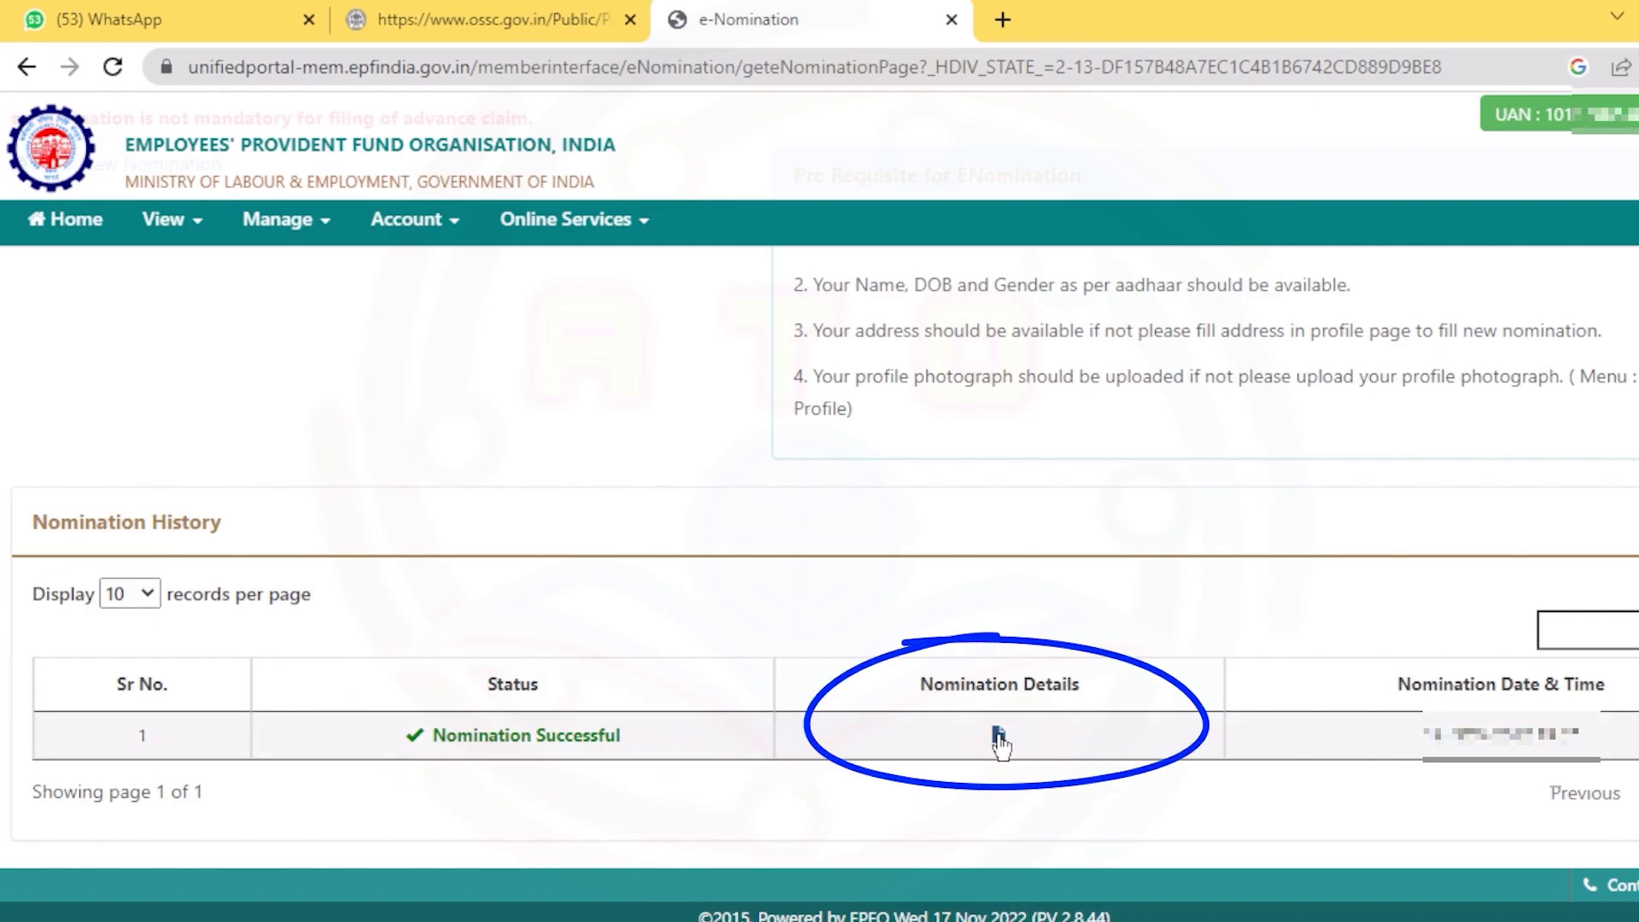
click(998, 735)
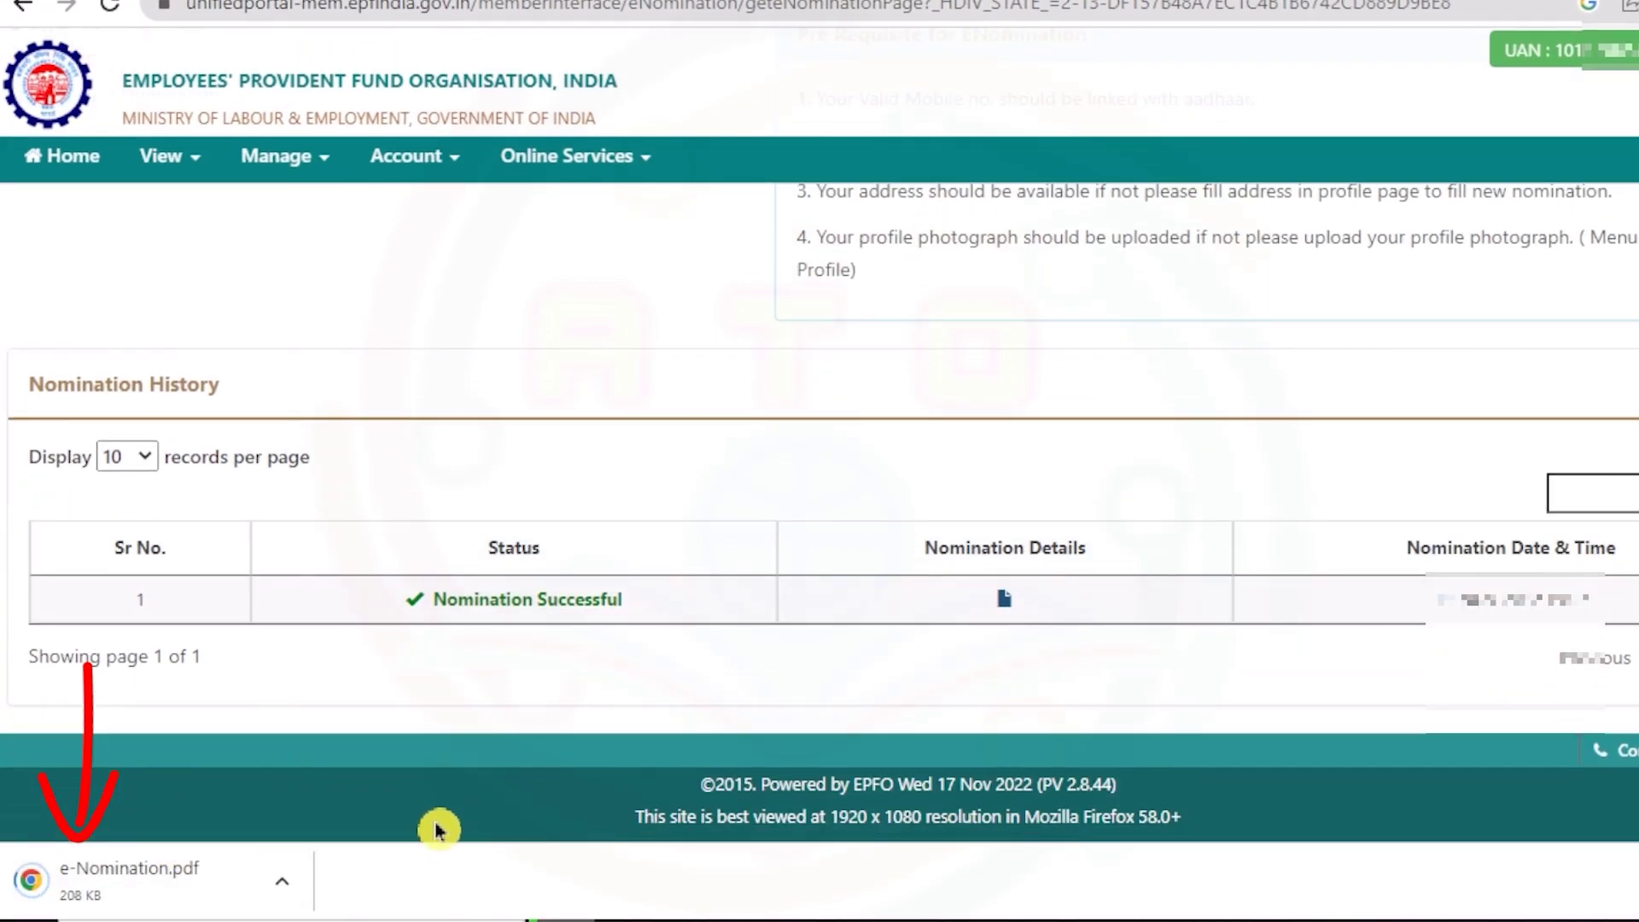
click(201, 892)
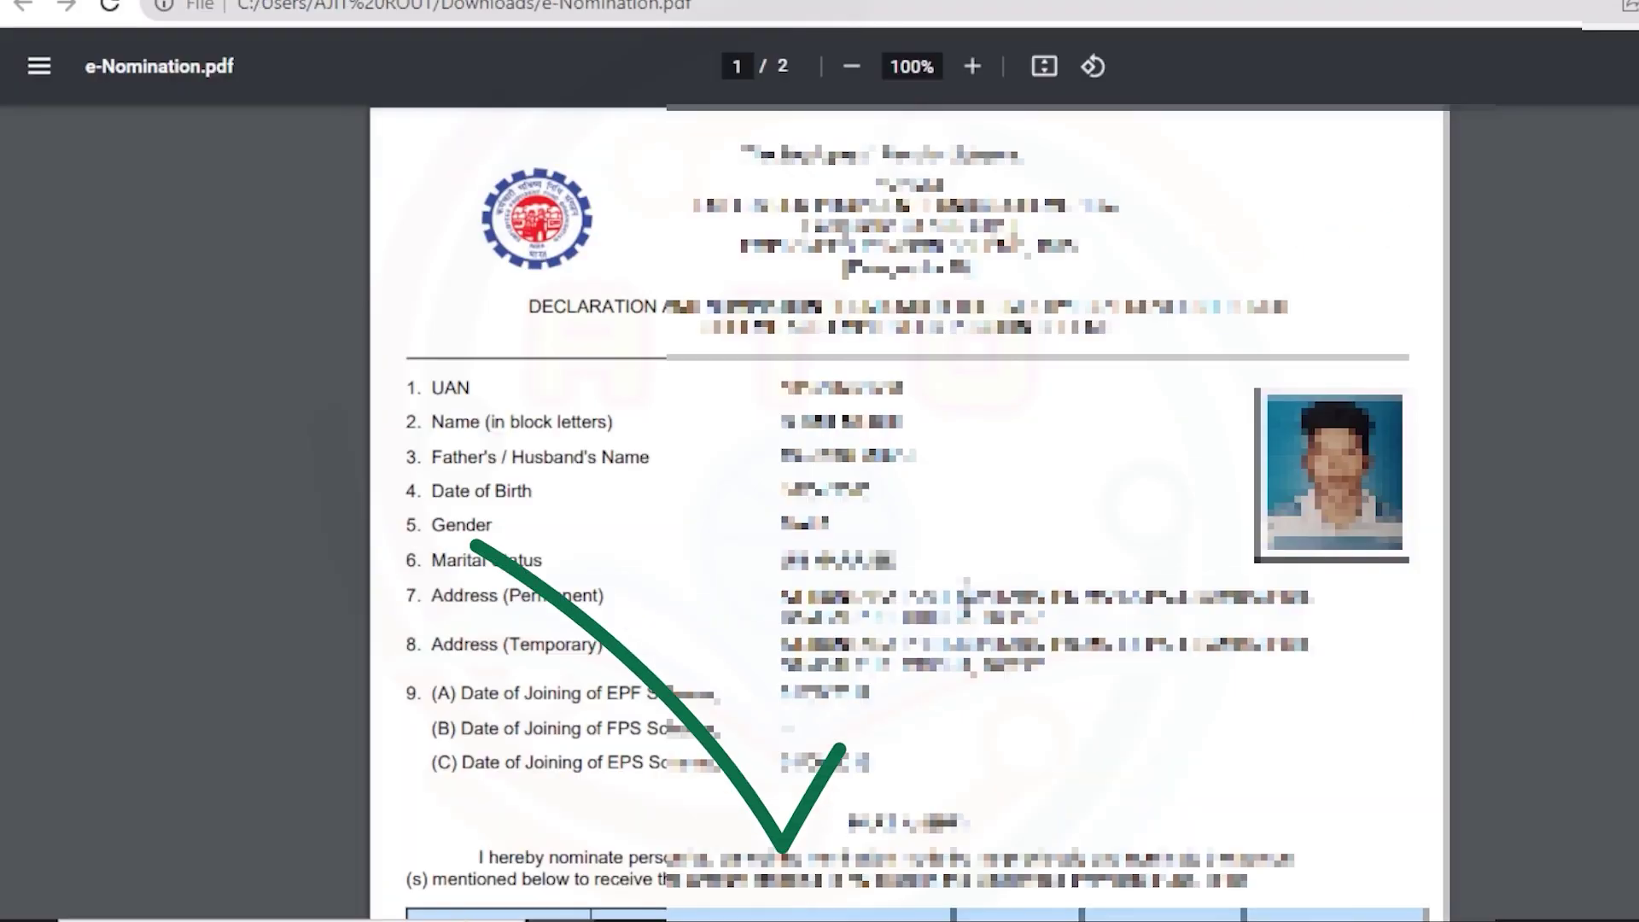